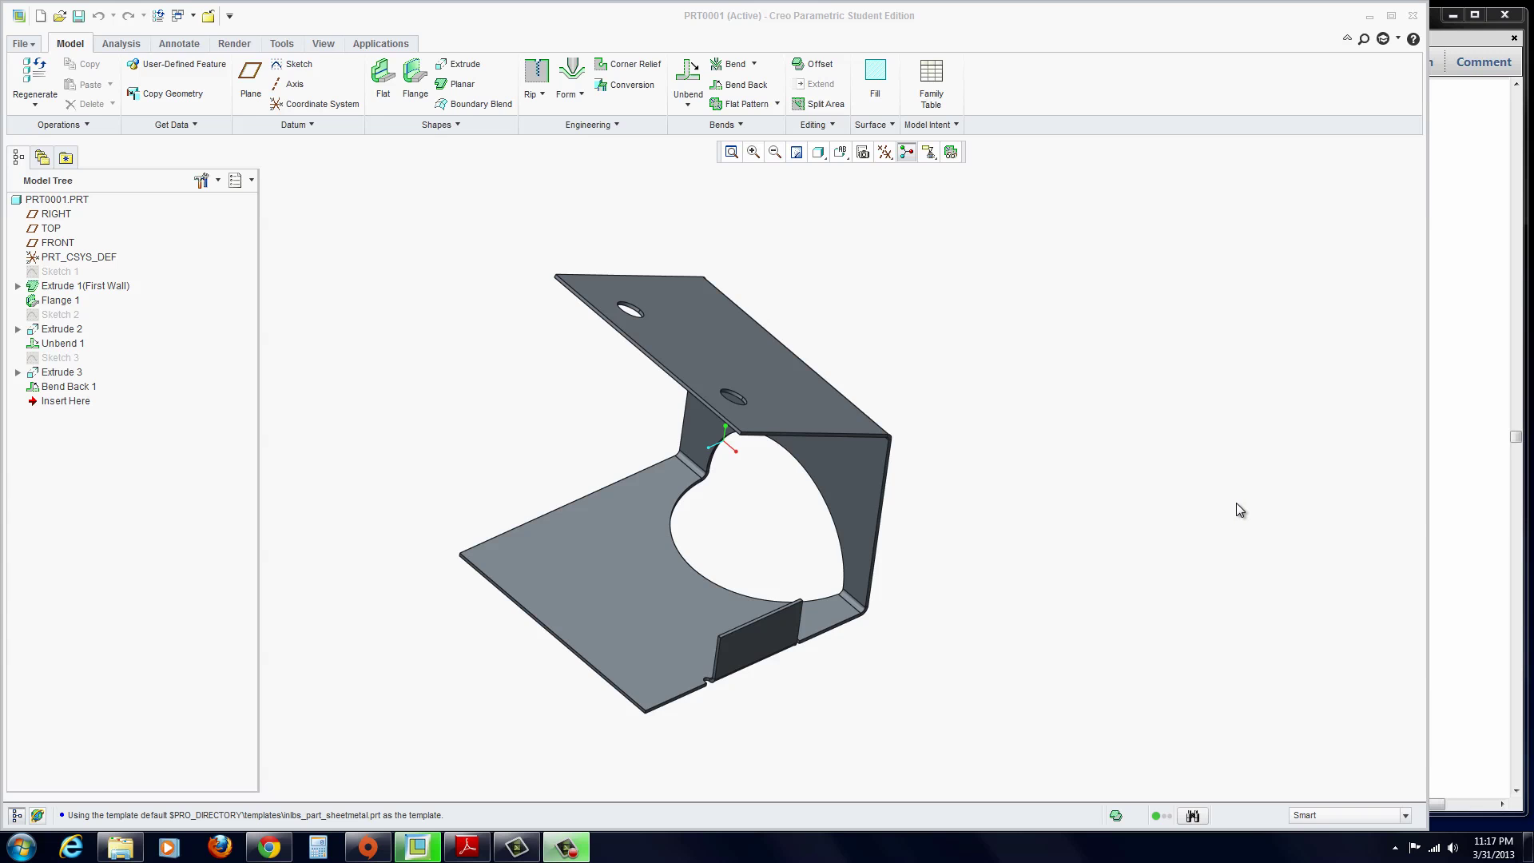
mouse_move(952, 434)
middle_down()
mouse_move(880, 486)
mouse_move(950, 445)
mouse_move(972, 394)
mouse_move(986, 428)
mouse_move(959, 421)
mouse_move(878, 471)
middle_up()
scroll(664, 503, up, 2)
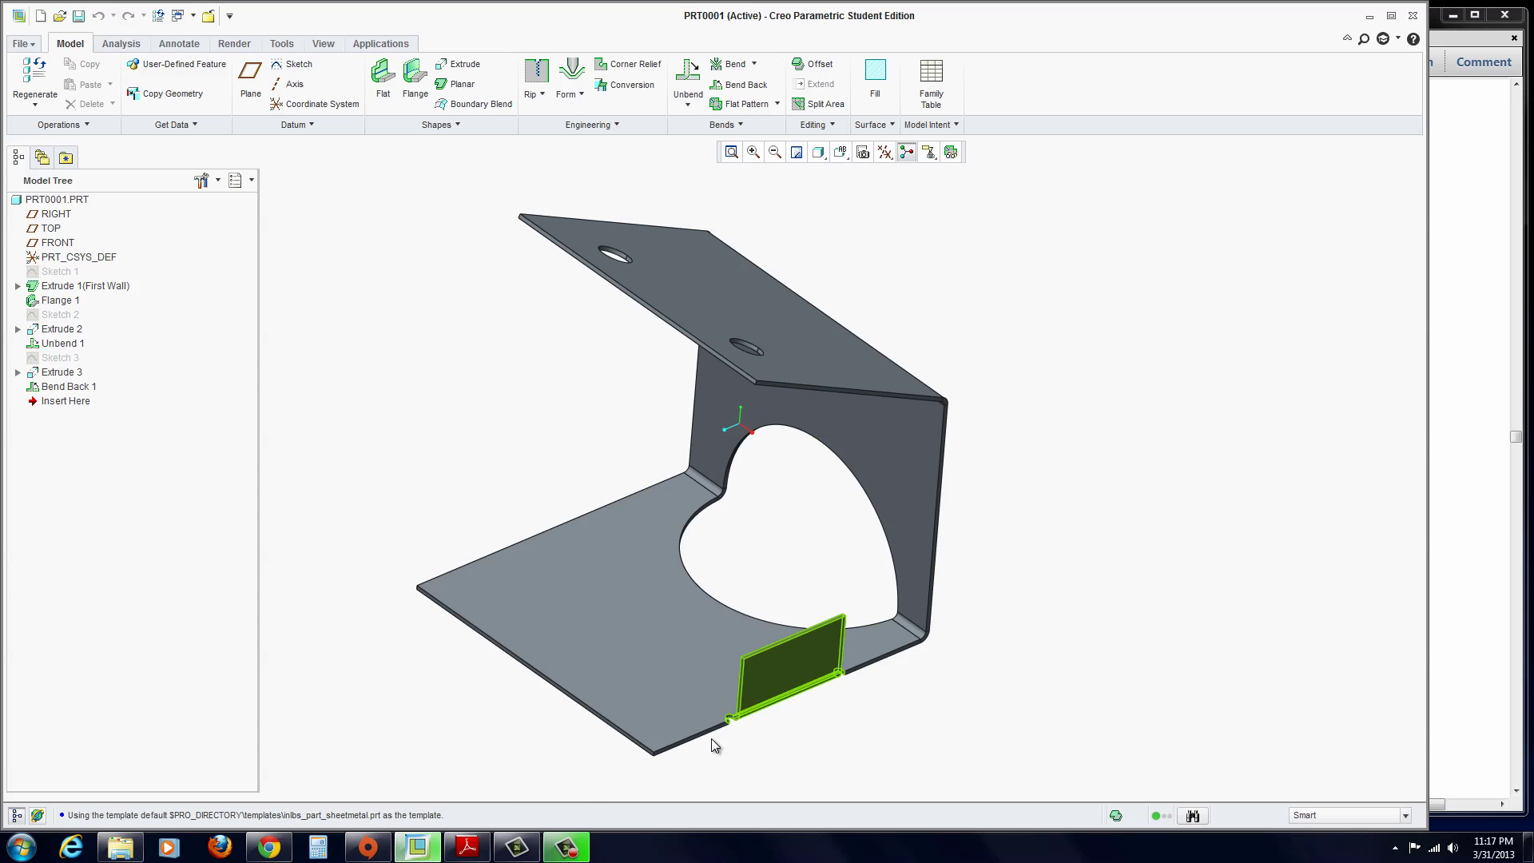
mouse_move(769, 559)
middle_down()
mouse_move(765, 538)
mouse_move(751, 560)
middle_up()
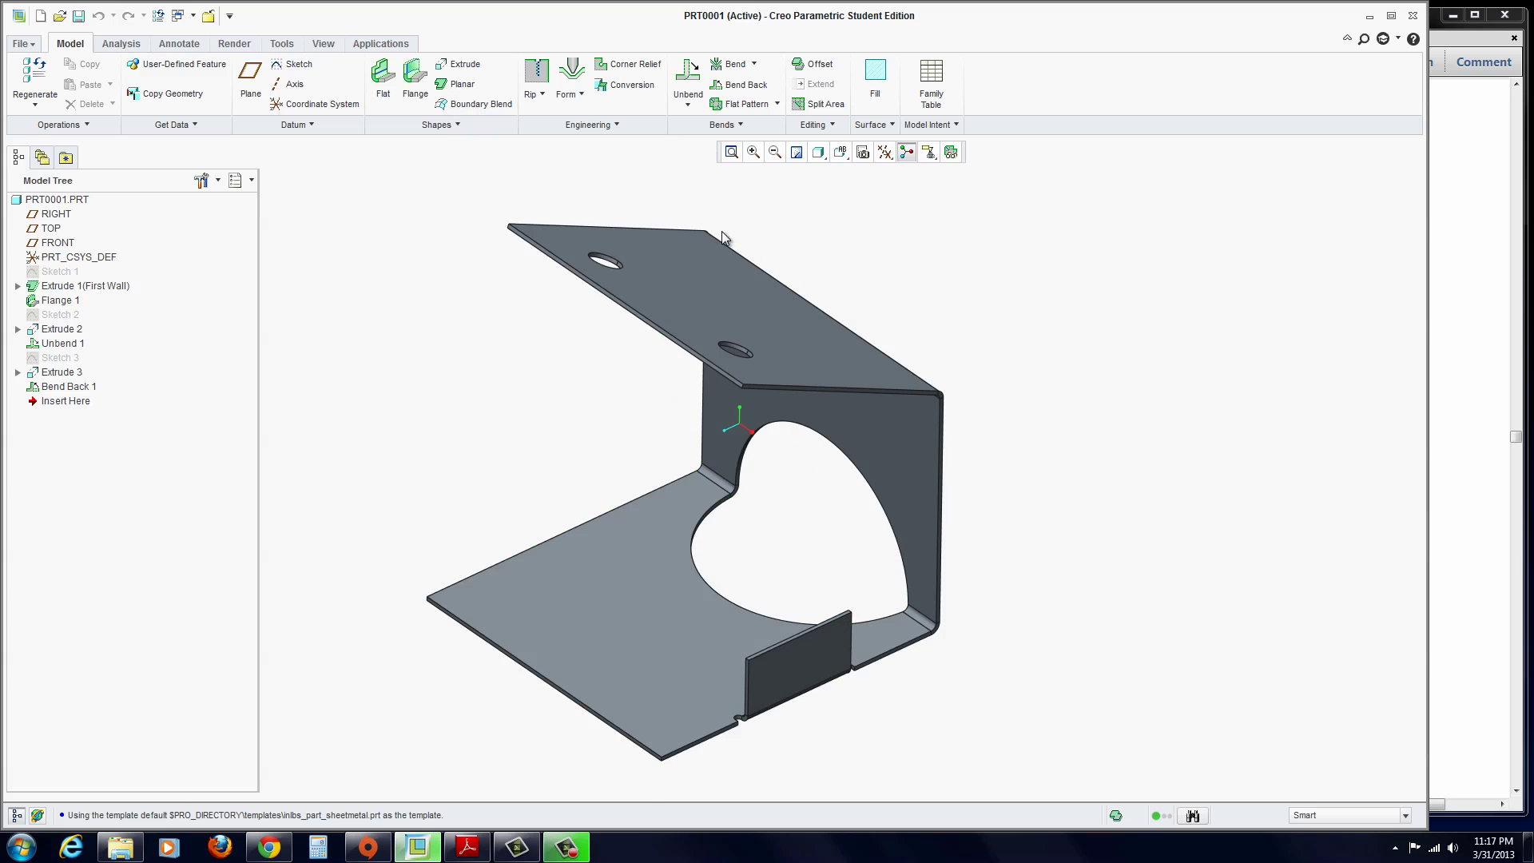
mouse_move(972, 378)
middle_down()
mouse_move(959, 397)
mouse_move(972, 384)
middle_up()
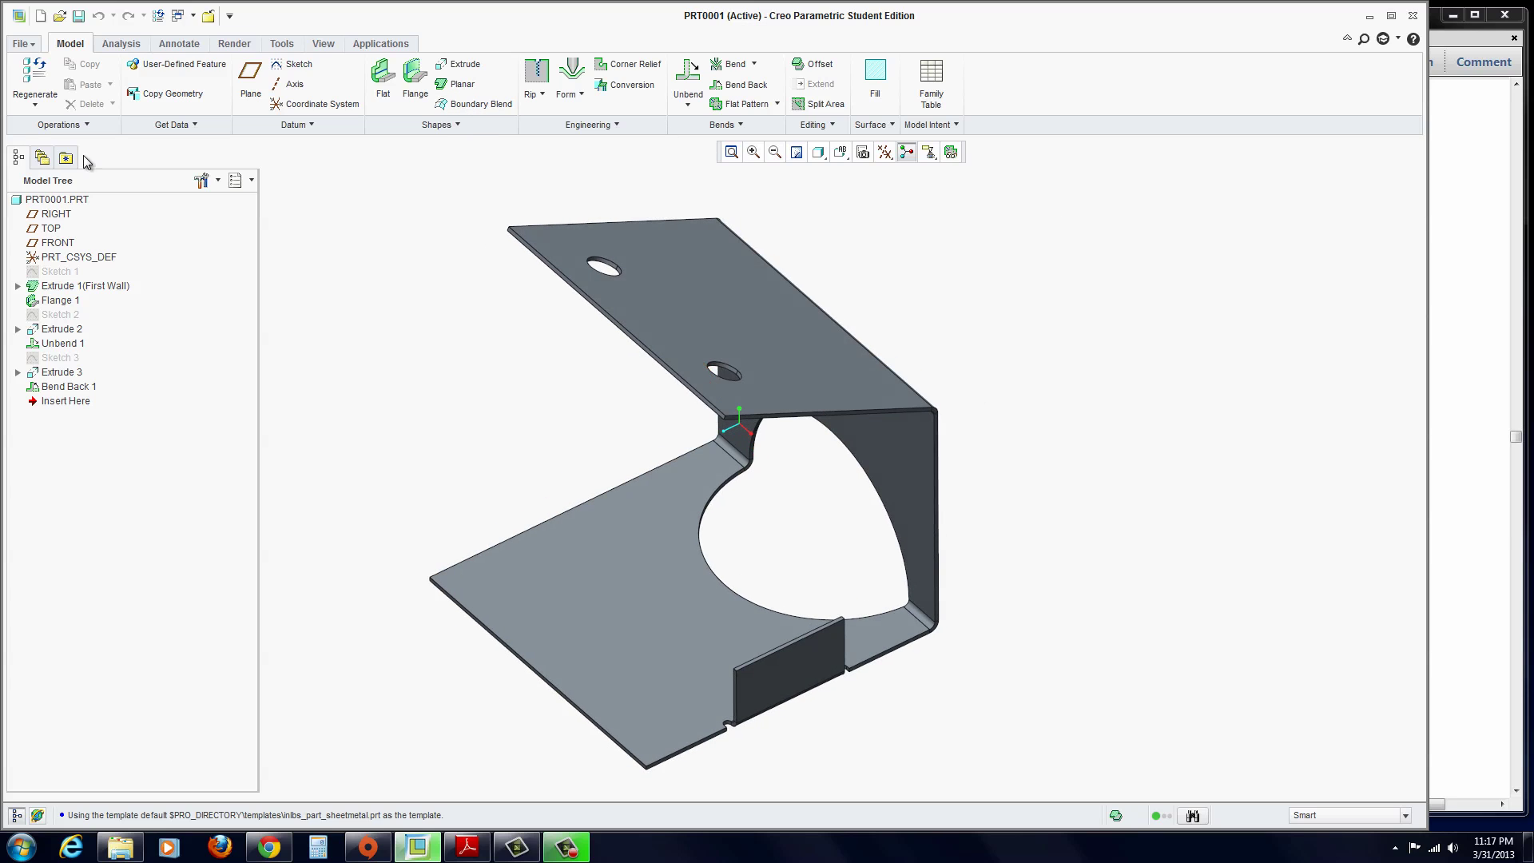
- Create a new sheetmetal part named E17b using the default template
click(23, 43)
click(46, 73)
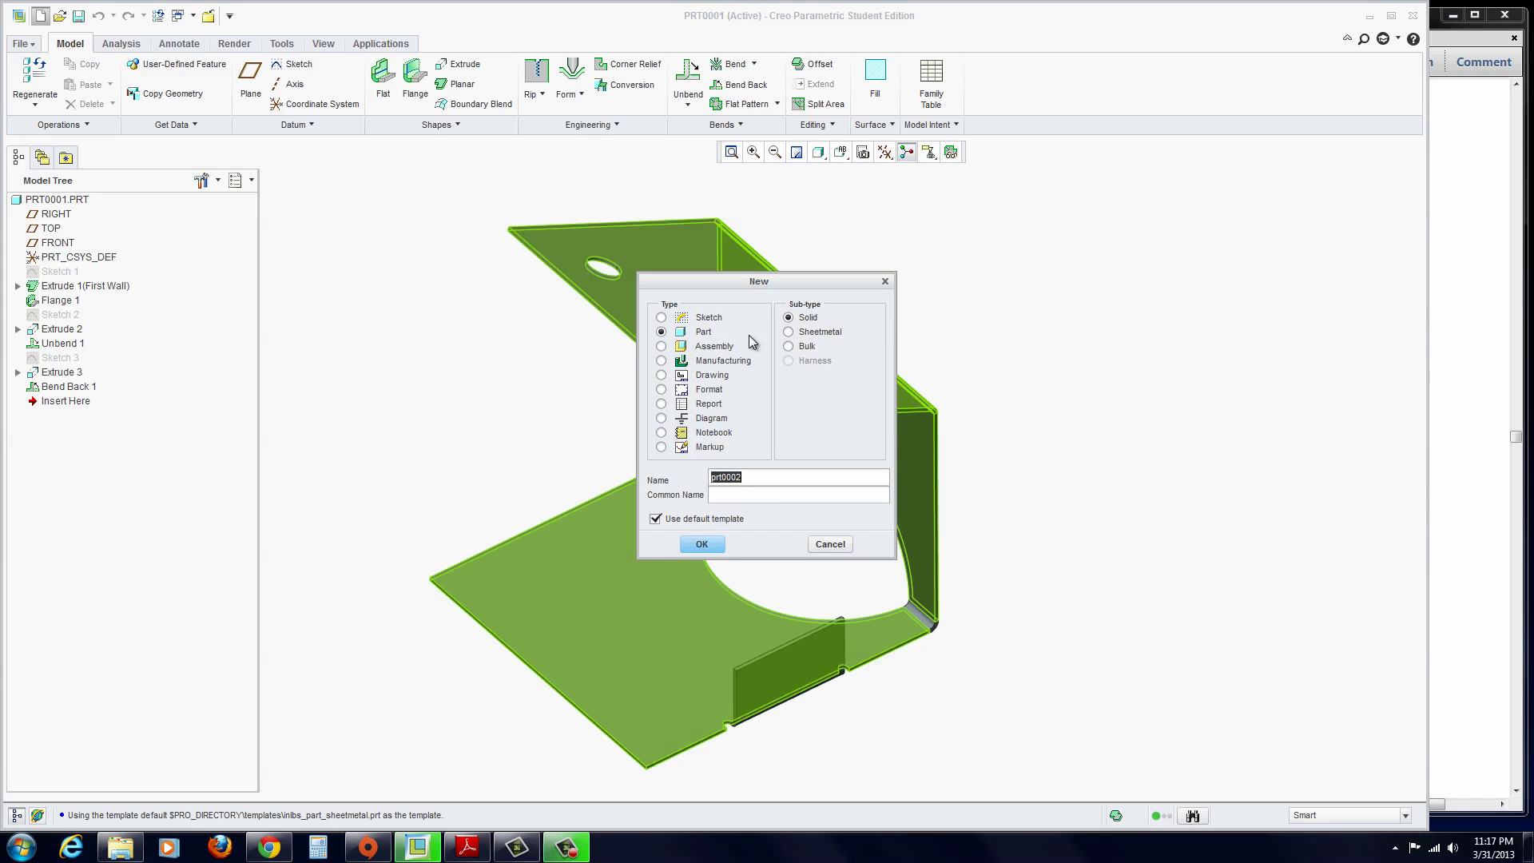
click(789, 332)
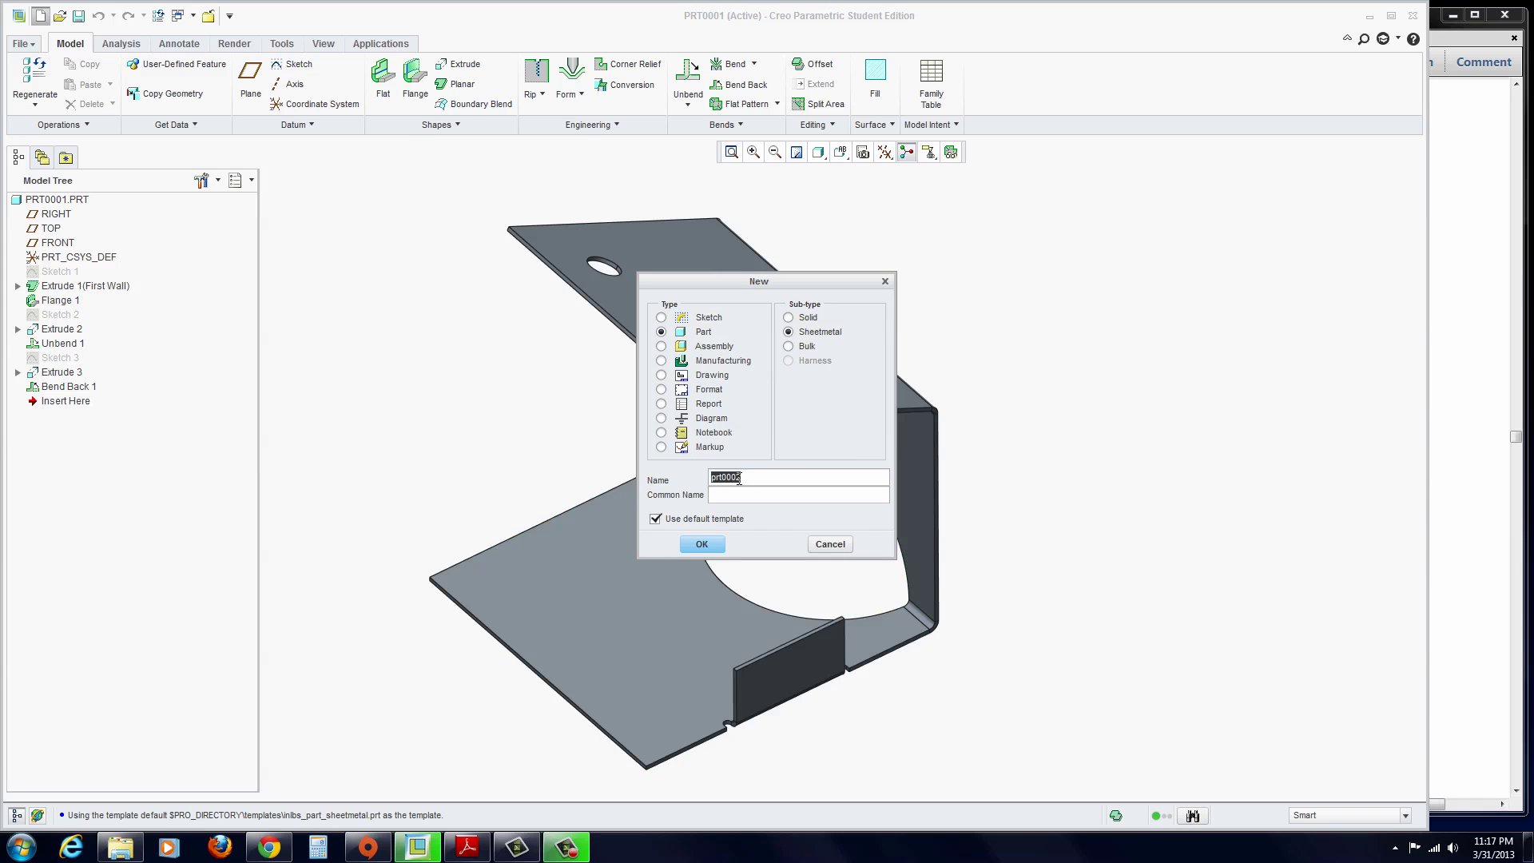
text(E17b)
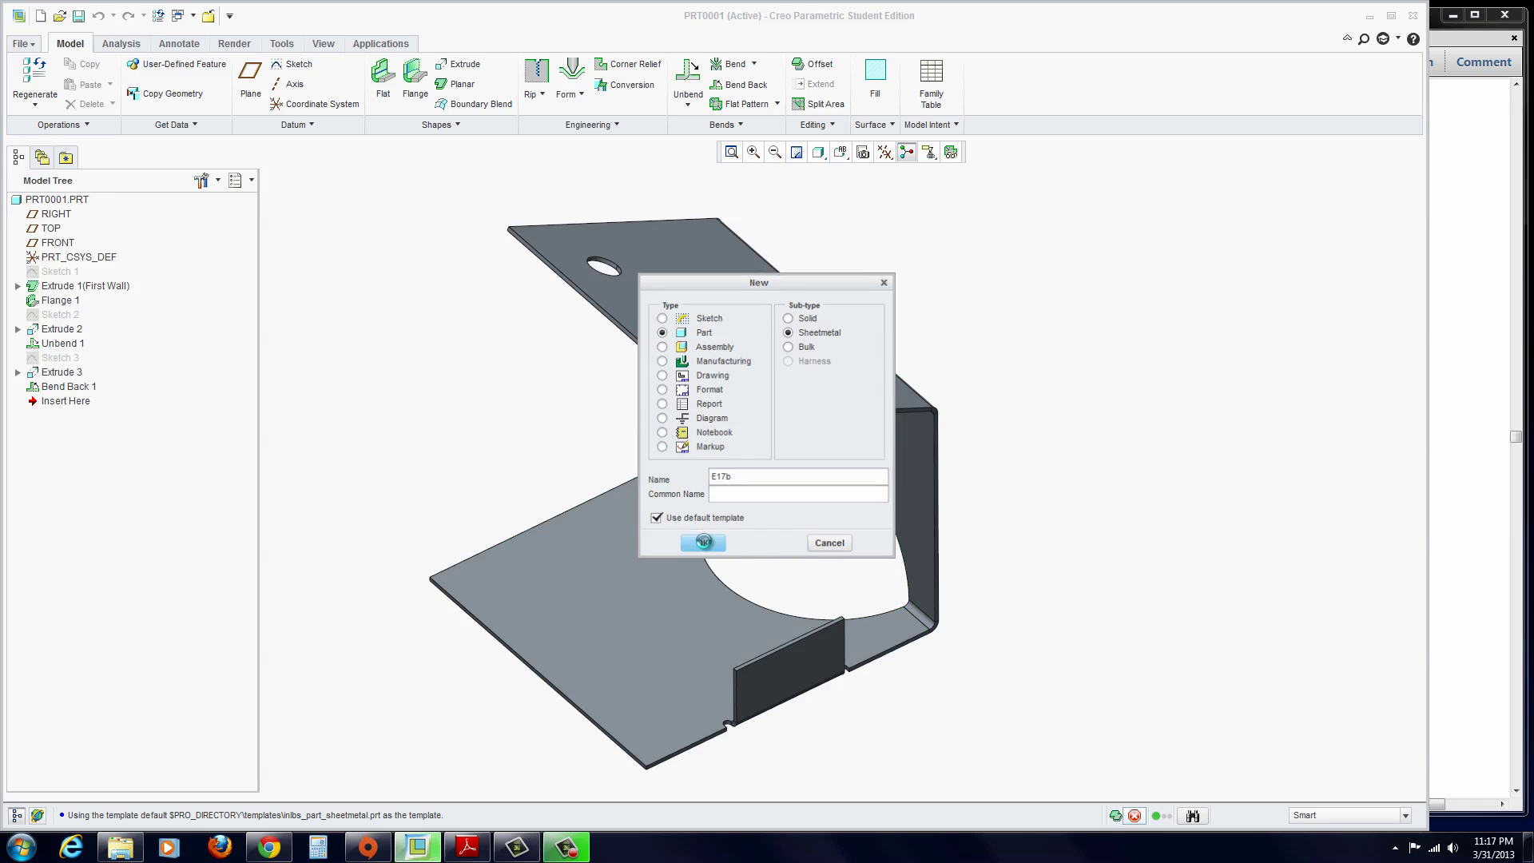
click(702, 544)
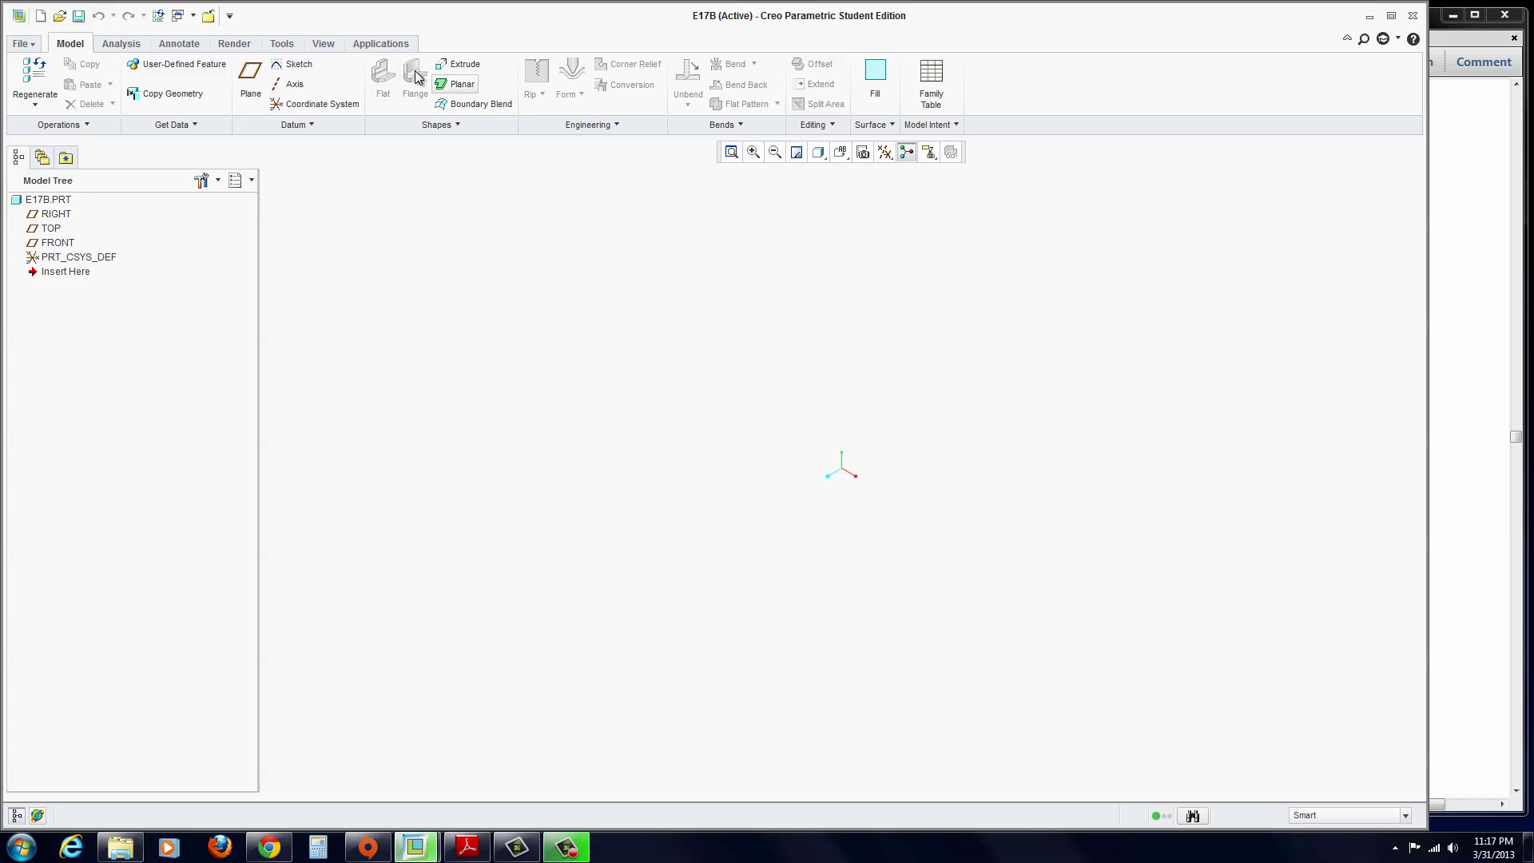
- Start a sketch on the RIGHT datum plane with the TOP plane as the Top orientation reference
click(297, 64)
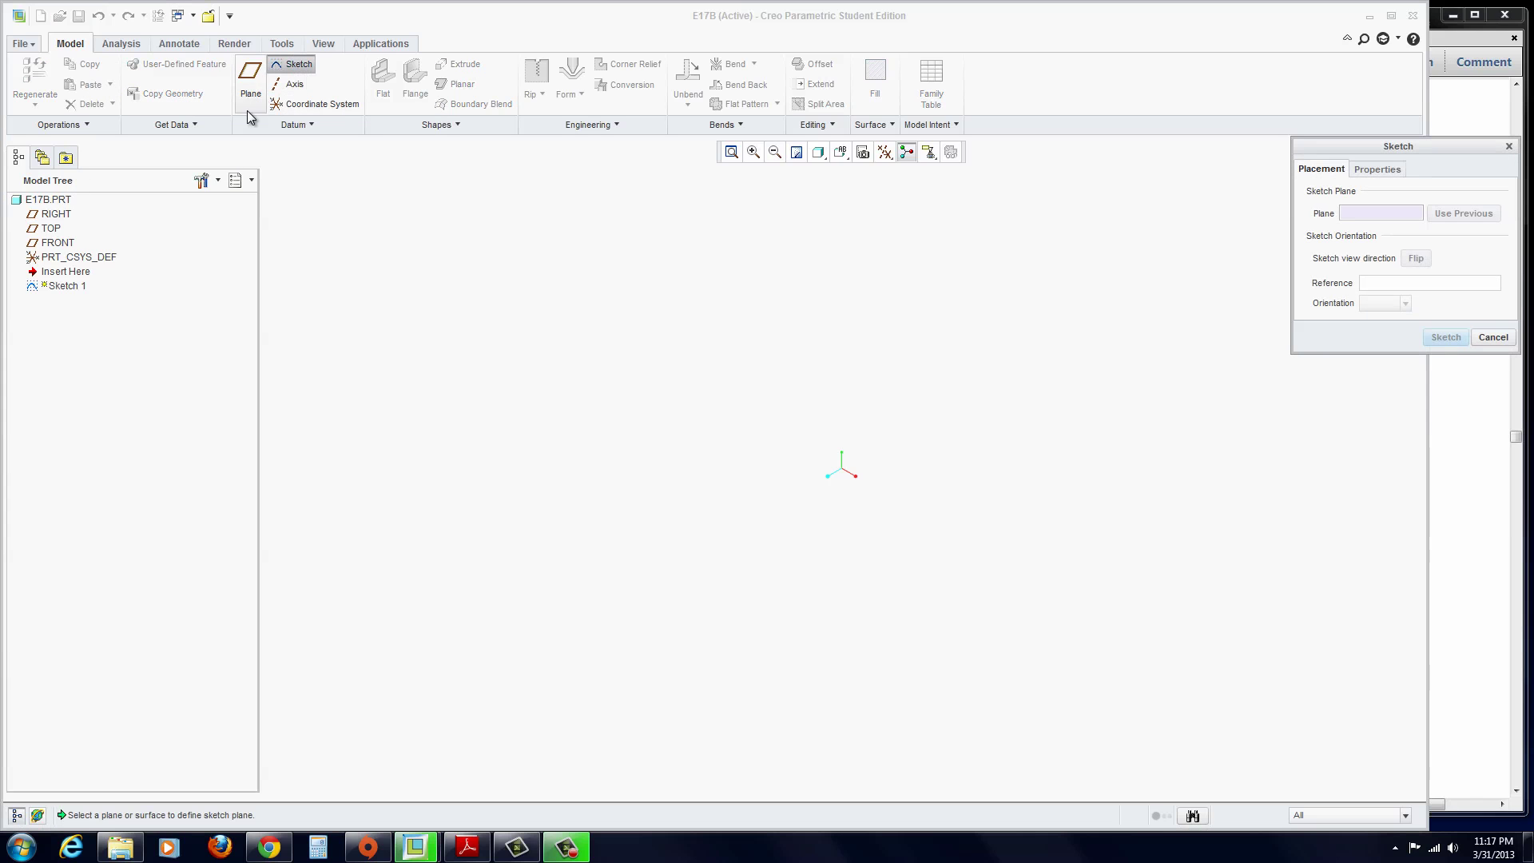
click(56, 214)
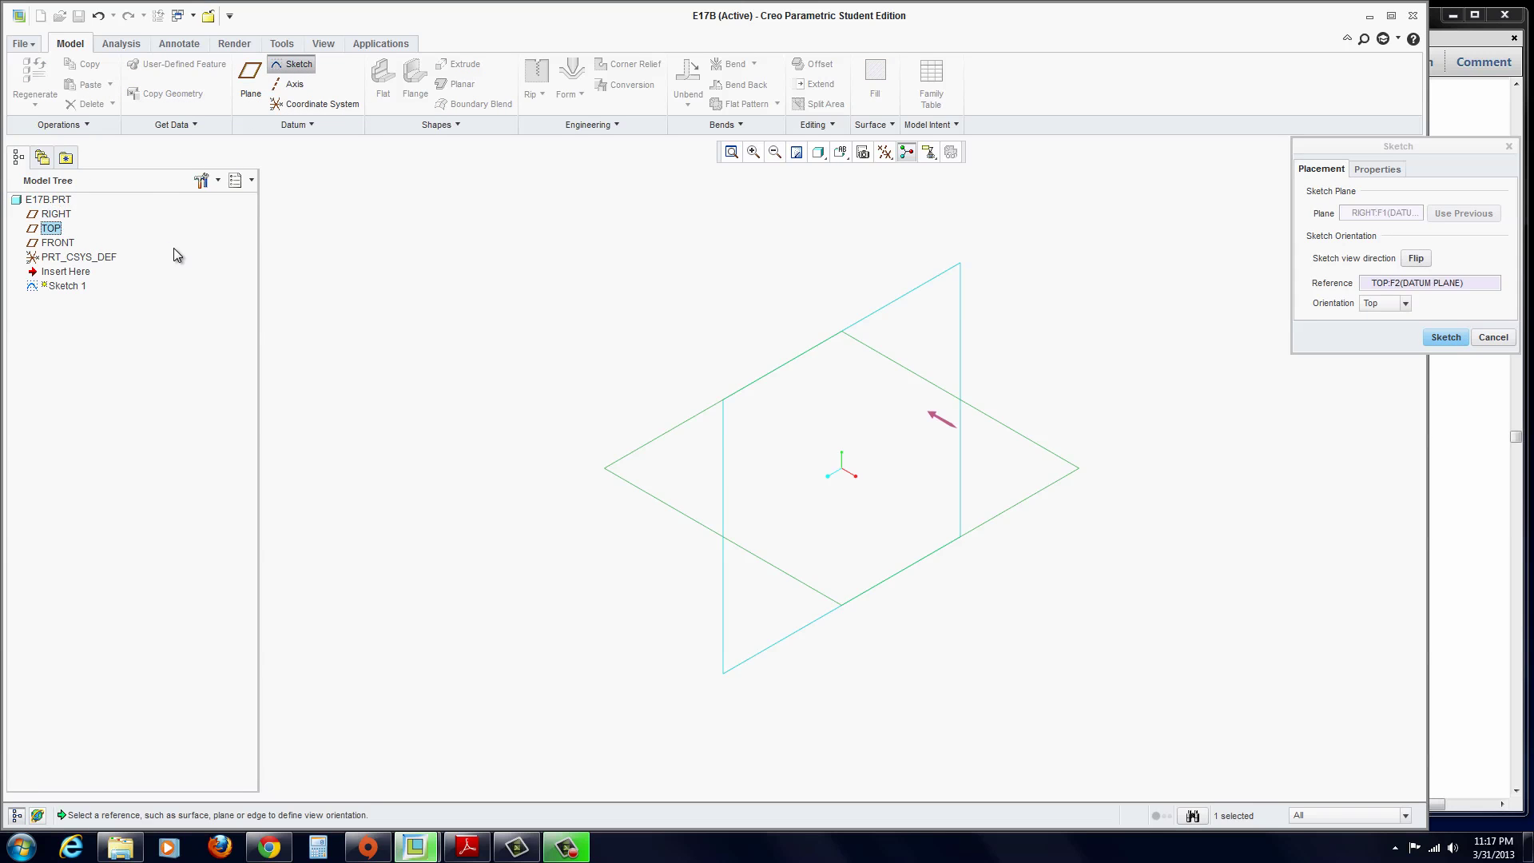
click(1448, 337)
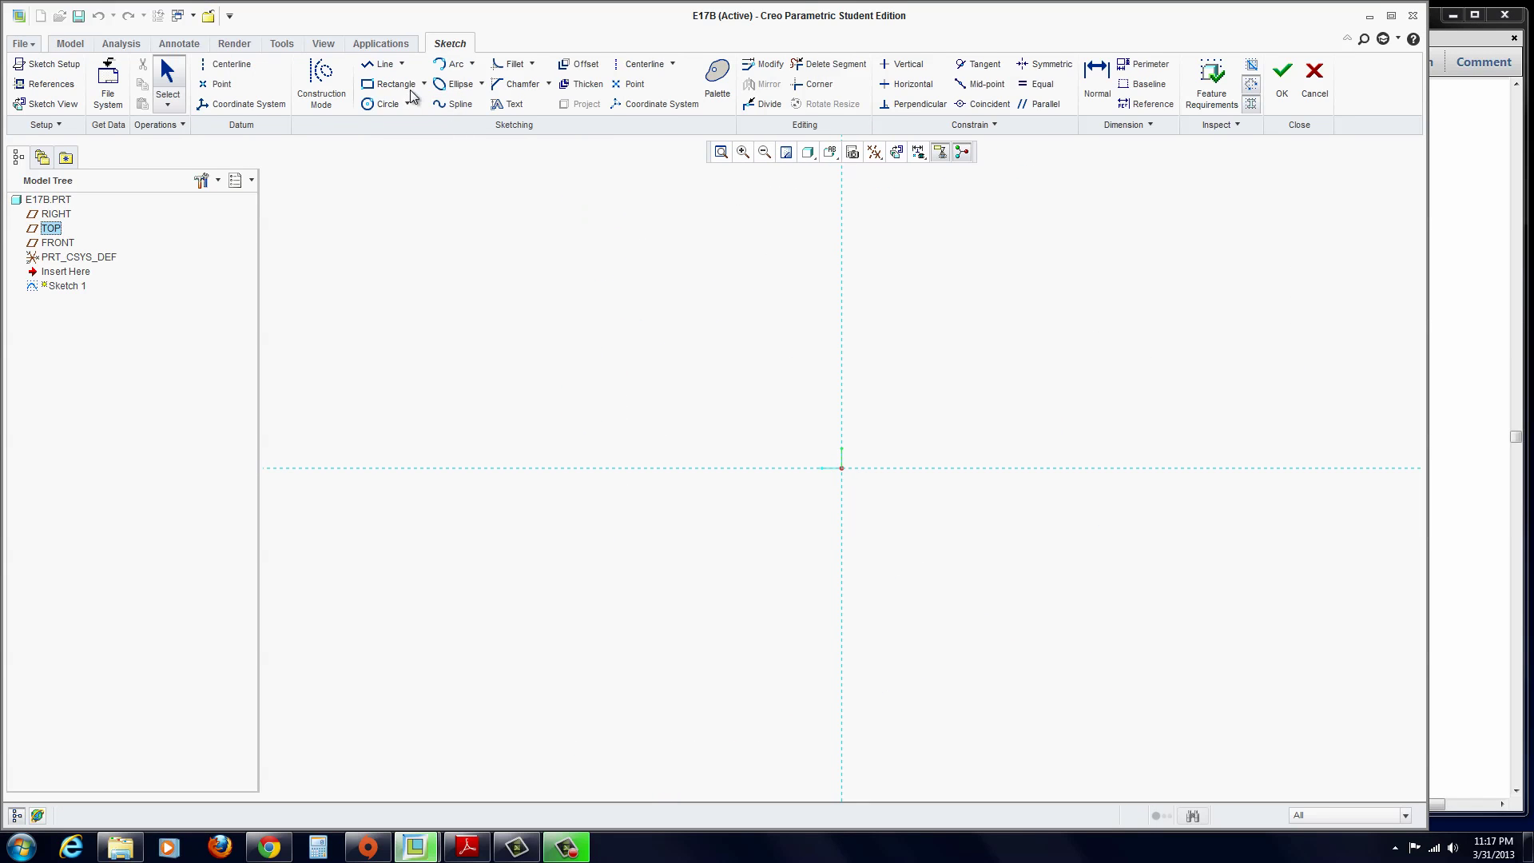
- Sketch an open profile cornering at the origin: horizontal line about 47 long, vertical line about 56 high, and a slanted line about 28 across
click(382, 64)
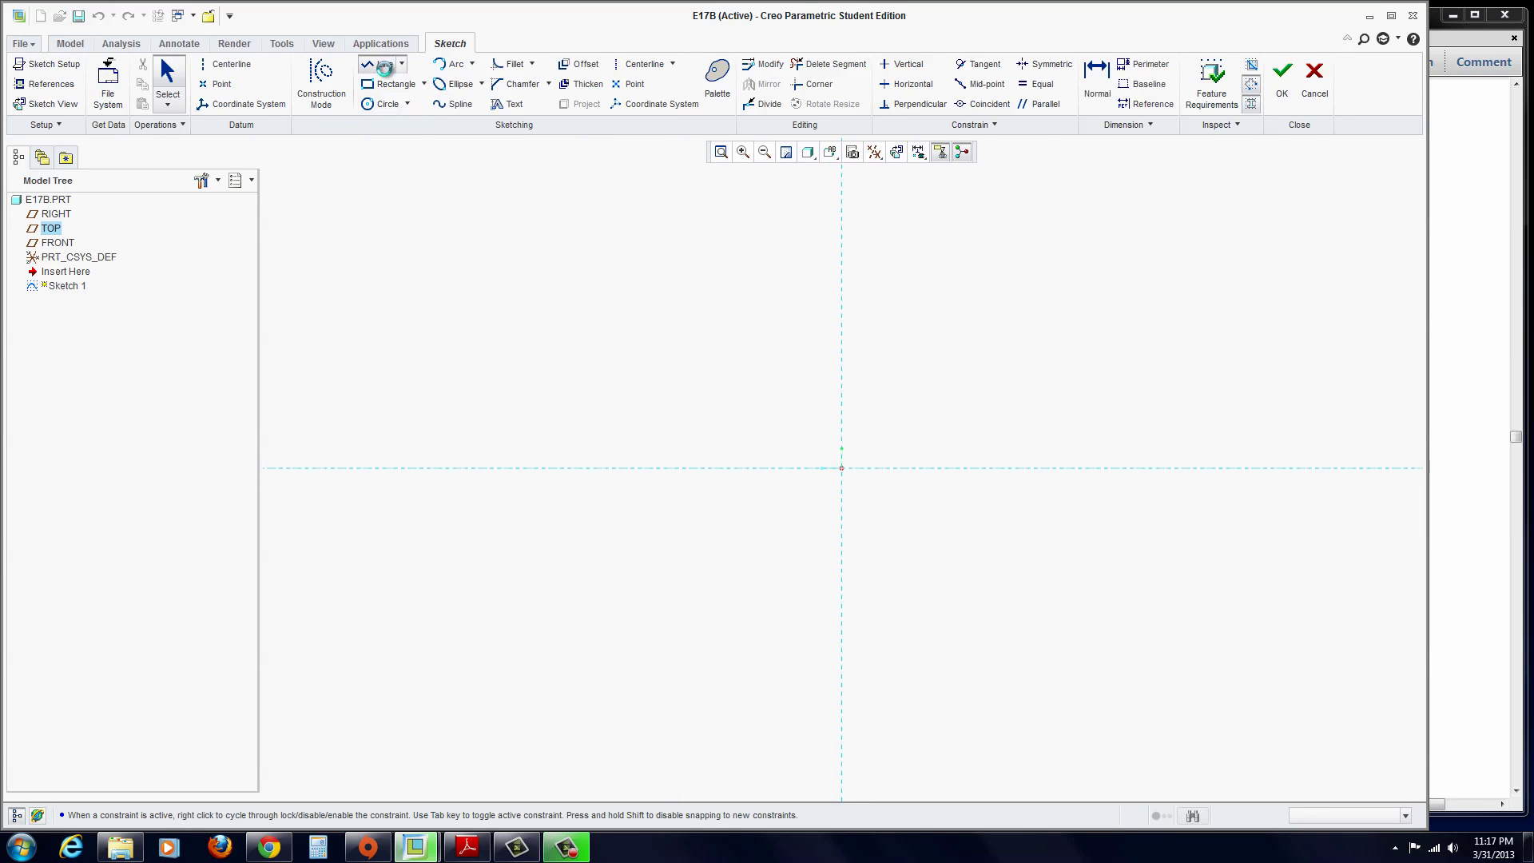
click(791, 469)
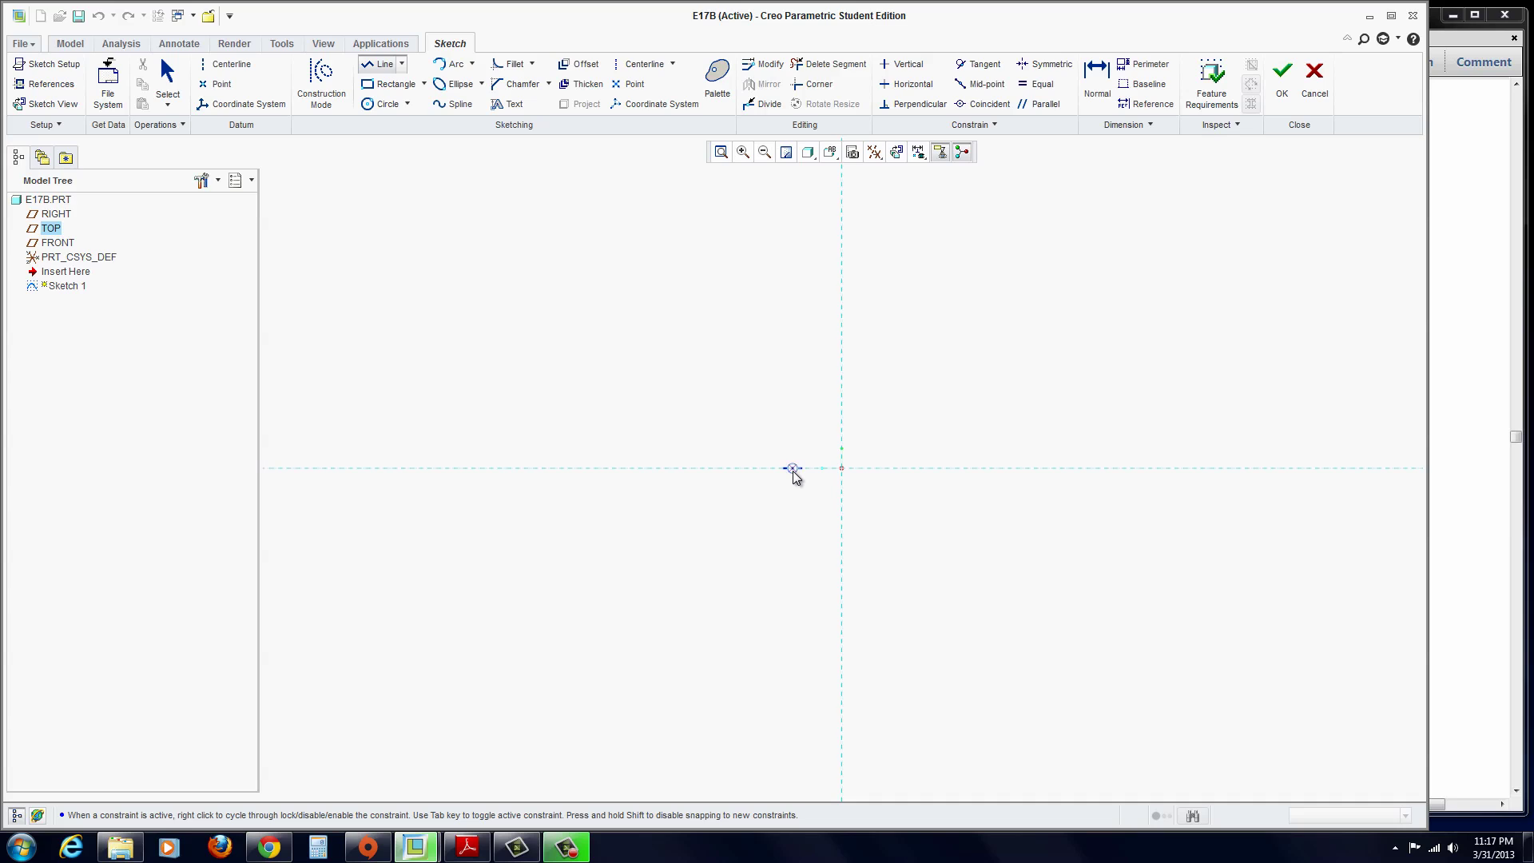
click(842, 469)
click(843, 409)
click(813, 393)
middle_click(812, 400)
middle_click(736, 427)
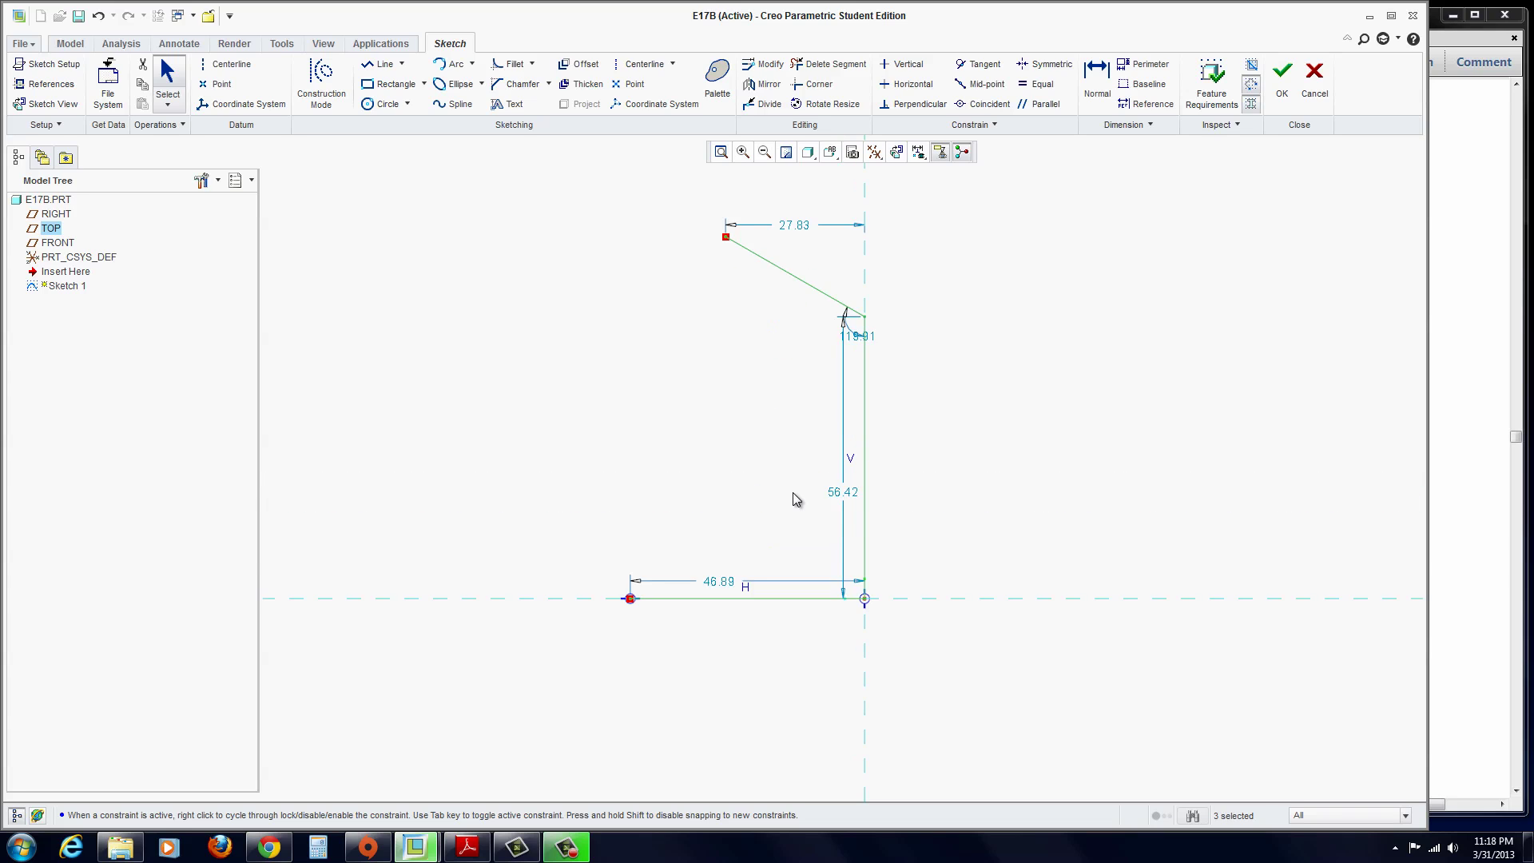
- Set the horizontal line's length to 5 and the vertical line's height to 4, placing both dimensions outside the profile
drag(722, 589, 757, 641)
double_click(756, 638)
text(5)
key(Return)
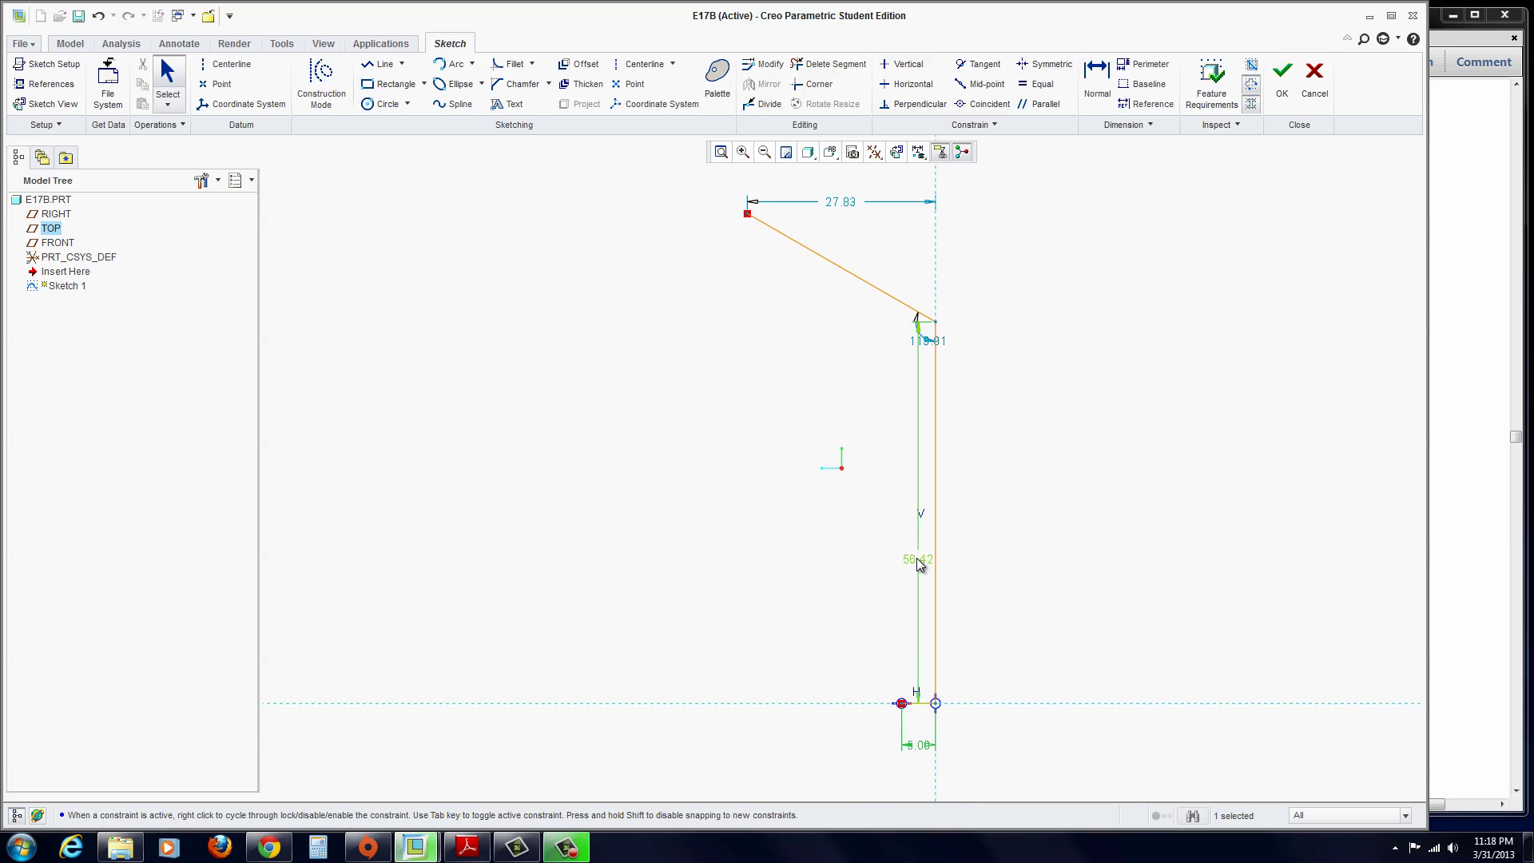
drag(920, 562, 997, 549)
double_click(996, 546)
text(4)
key(Return)
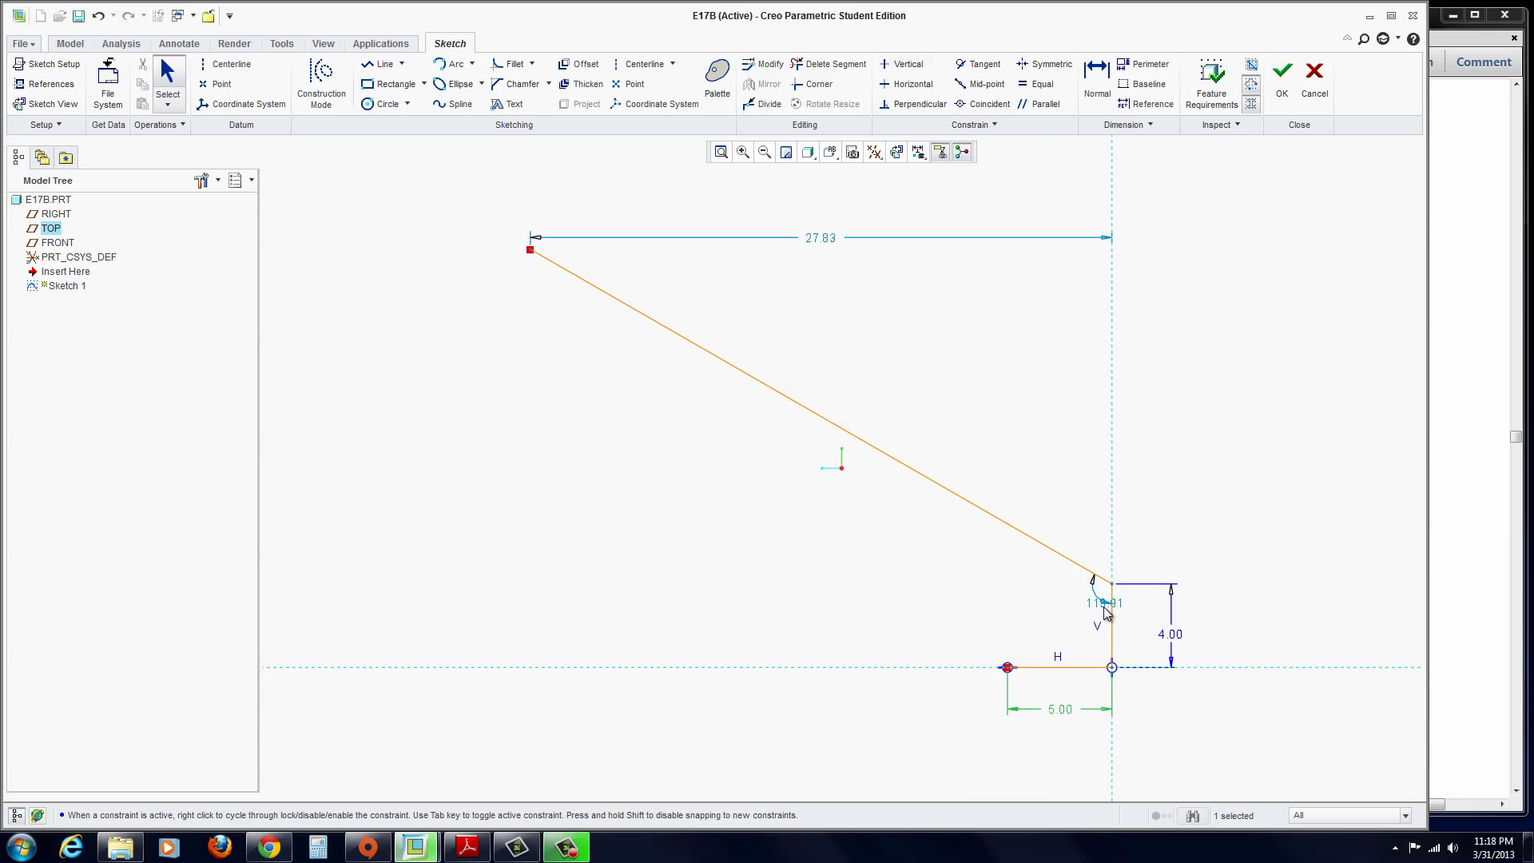
- Set the angle between the vertical and slanted lines to 115° and the slanted line's length to 4, and finish the sketch
double_click(1103, 603)
text(115)
key(Return)
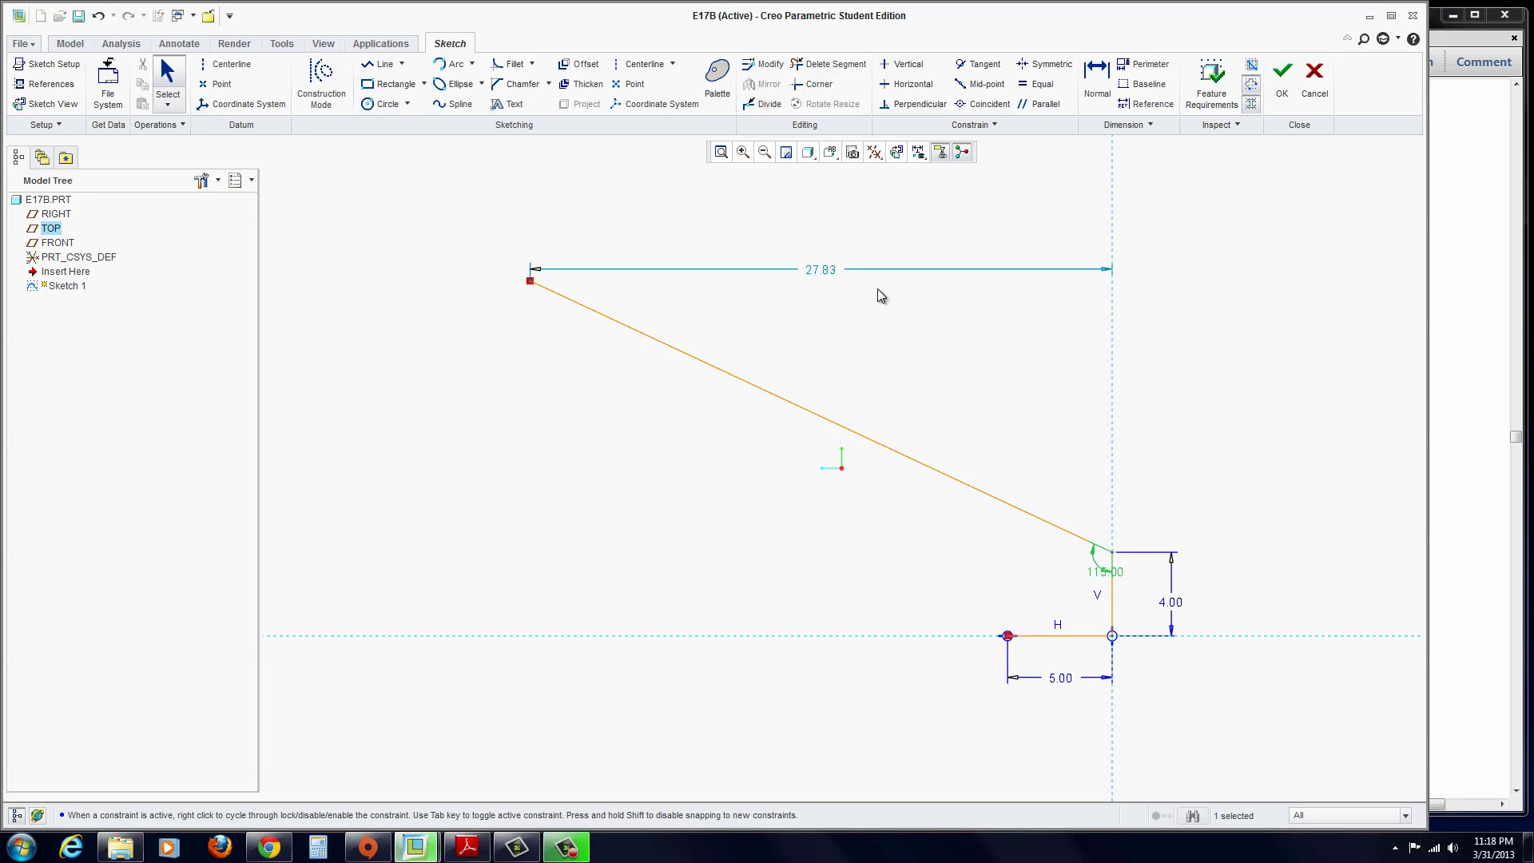
click(1100, 88)
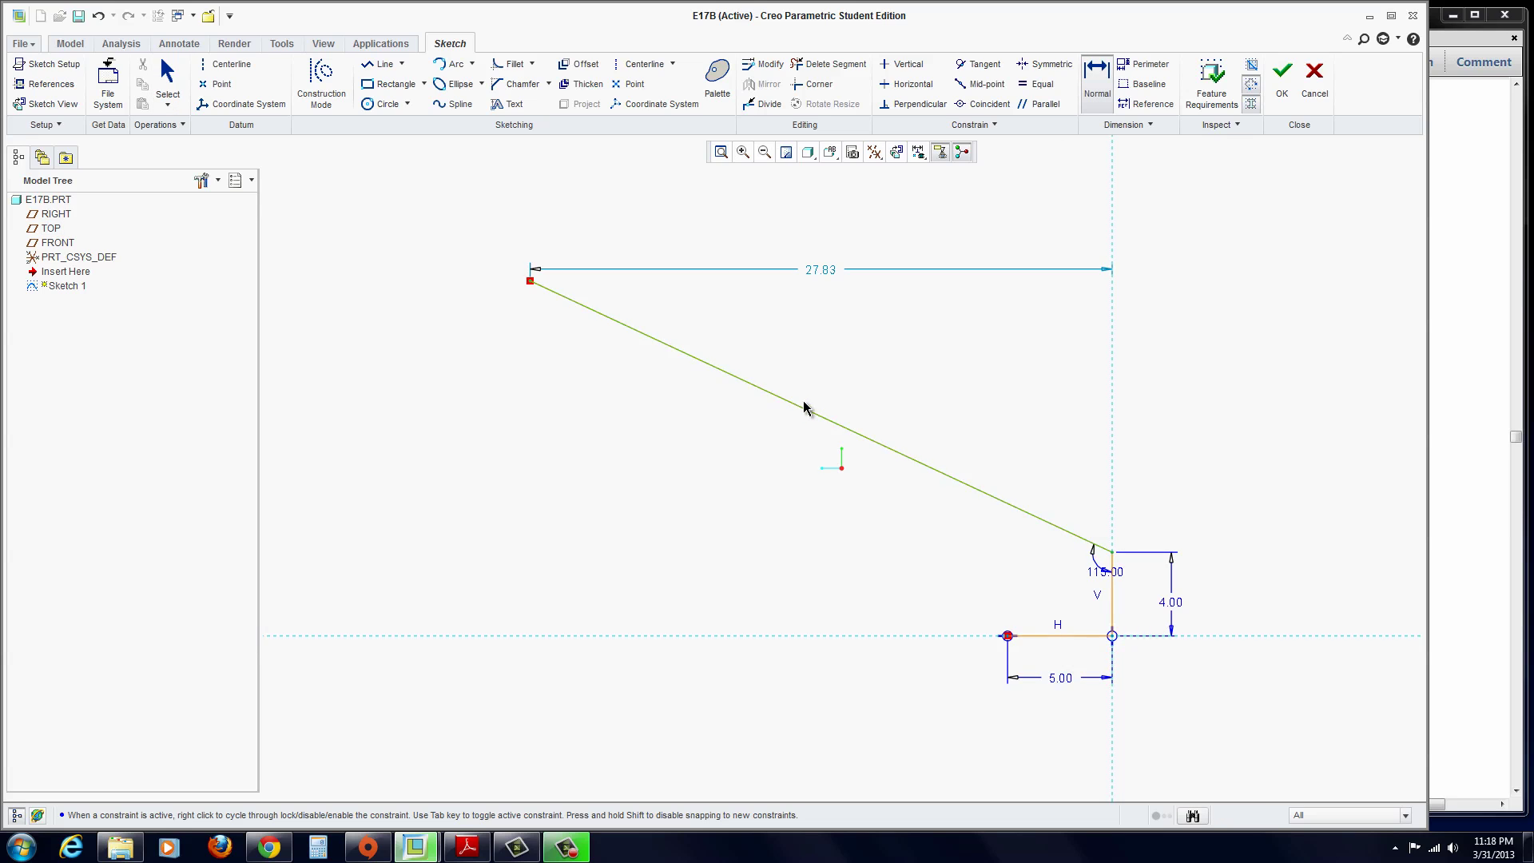
middle_click(828, 354)
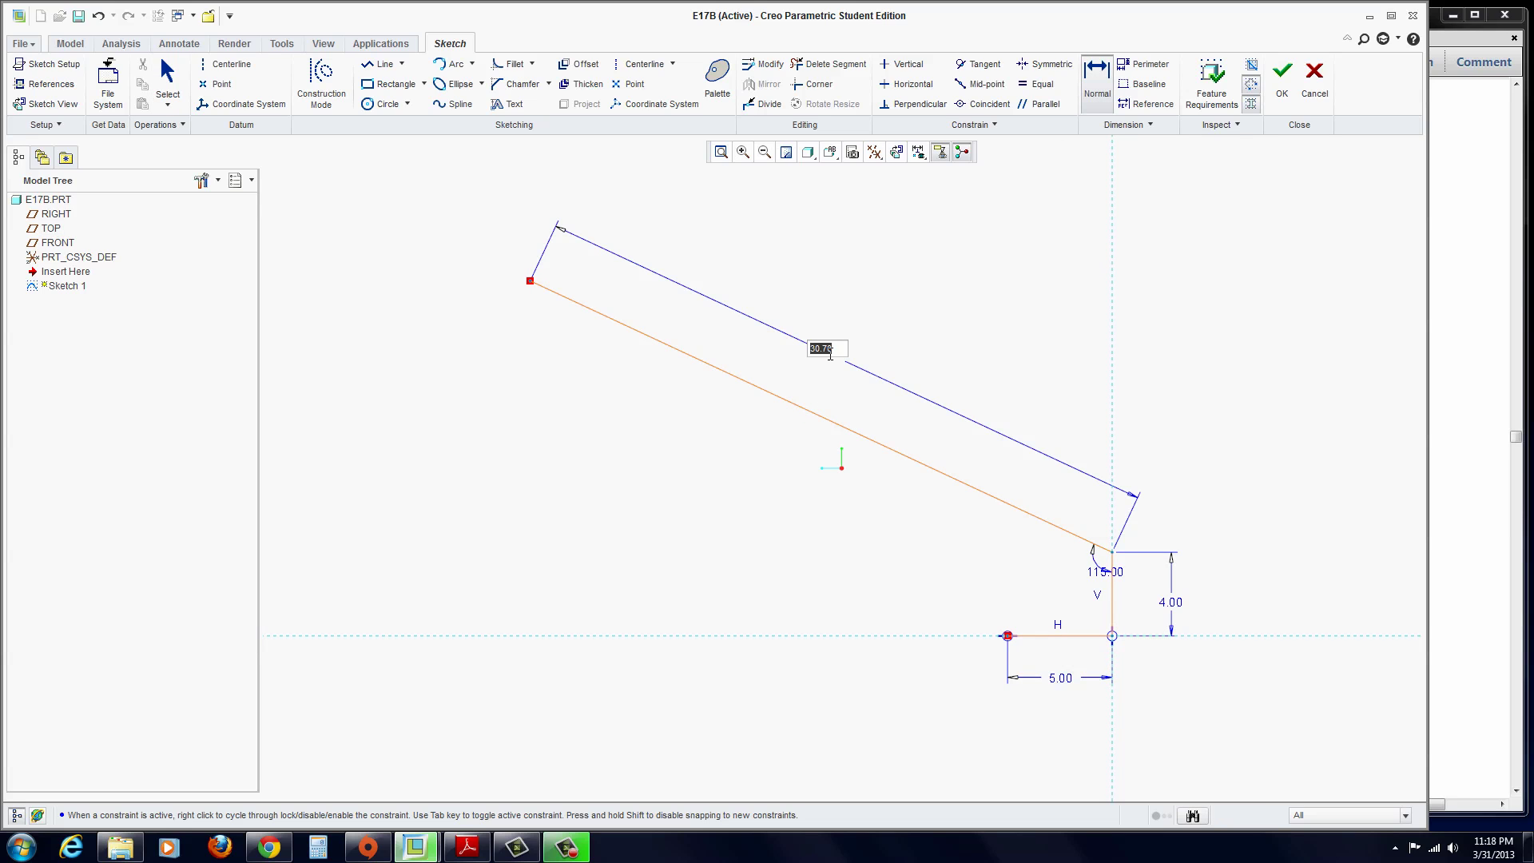
text(4)
key(Return)
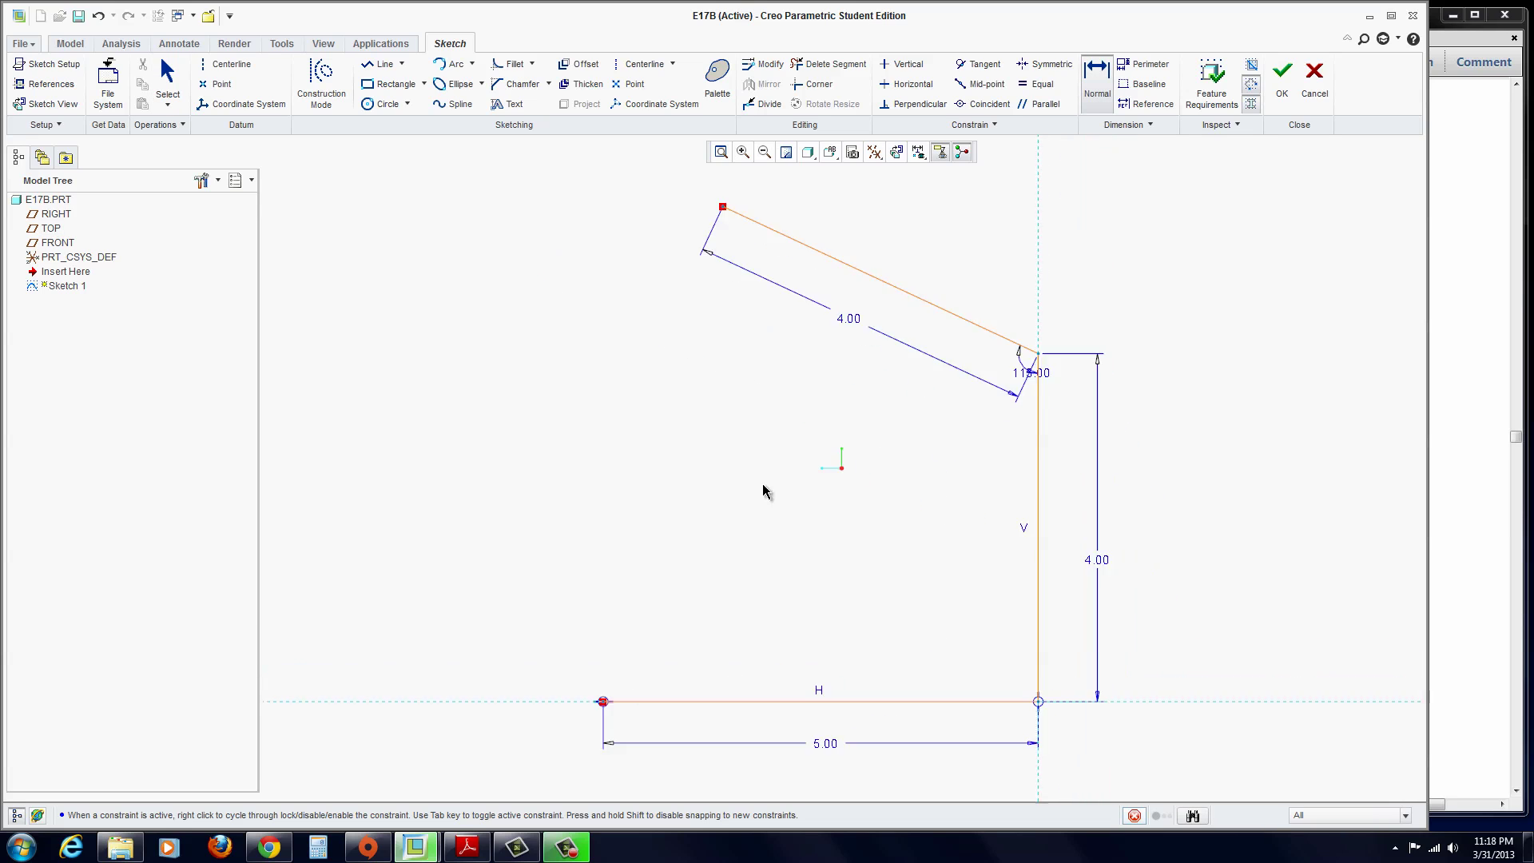
click(1283, 84)
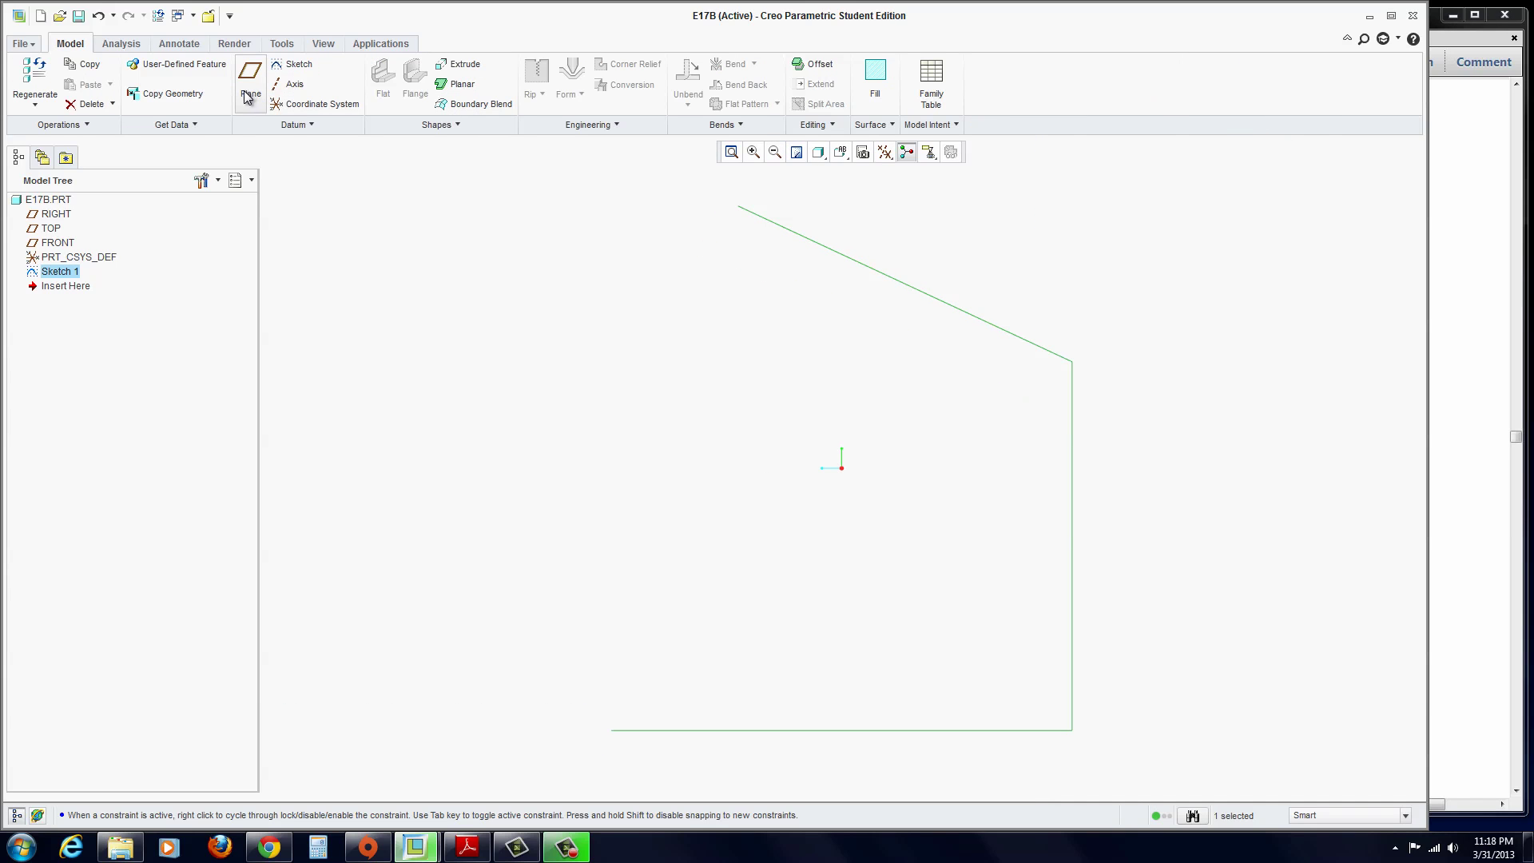
- Extrude the sketched profile as a solid first wall with a thickness of 0.062
click(455, 64)
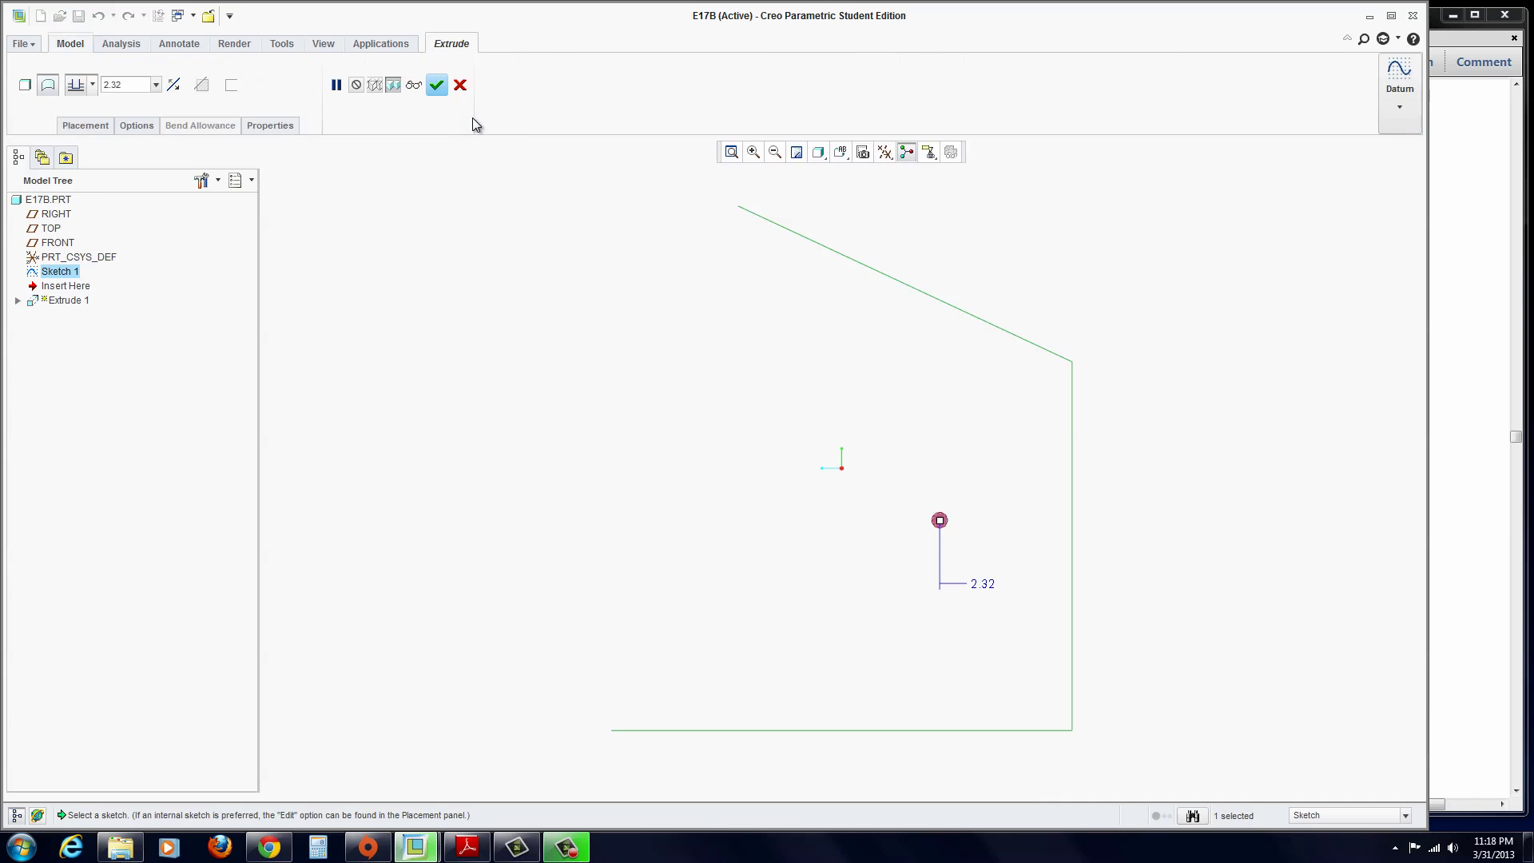
middle_drag(595, 328, 907, 541)
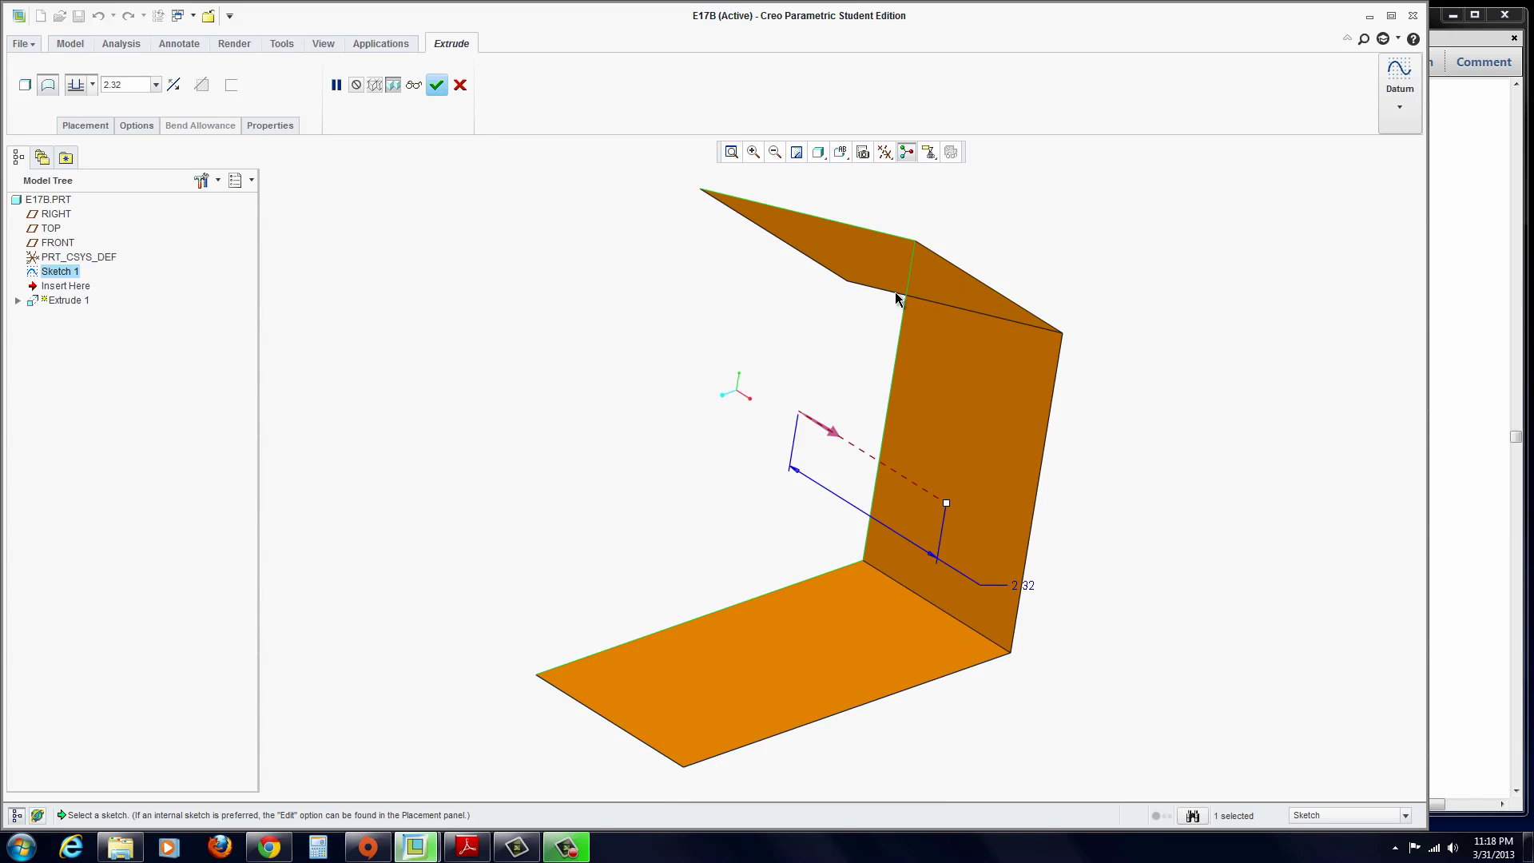
click(25, 85)
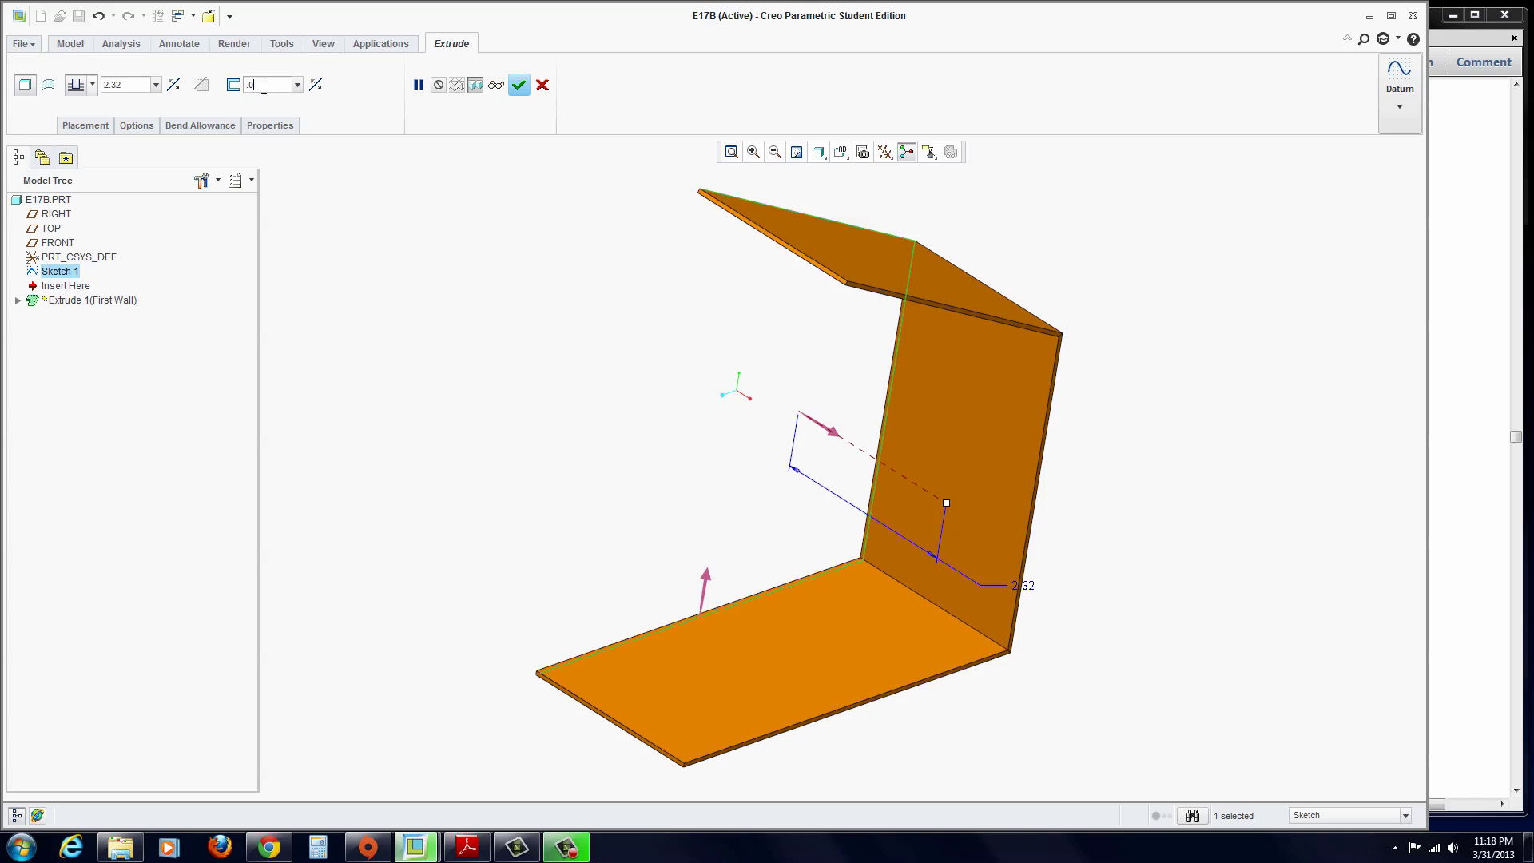
key(Return)
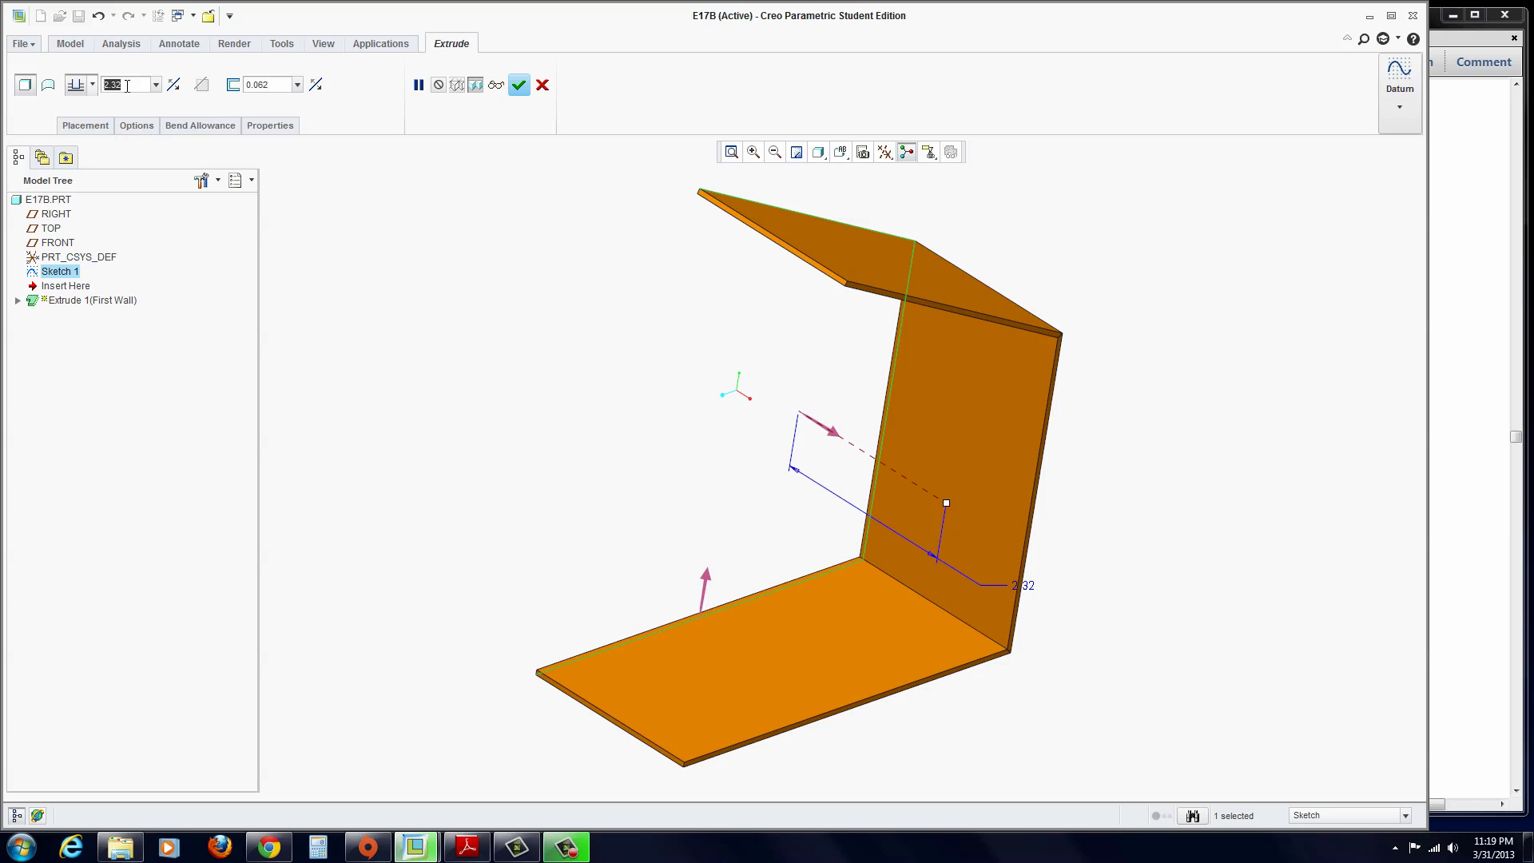
- Look up the extrusion settings on page 59 of the exercise PDF in Adobe Reader, and set the extrusion depth to 5 in Creo
click(1494, 271)
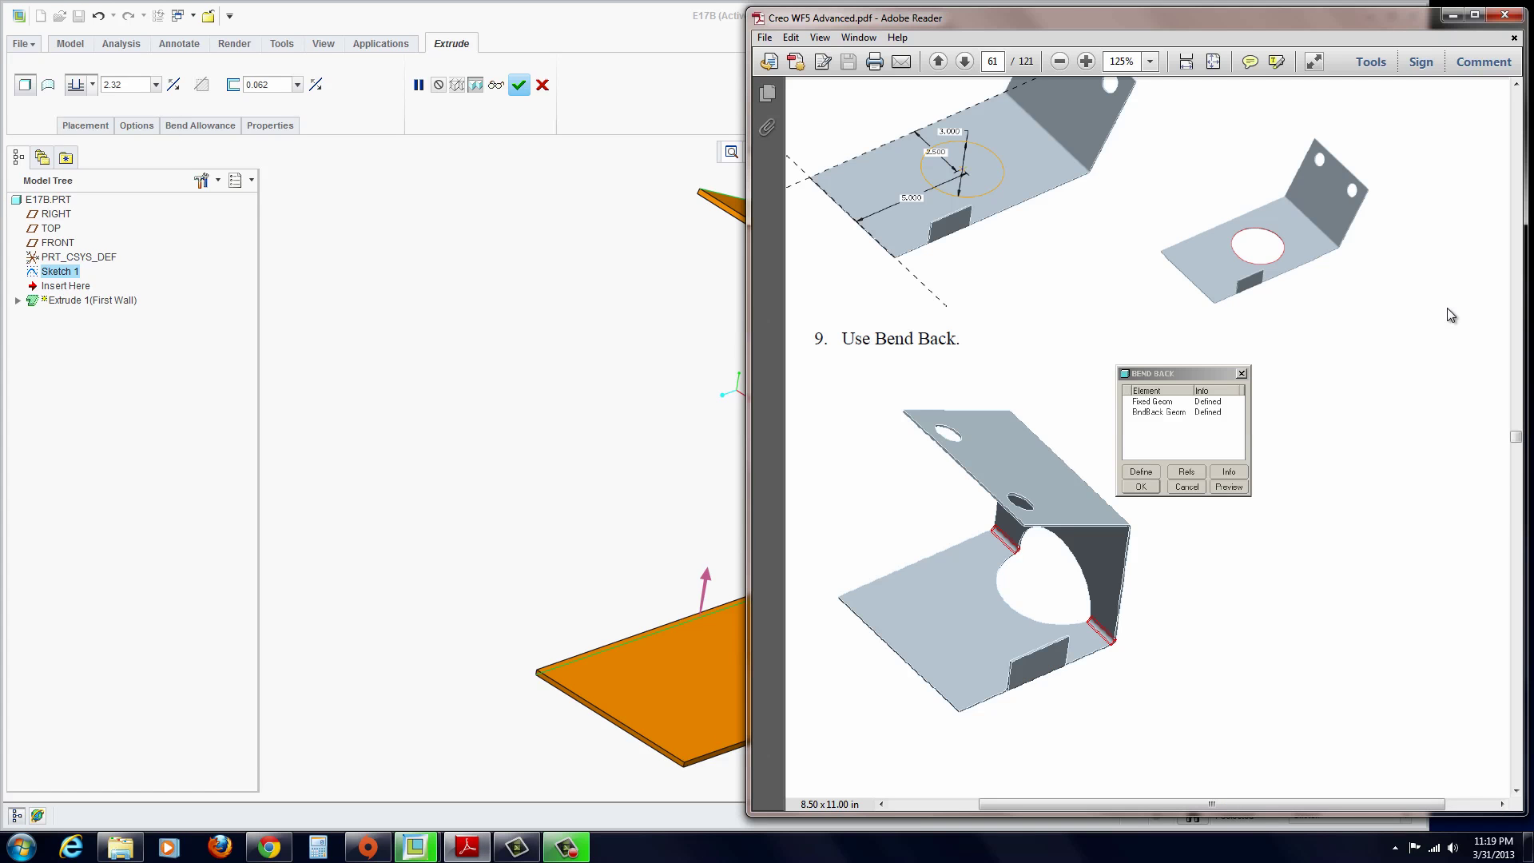
scroll(1395, 438, up, 2)
drag(1516, 437, 1519, 429)
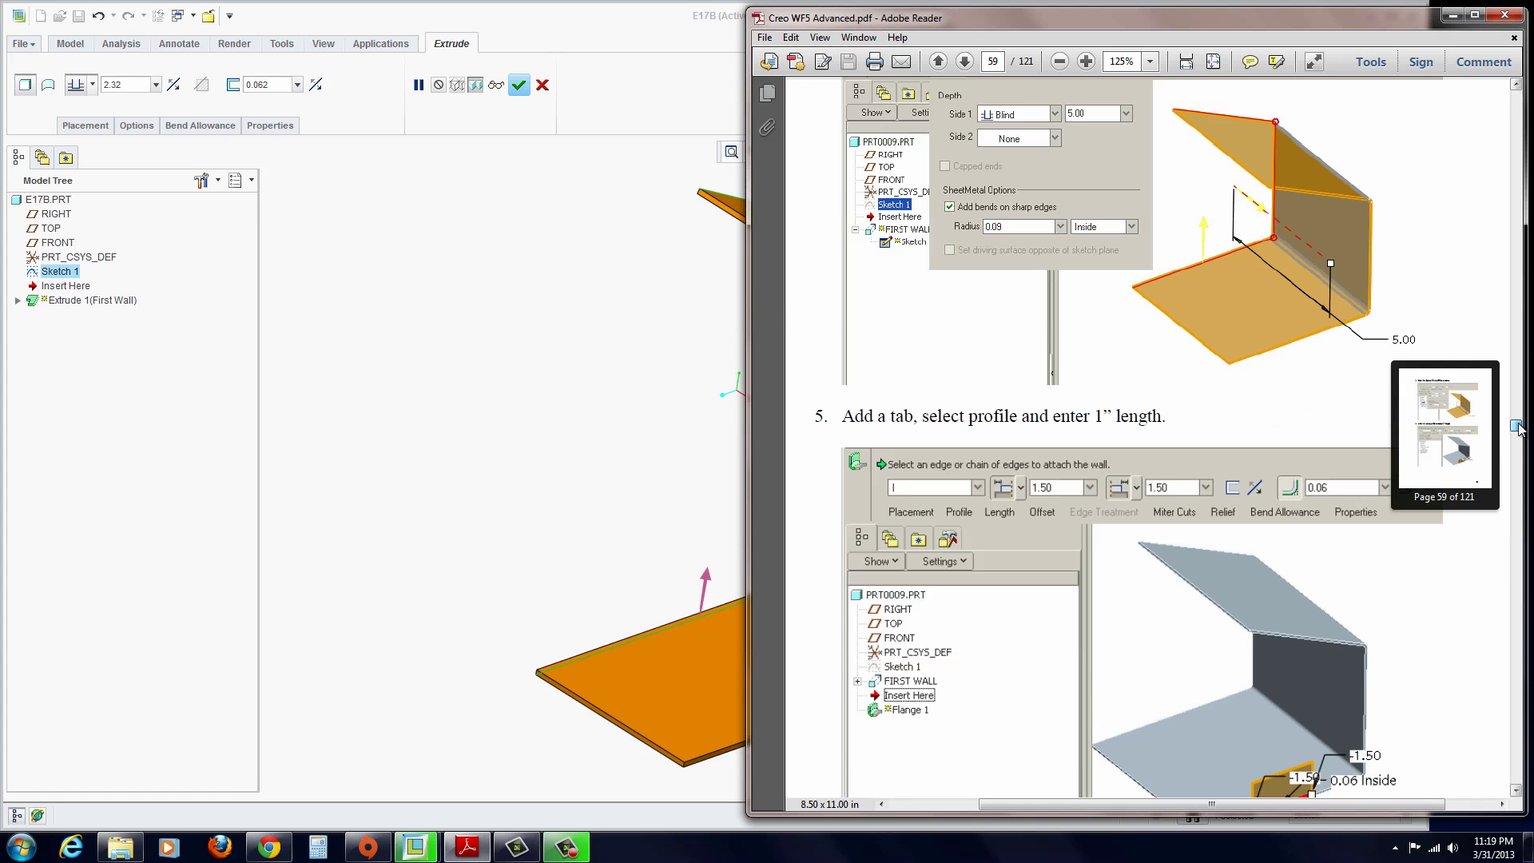
click(495, 306)
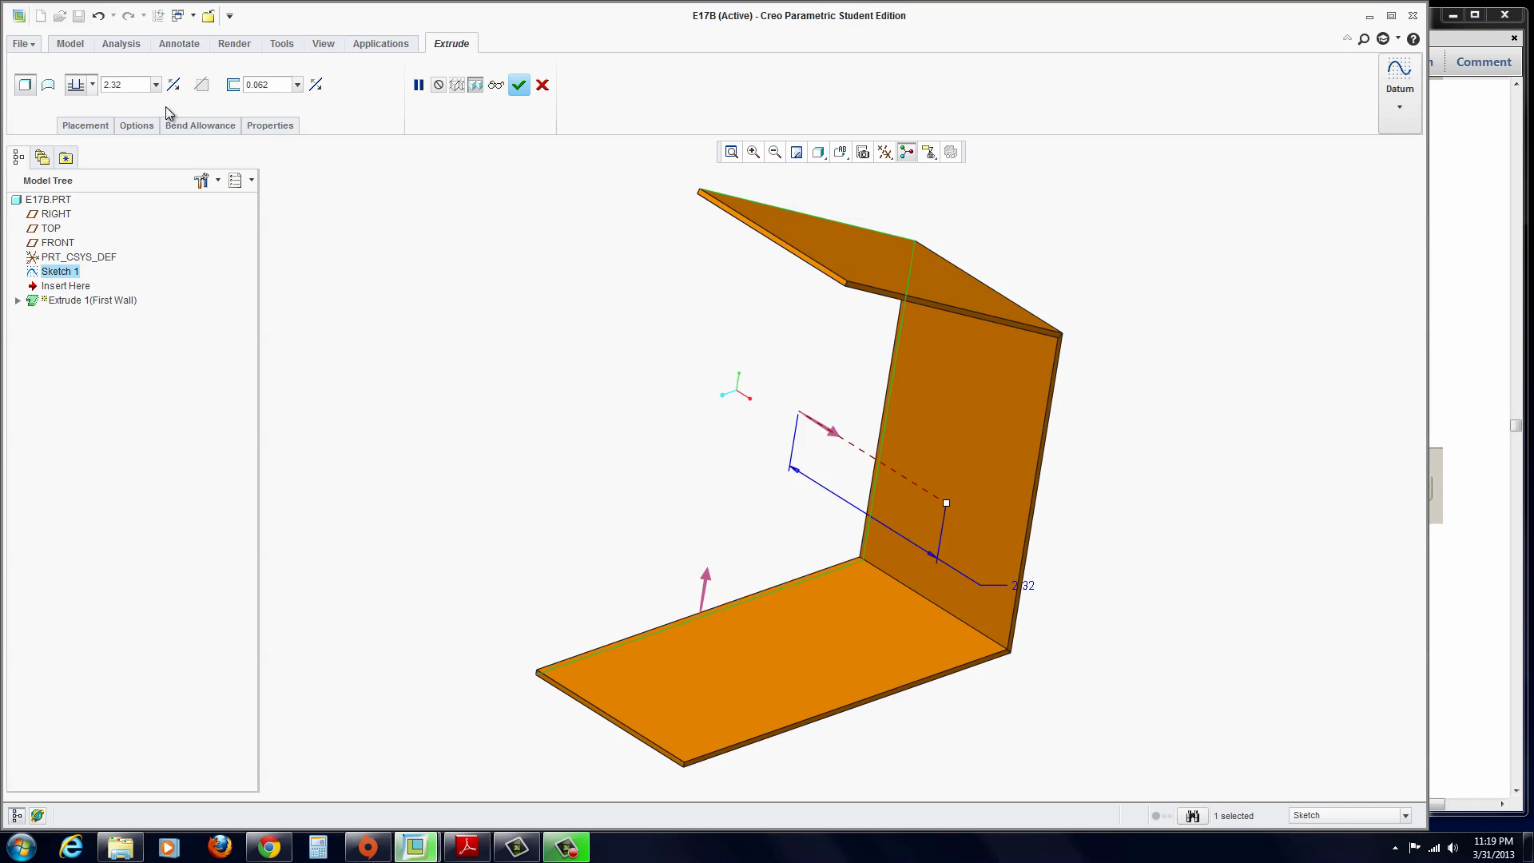
click(70, 84)
text(5)
key(Return)
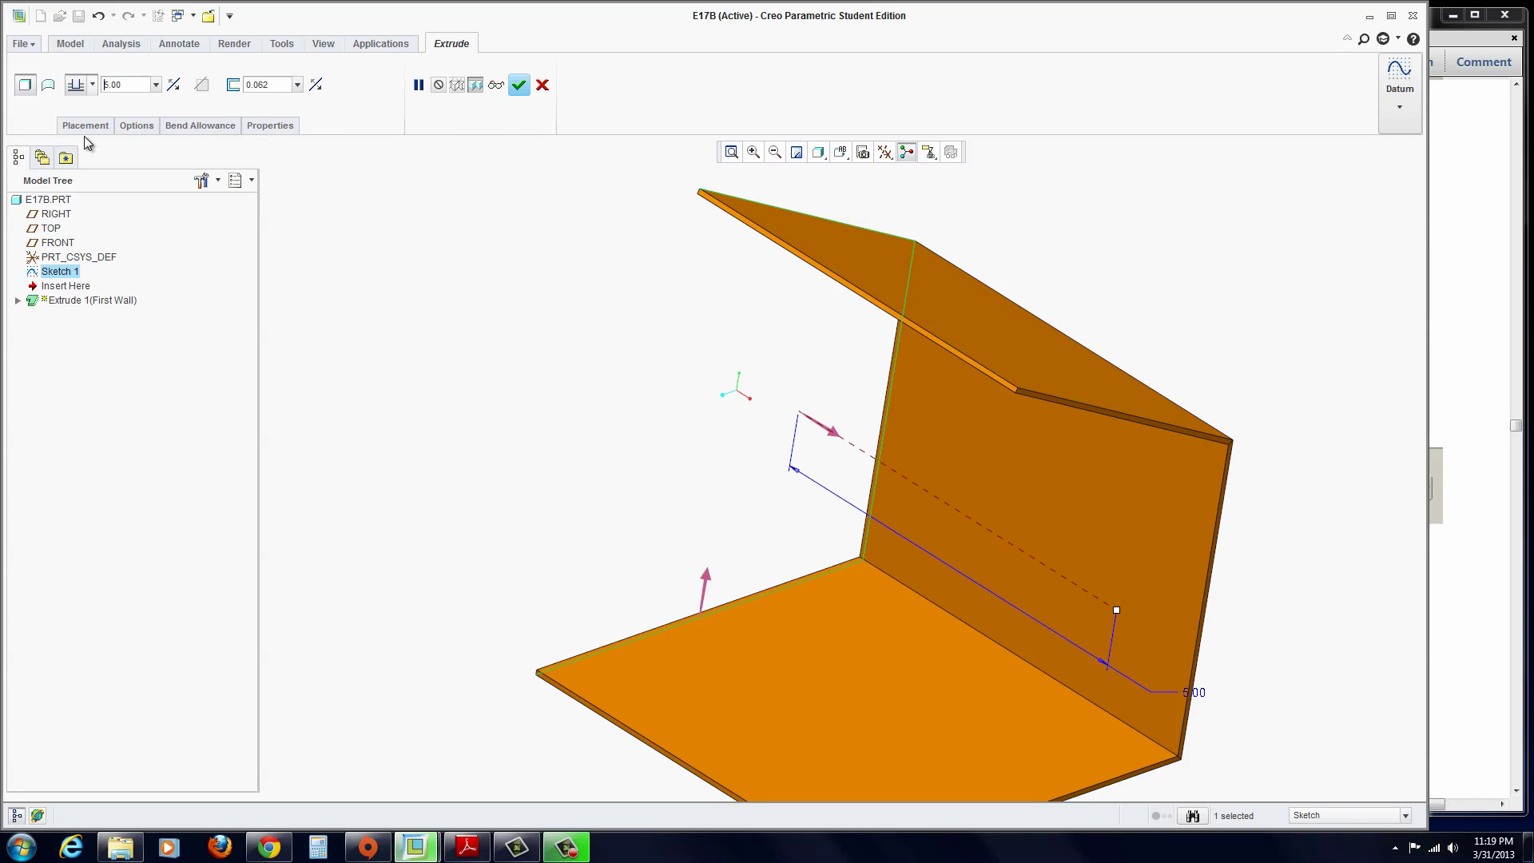
- Add bends on the extrusion's sharp edges with an inside radius of 0.09
click(139, 130)
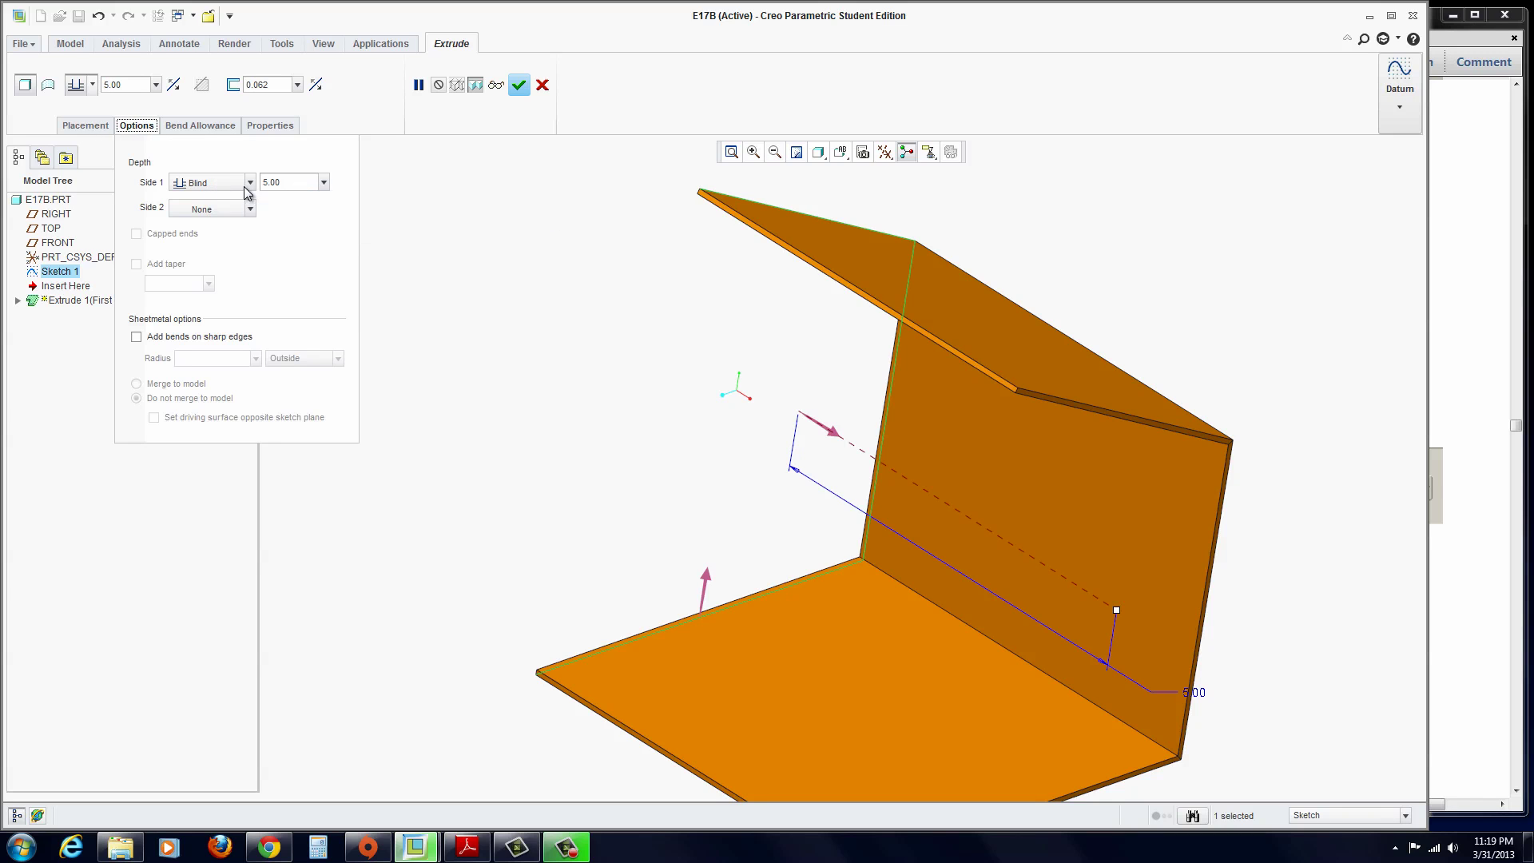
click(137, 337)
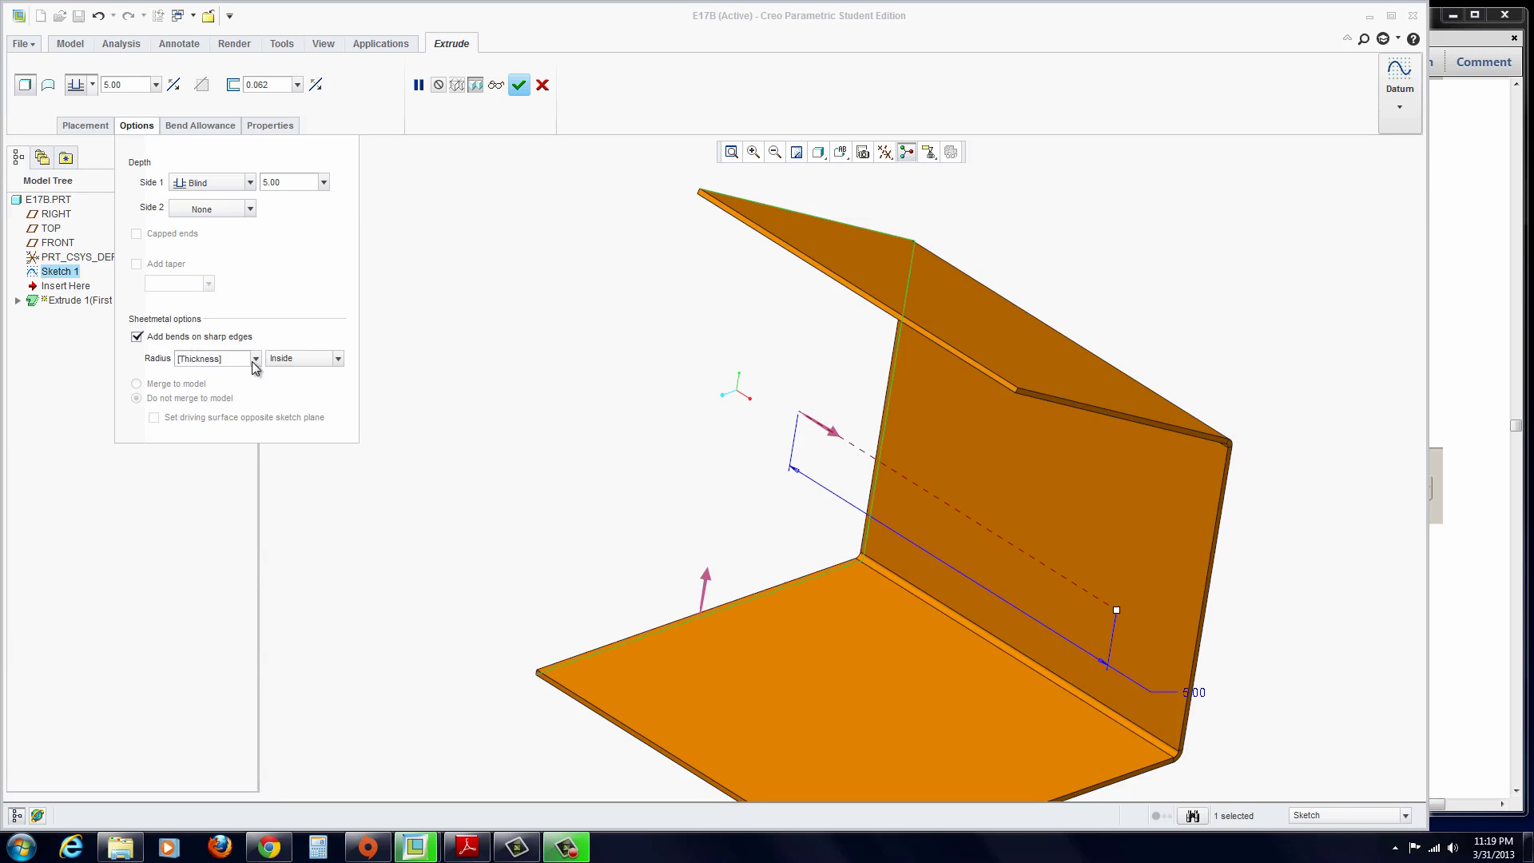
click(239, 358)
text(.09)
key(Return)
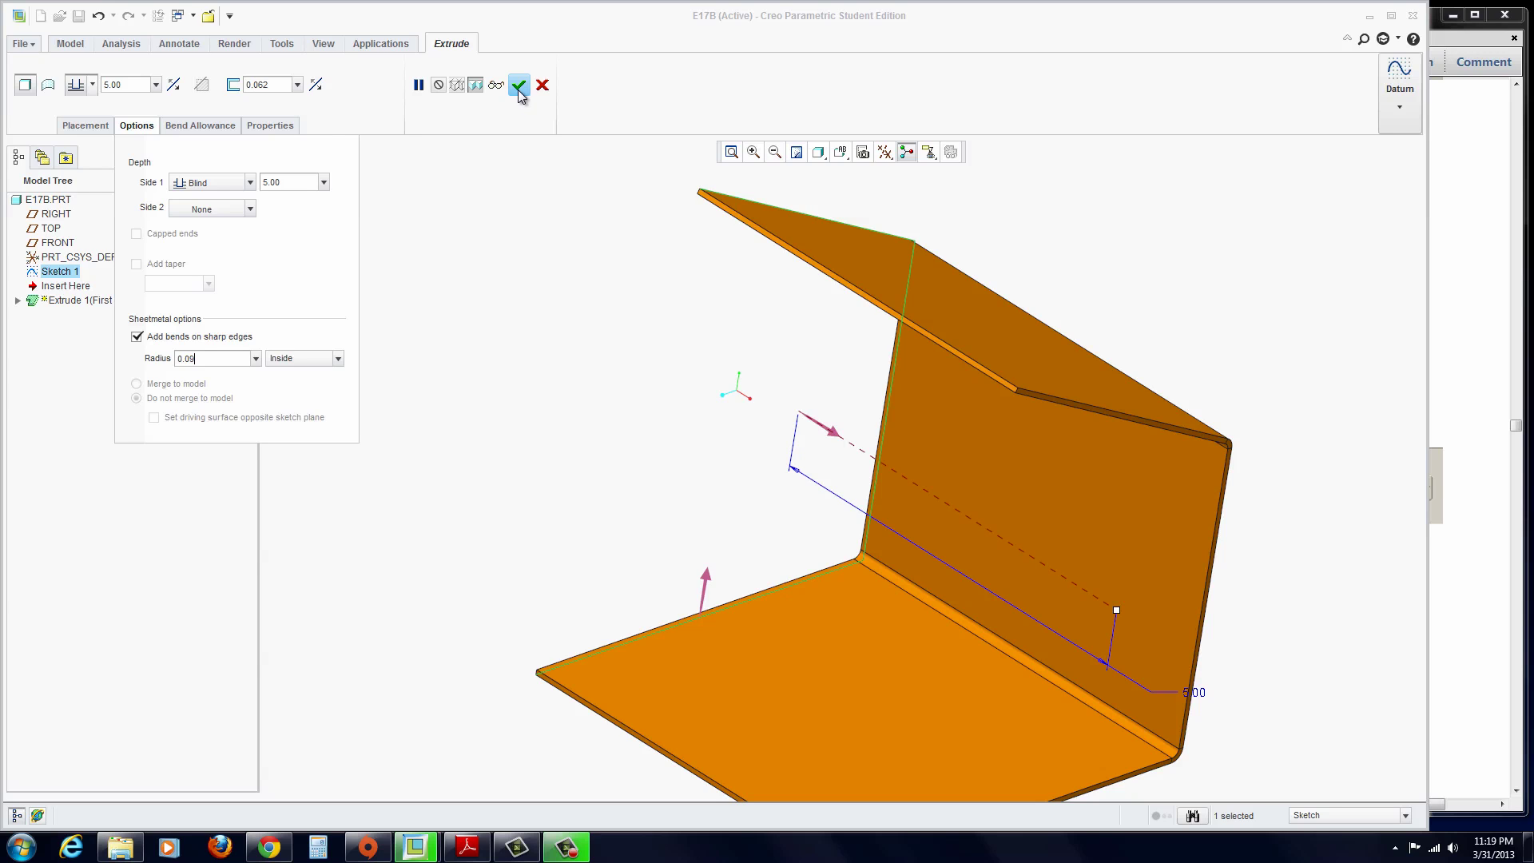
- Give the wall a feature-specific bend allowance by K factor 0.32, and complete the extrusion
click(201, 126)
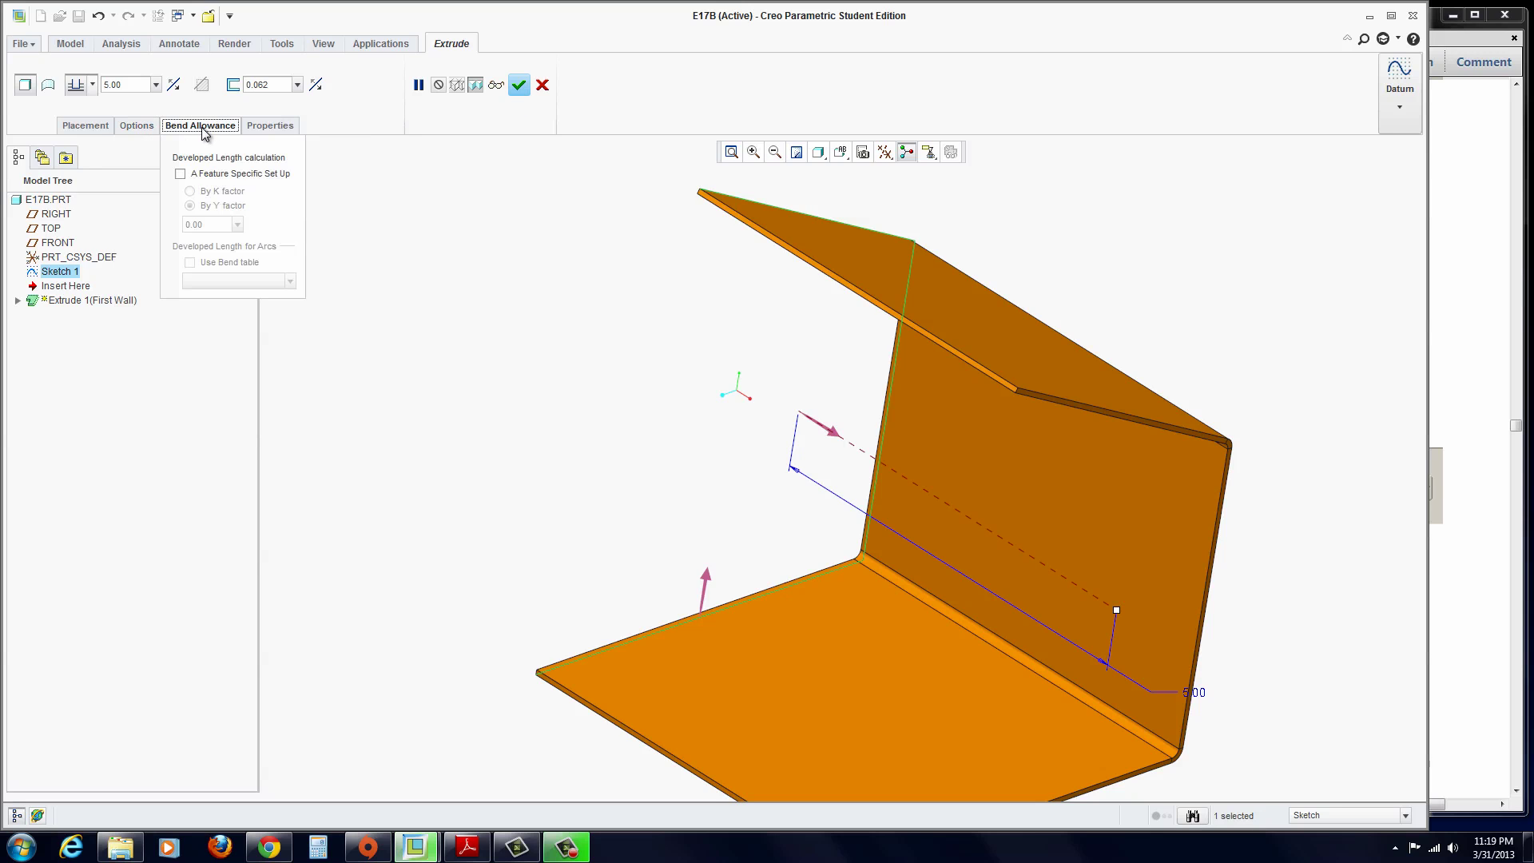
click(181, 175)
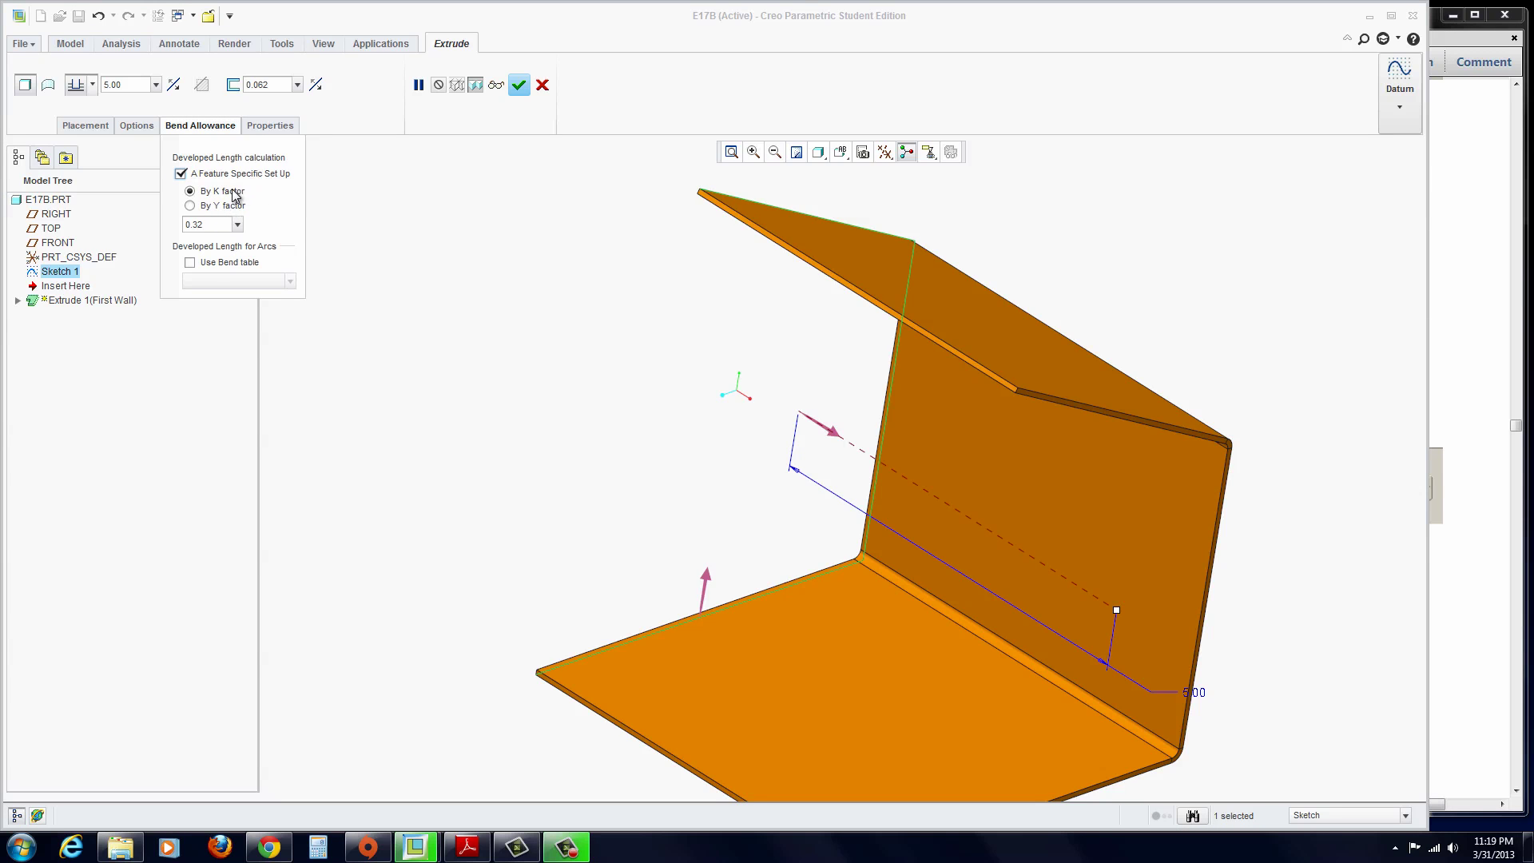
click(519, 87)
scroll(553, 320, down, 2)
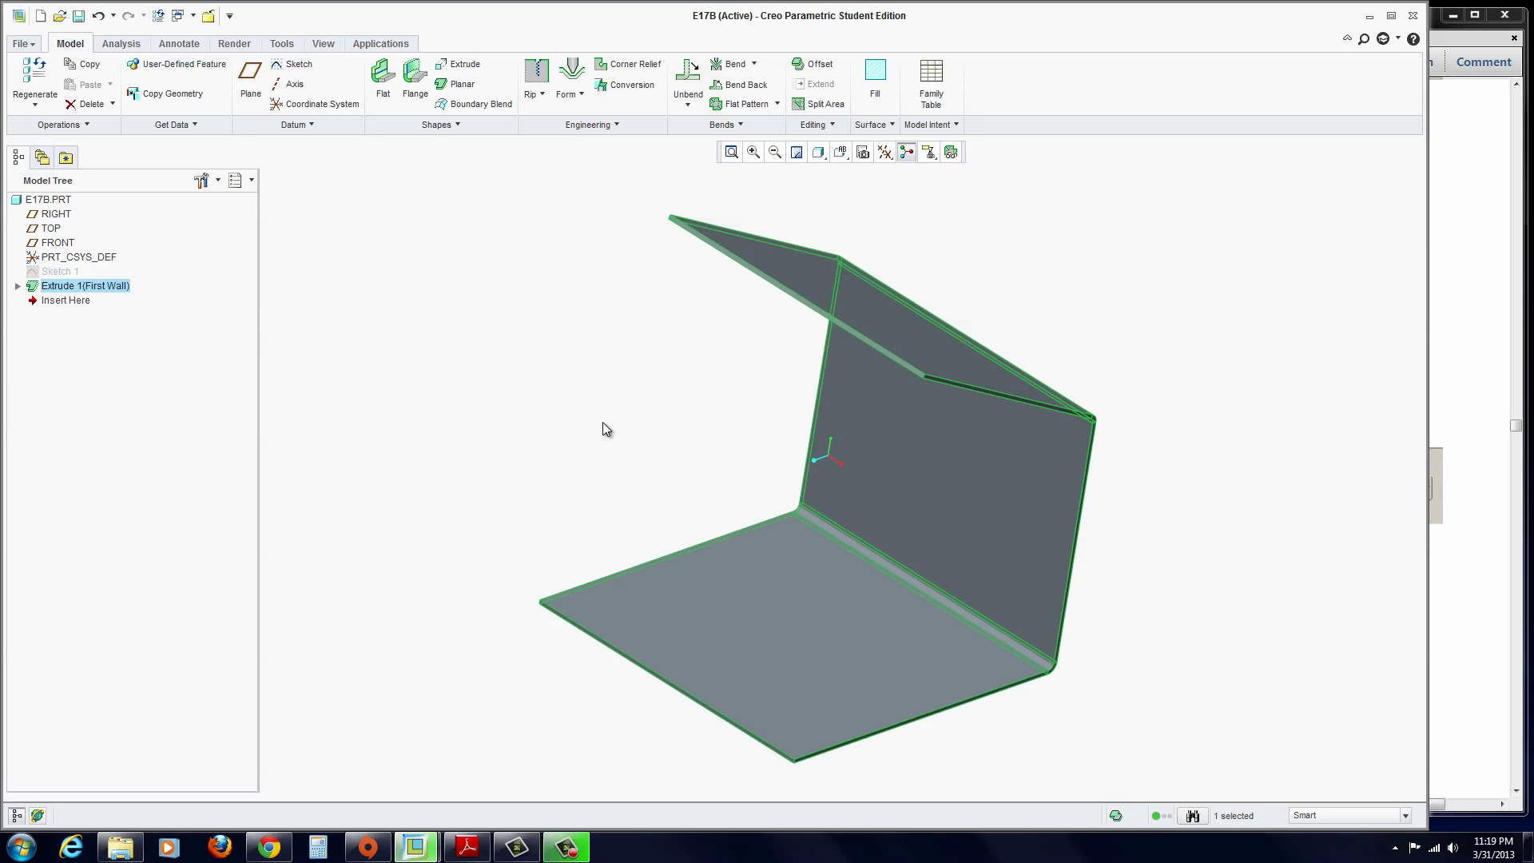
click(588, 411)
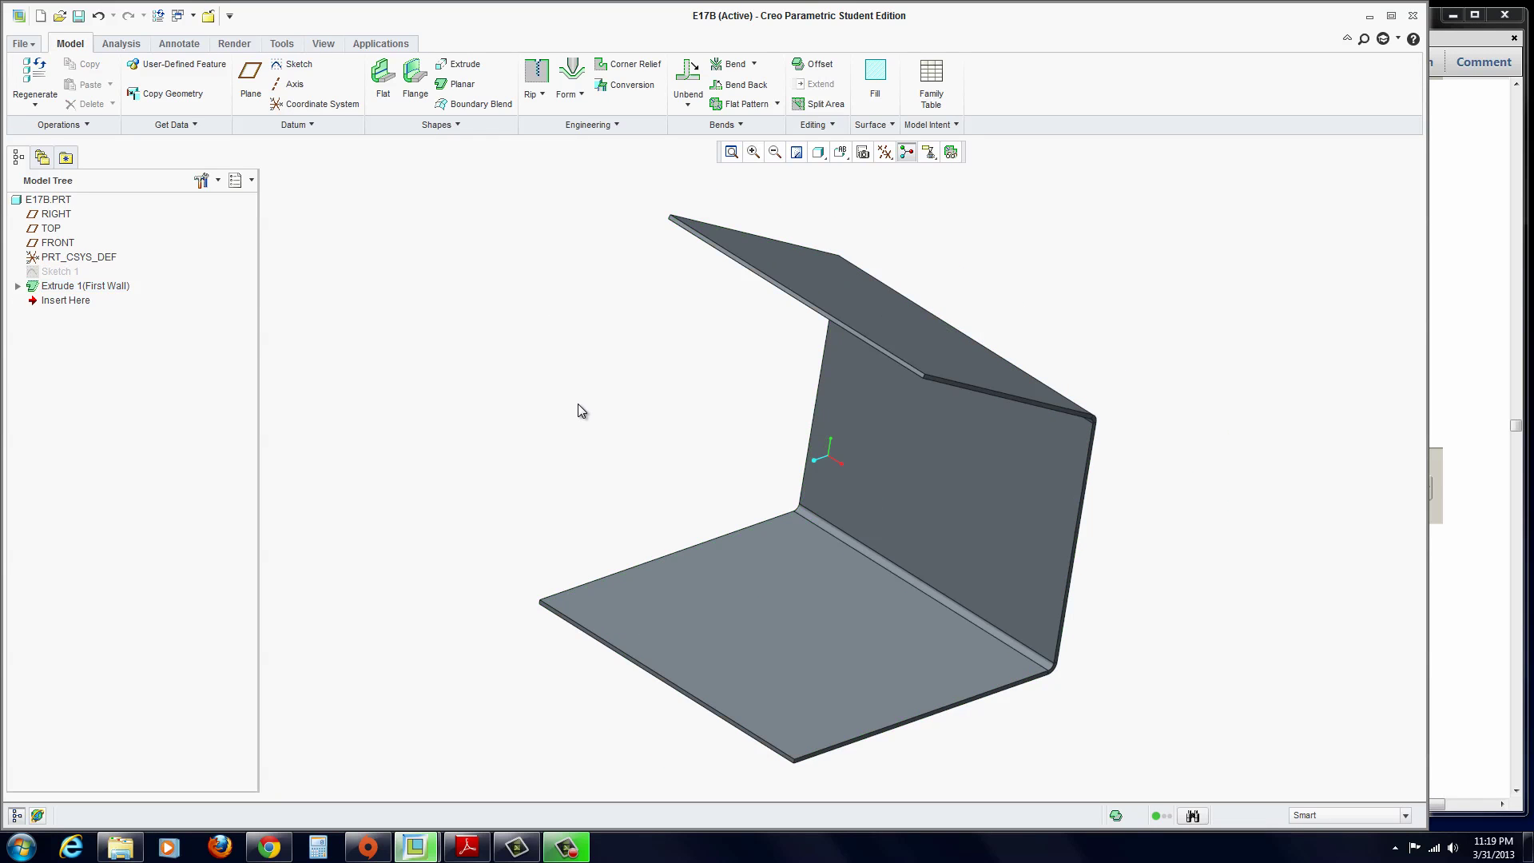
- Place an I flange on the base wall's open side edge and flip it so it points upward
click(421, 86)
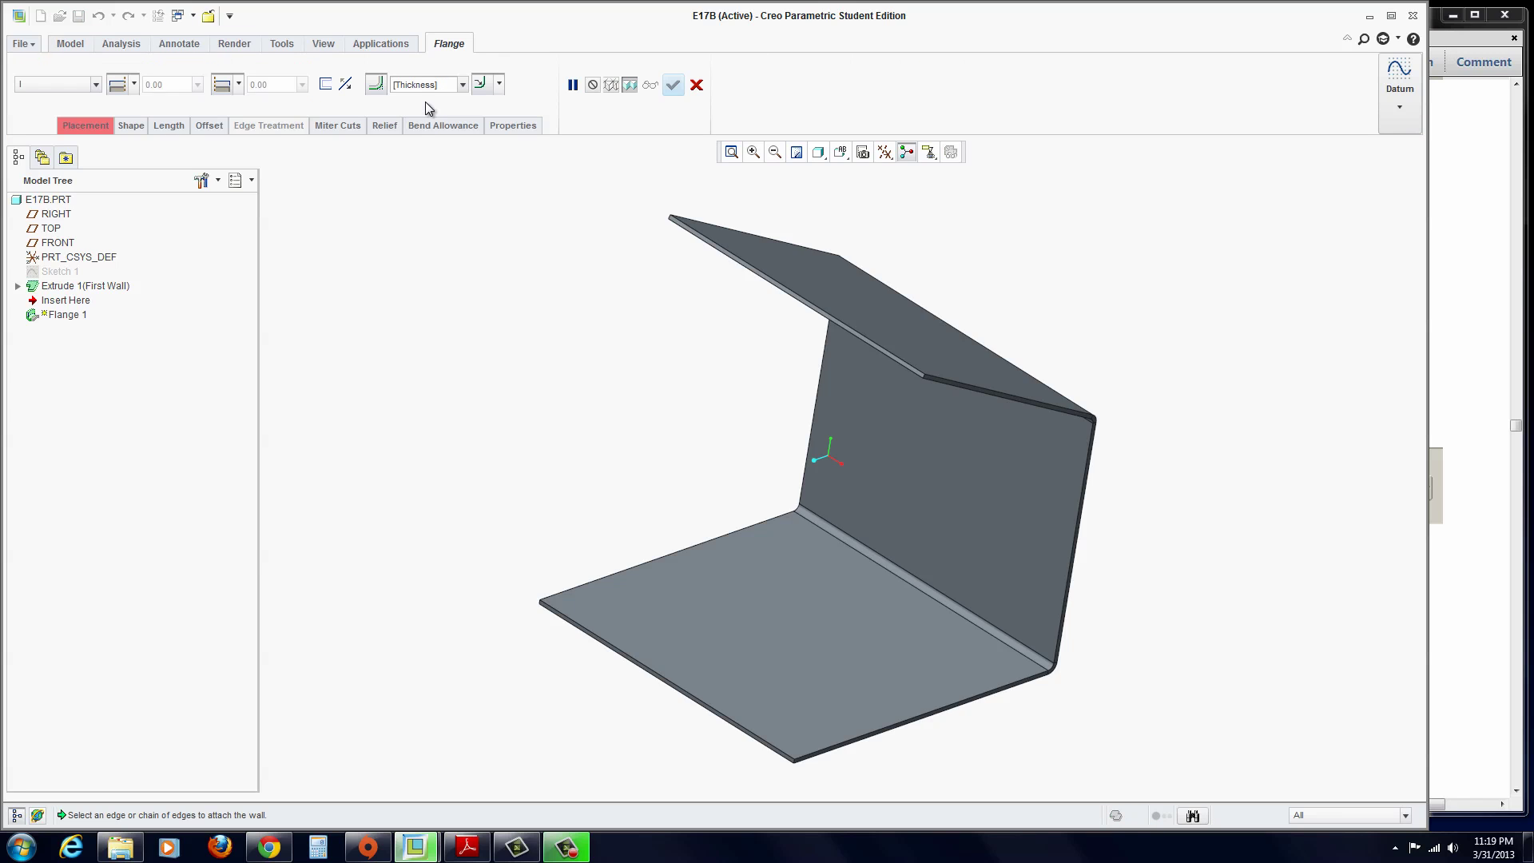
click(933, 714)
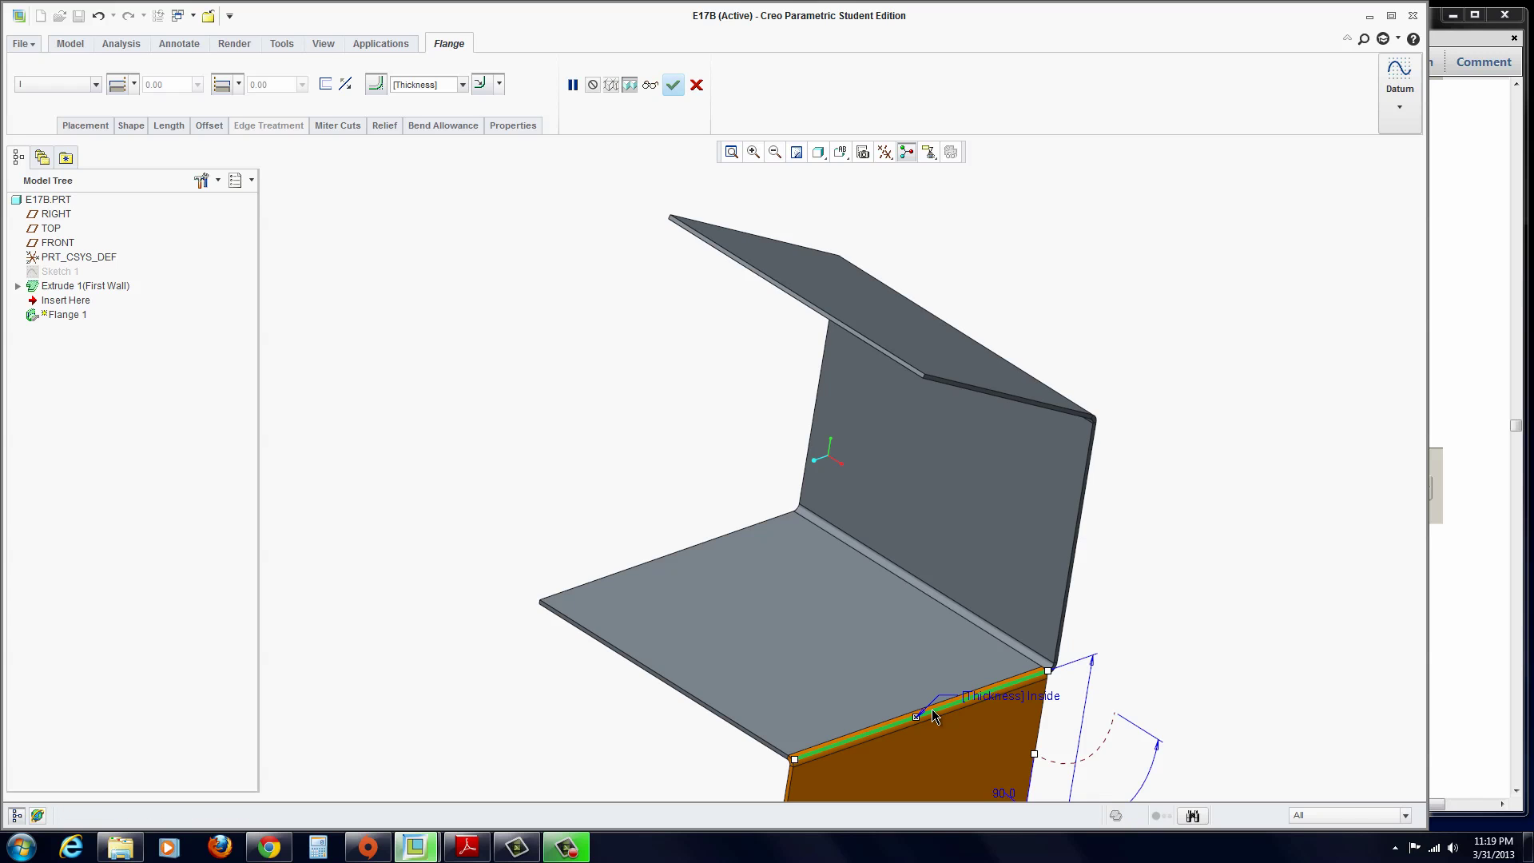
scroll(939, 679, down, 4)
scroll(989, 791, up, 2)
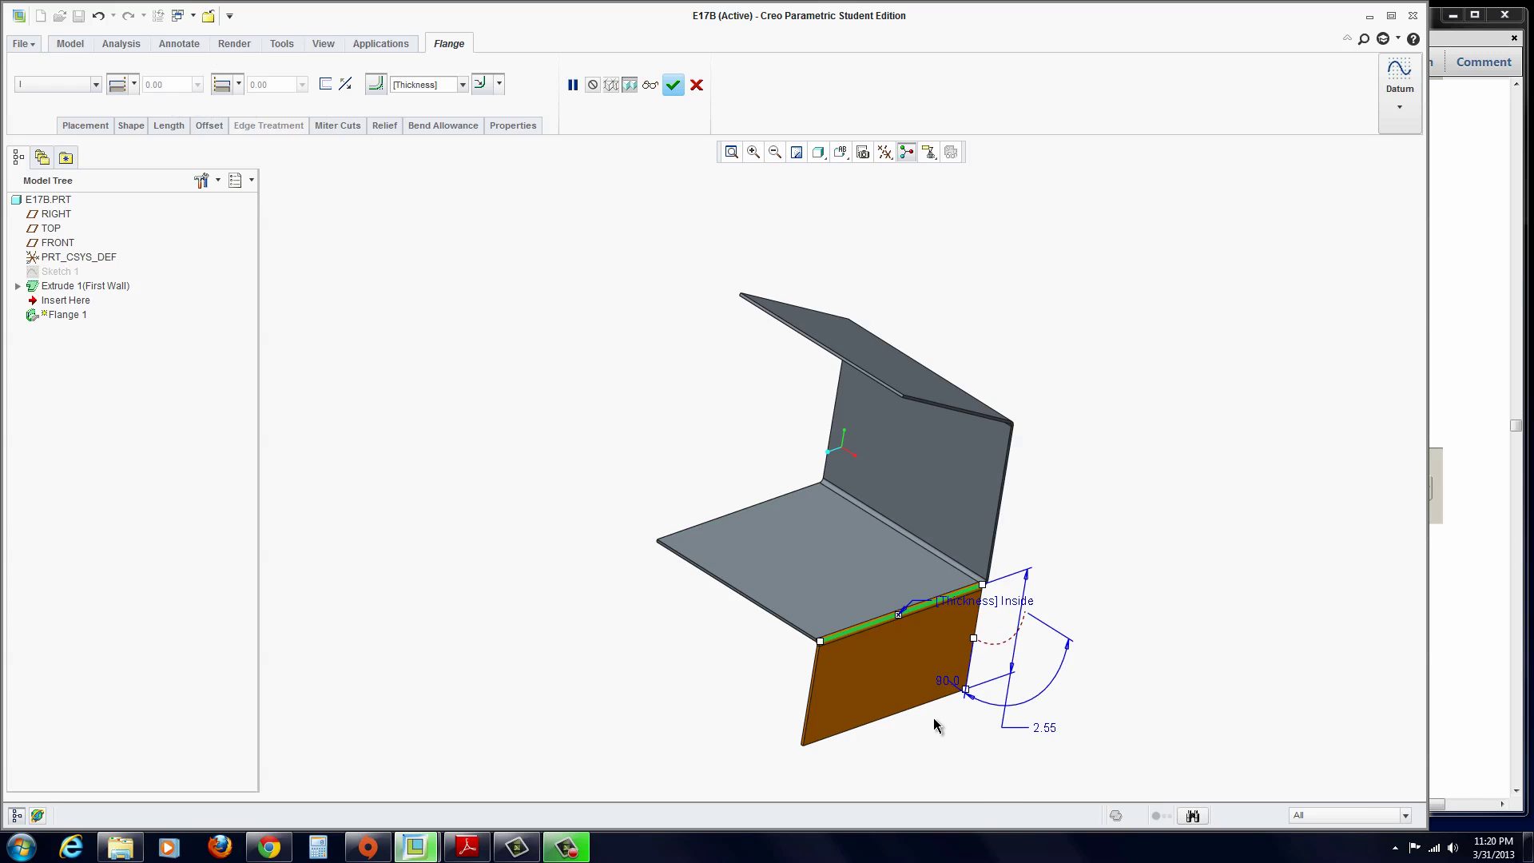
scroll(983, 683, up, 2)
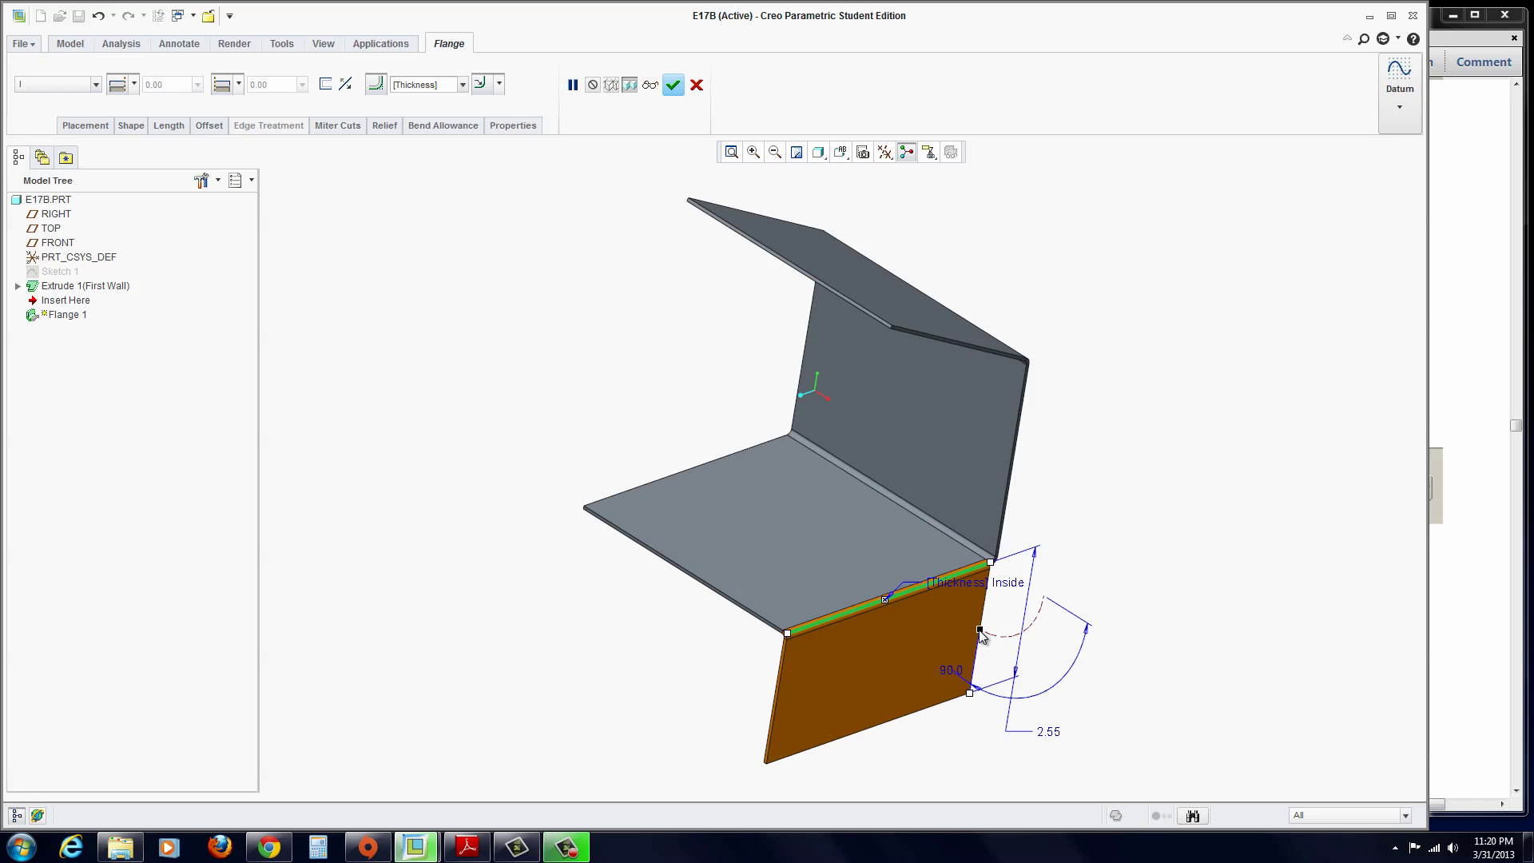
drag(981, 631, 1000, 538)
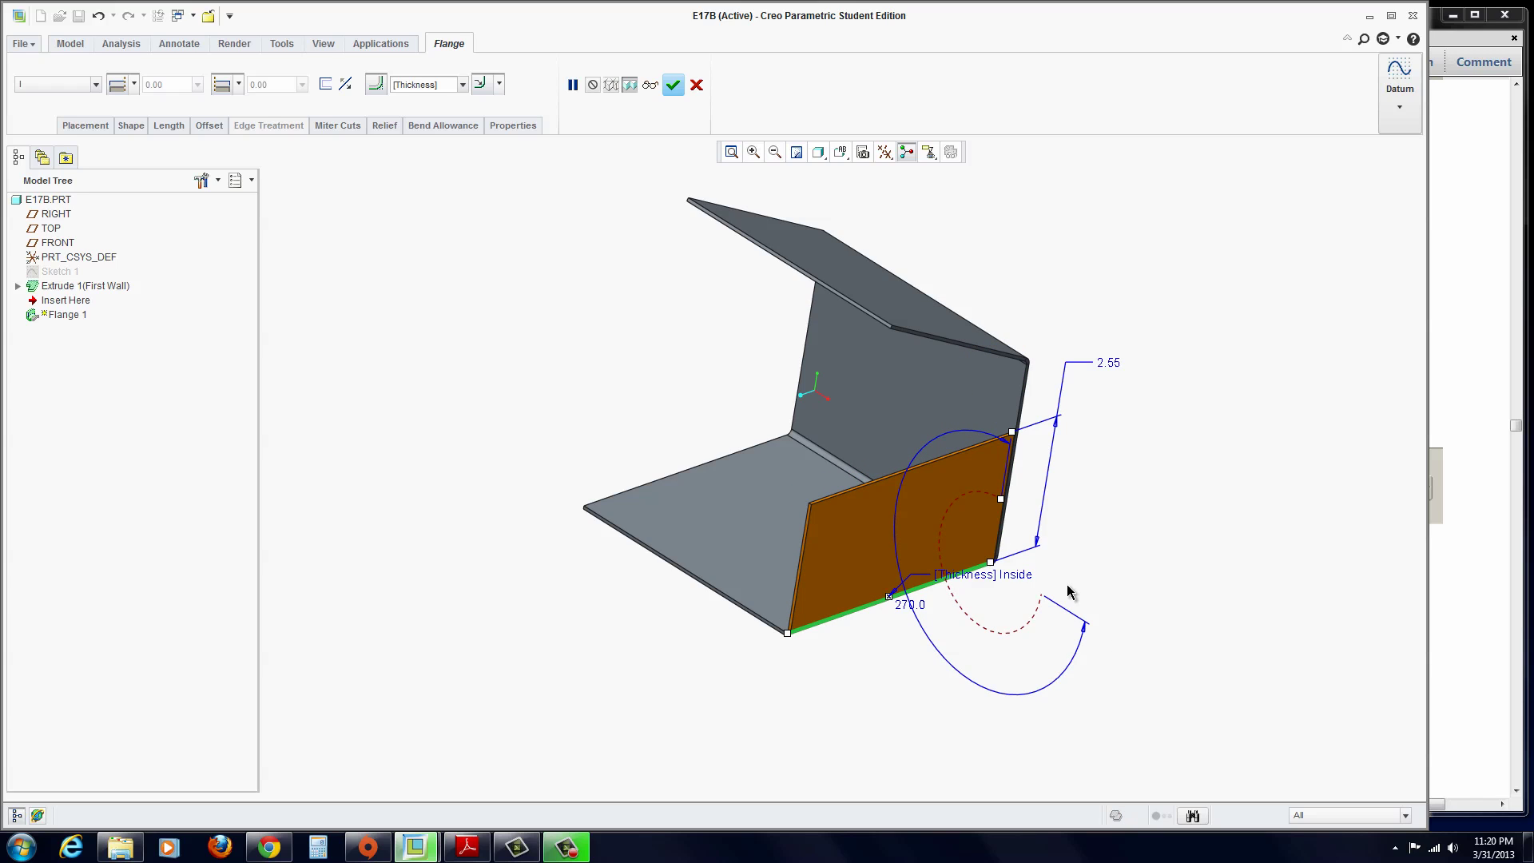
- Set the flange's length to 1 and complete the feature
double_click(1109, 365)
text(1)
key(Return)
middle_click(1090, 380)
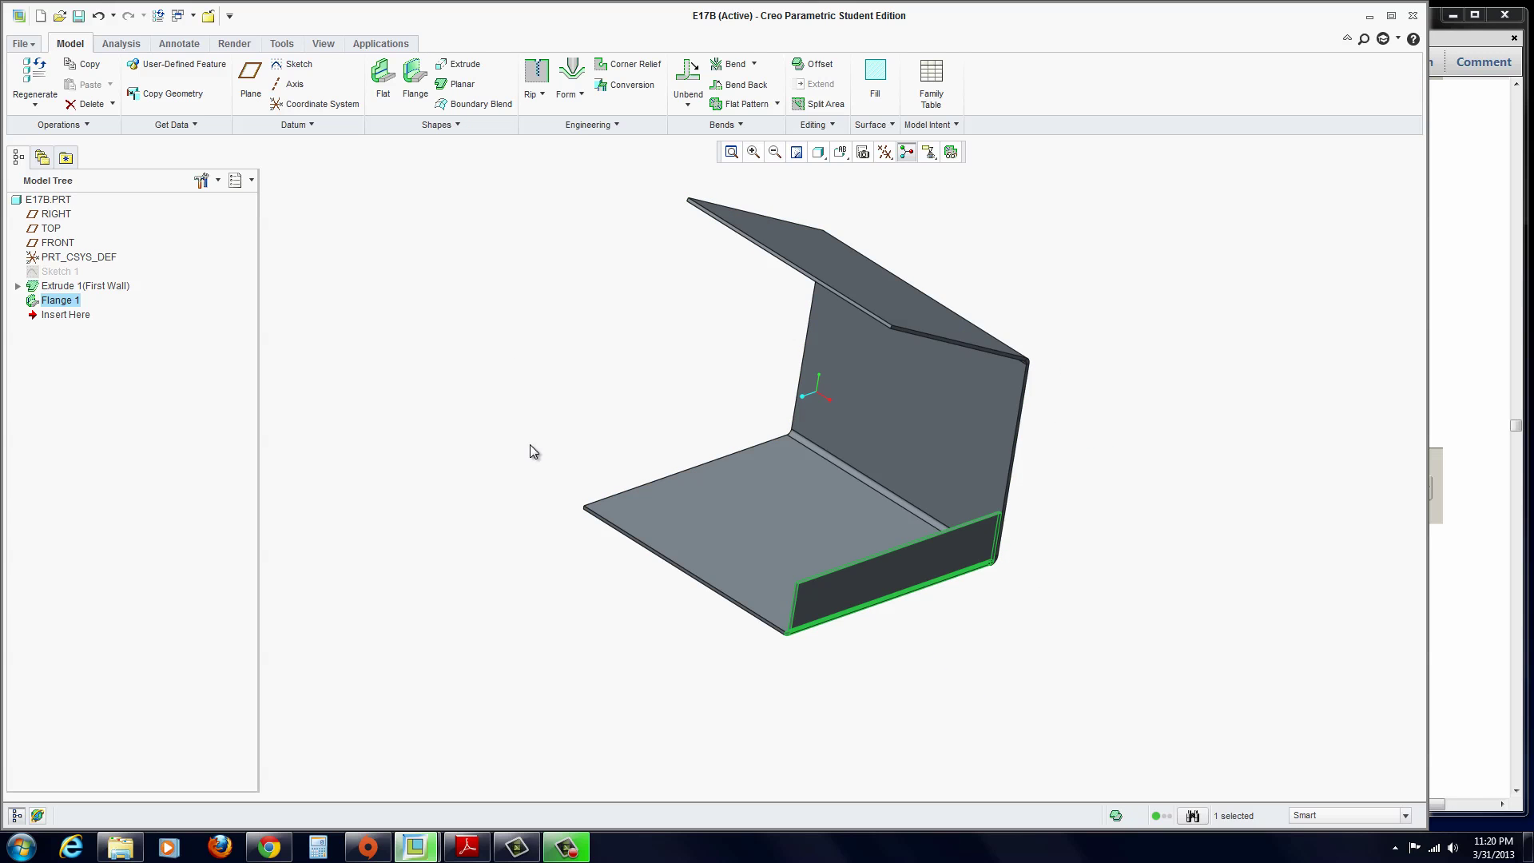
- Redefine the flange and offset its front end inward along the edge by -1.5
right_click(46, 307)
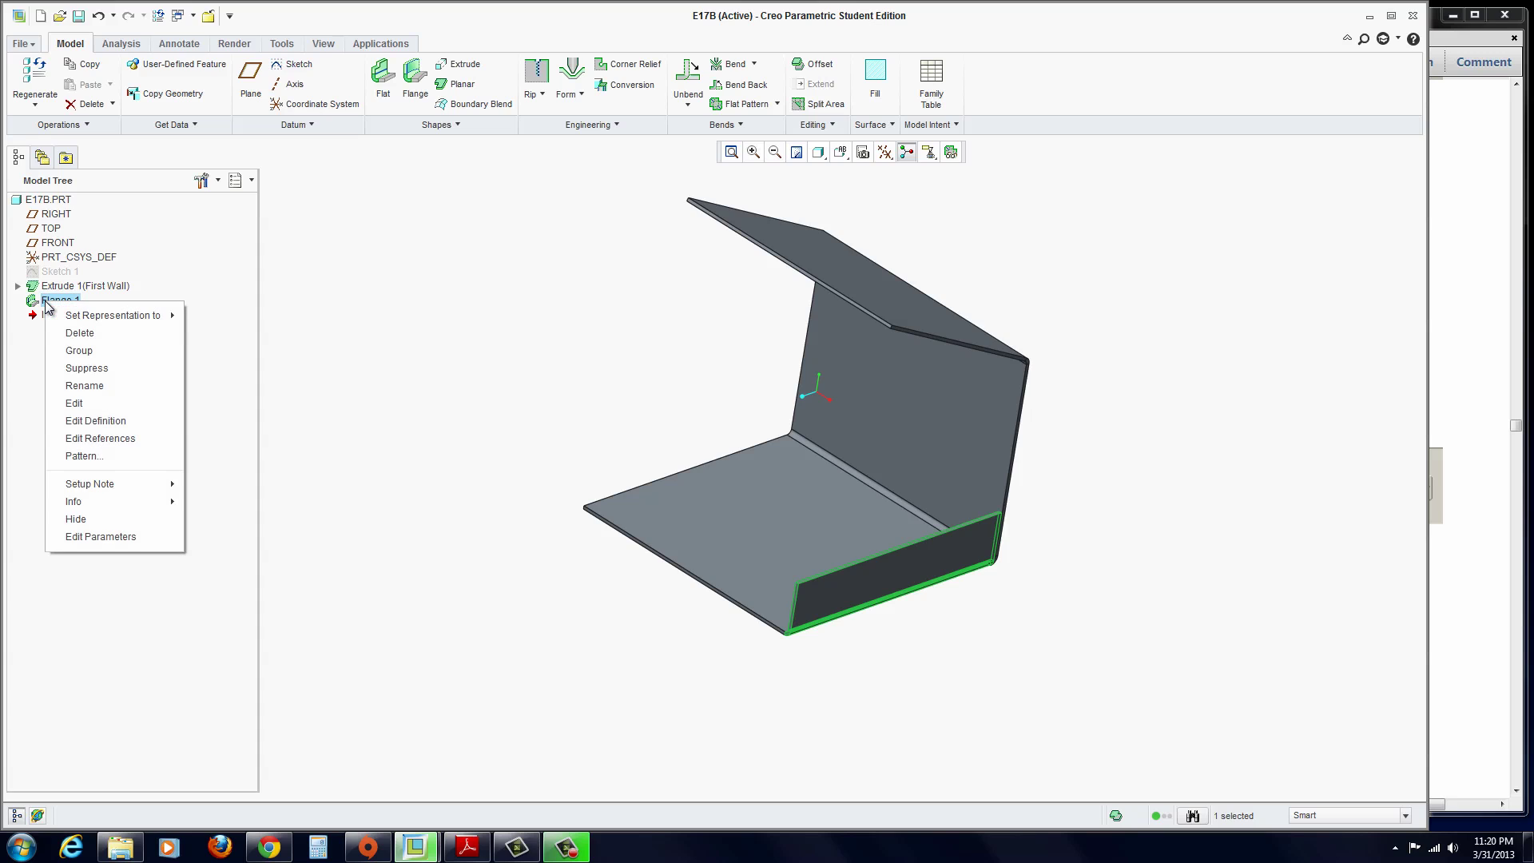
click(81, 421)
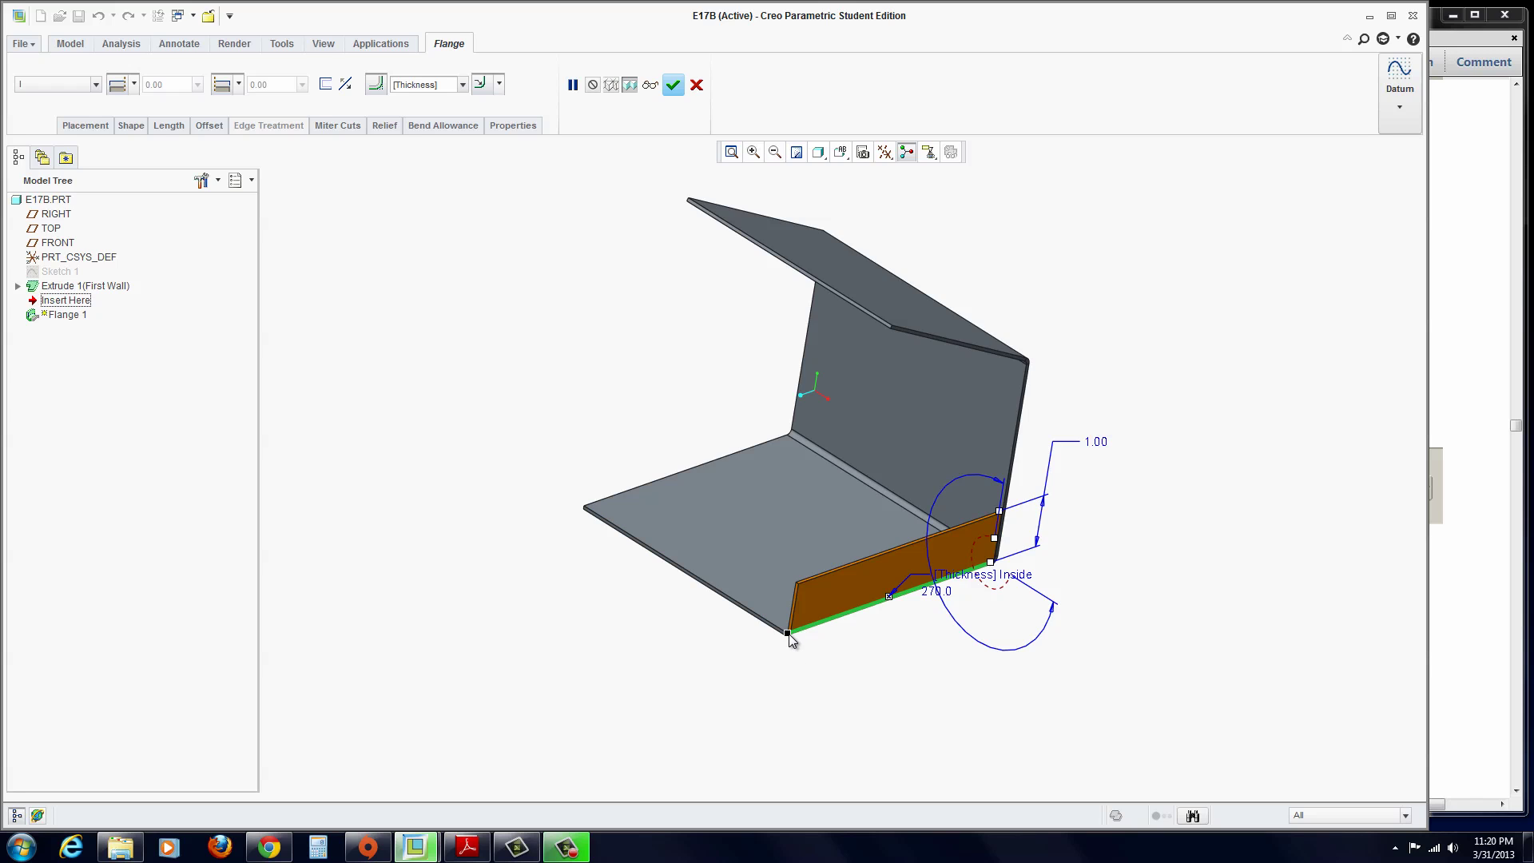
drag(808, 631, 859, 609)
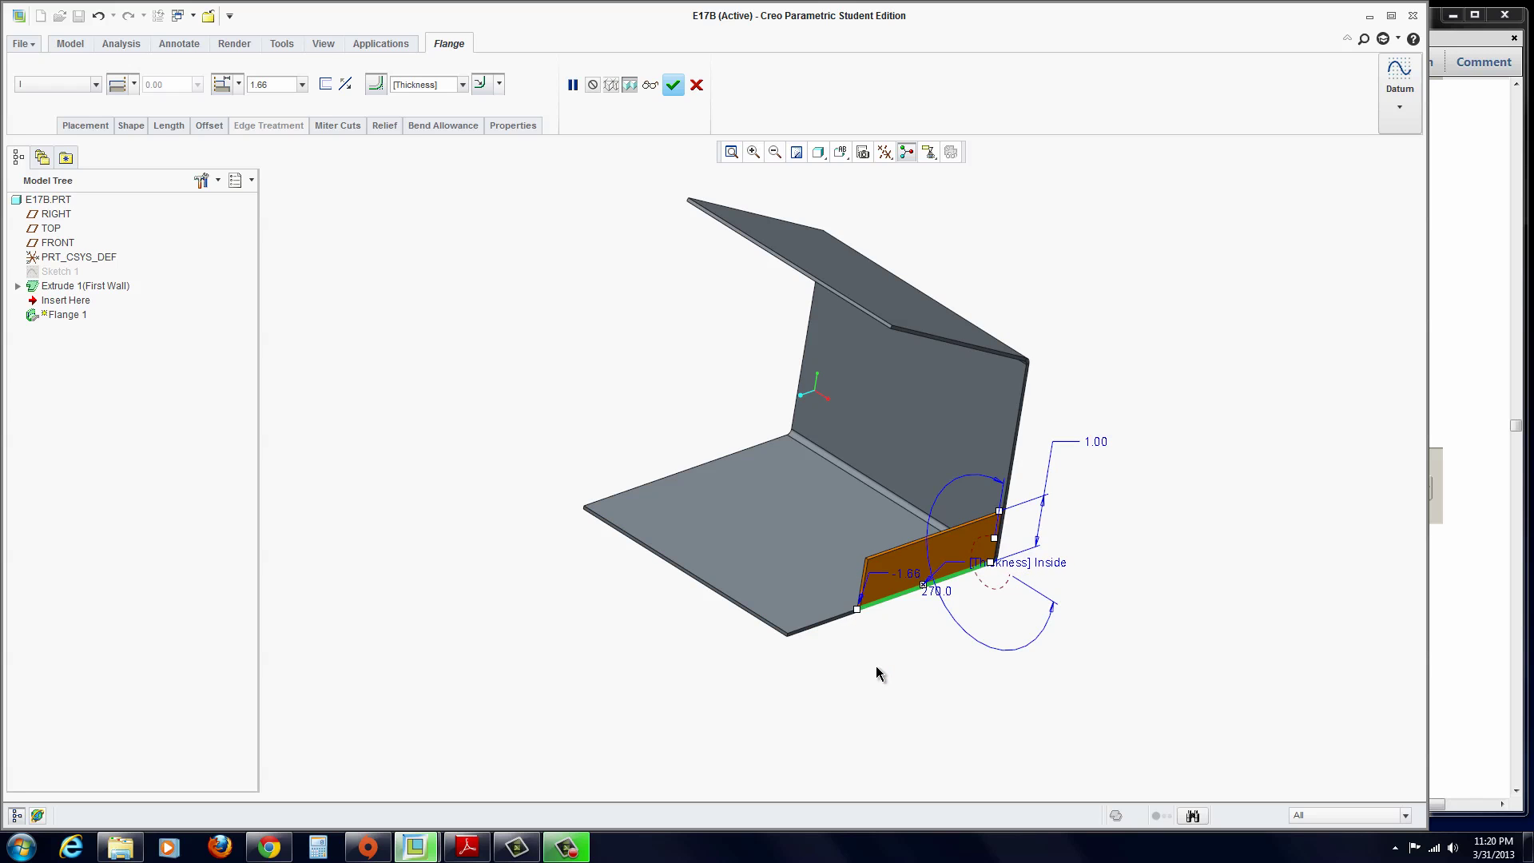
double_click(911, 575)
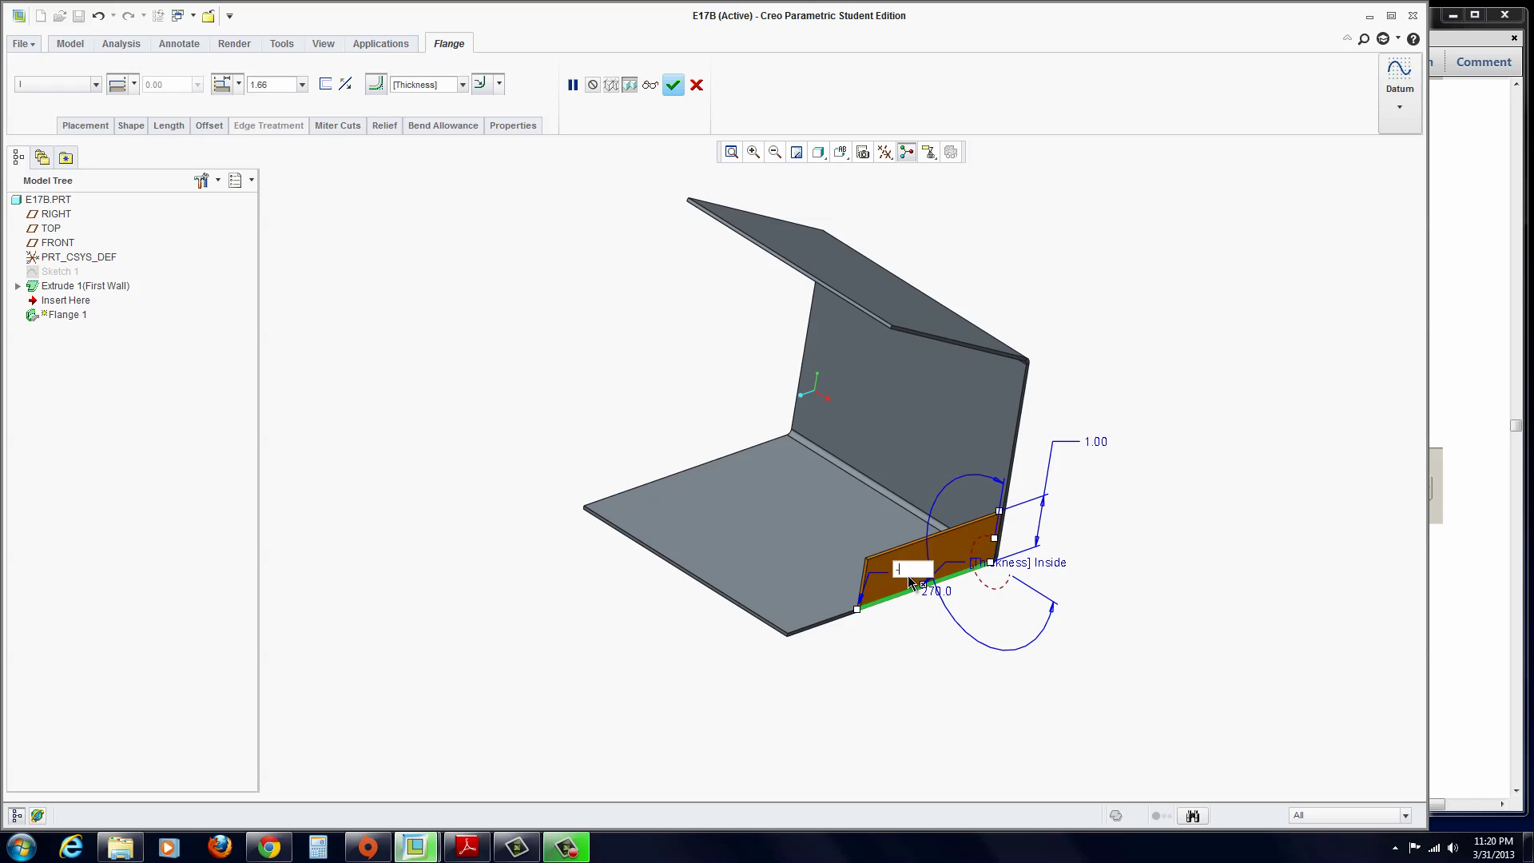
text(-1.5)
key(Return)
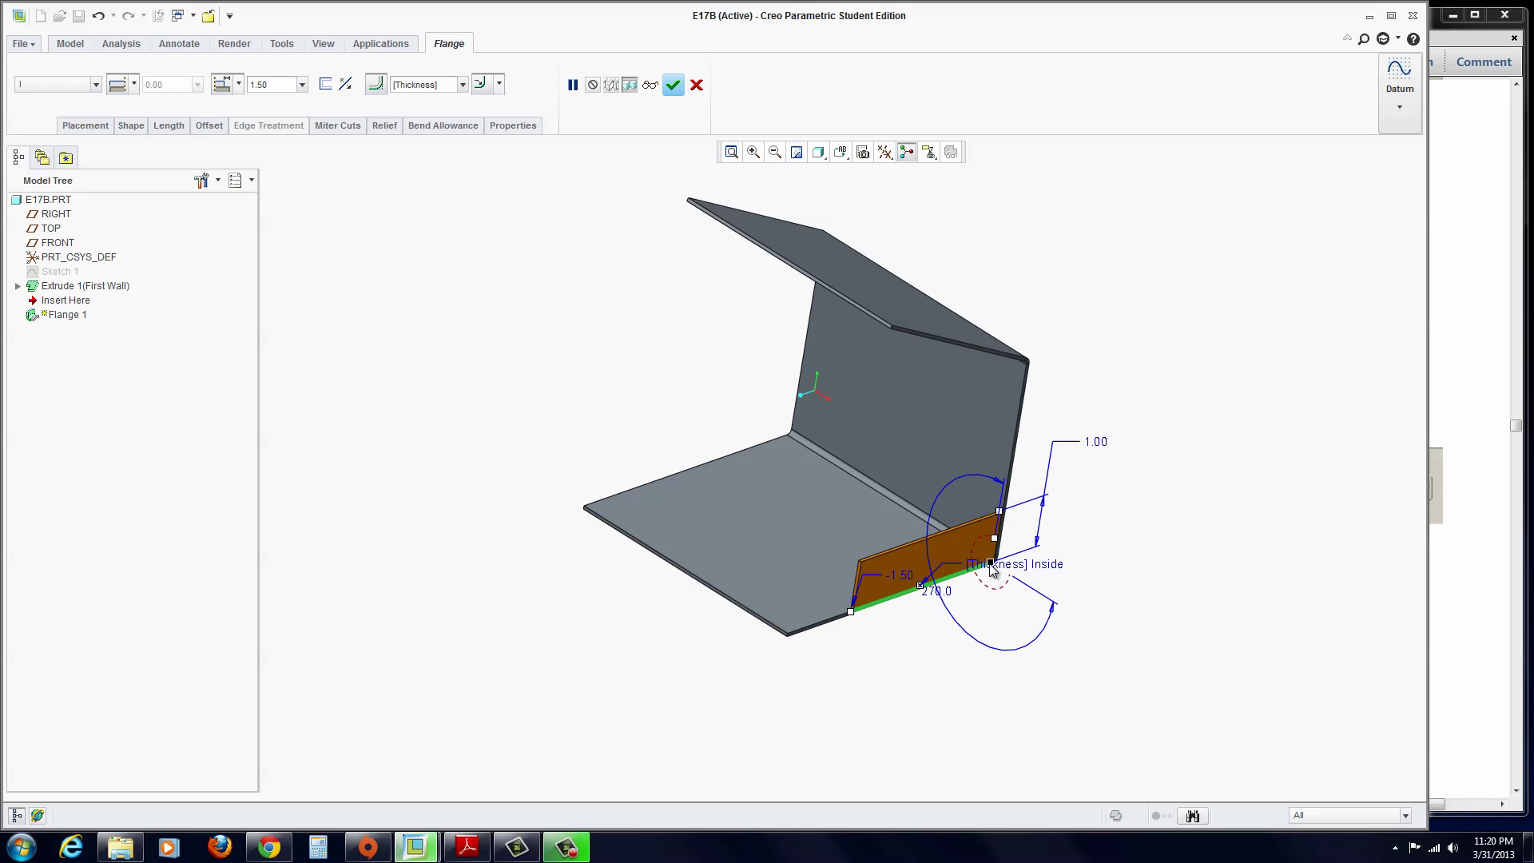
- Offset the flange's other end, nearest the upright wall, inward by -1.5
drag(992, 565, 956, 582)
double_click(1002, 541)
text(-1.5)
key(Return)
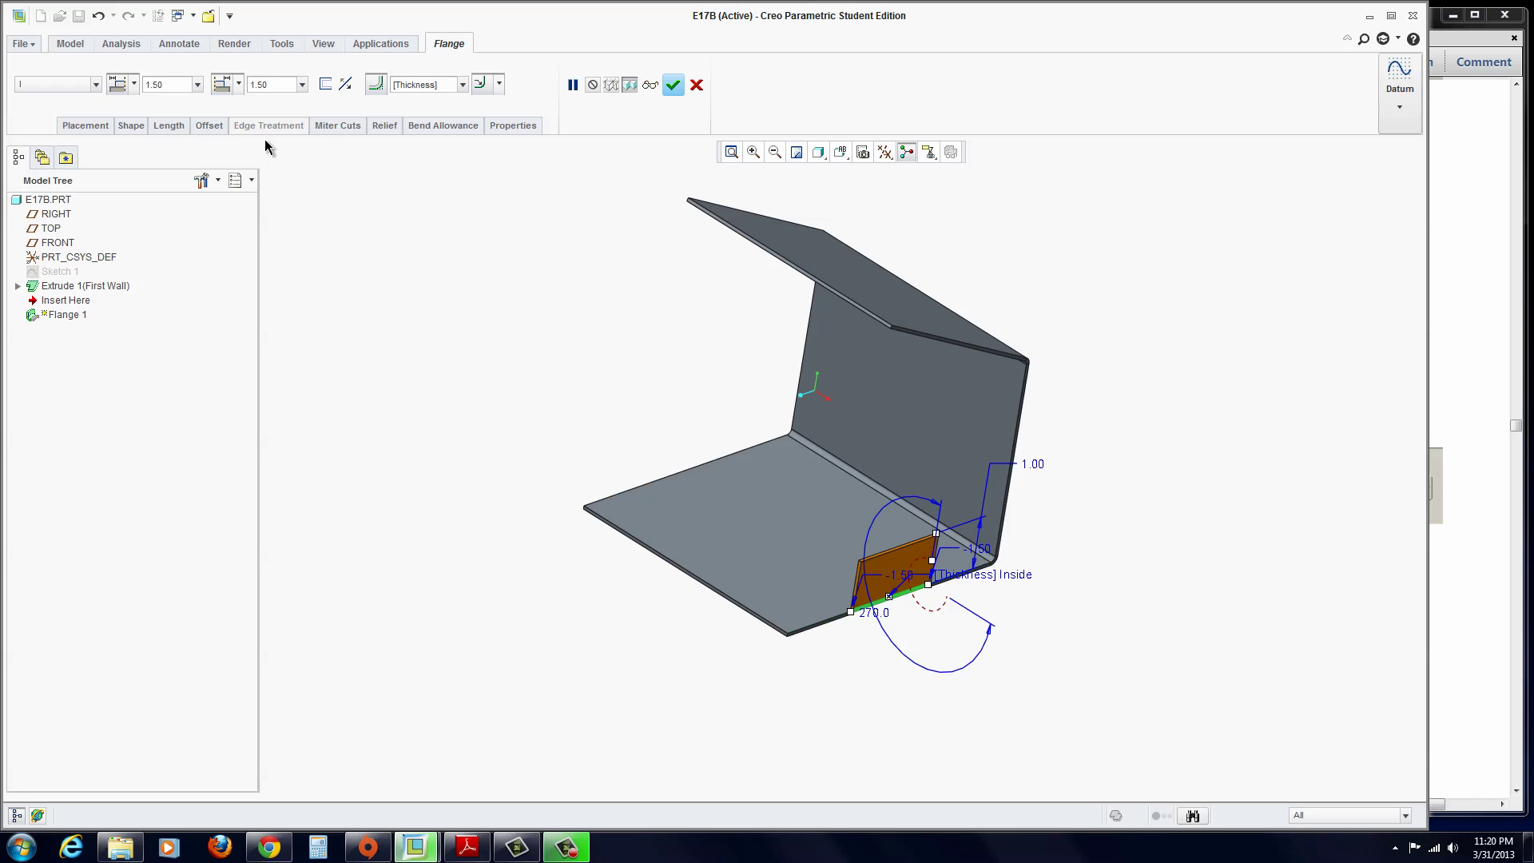
- Open the flange's relief settings and inspect the bend relief where the flange's front end meets the base wall
click(385, 126)
scroll(947, 638, down, 5)
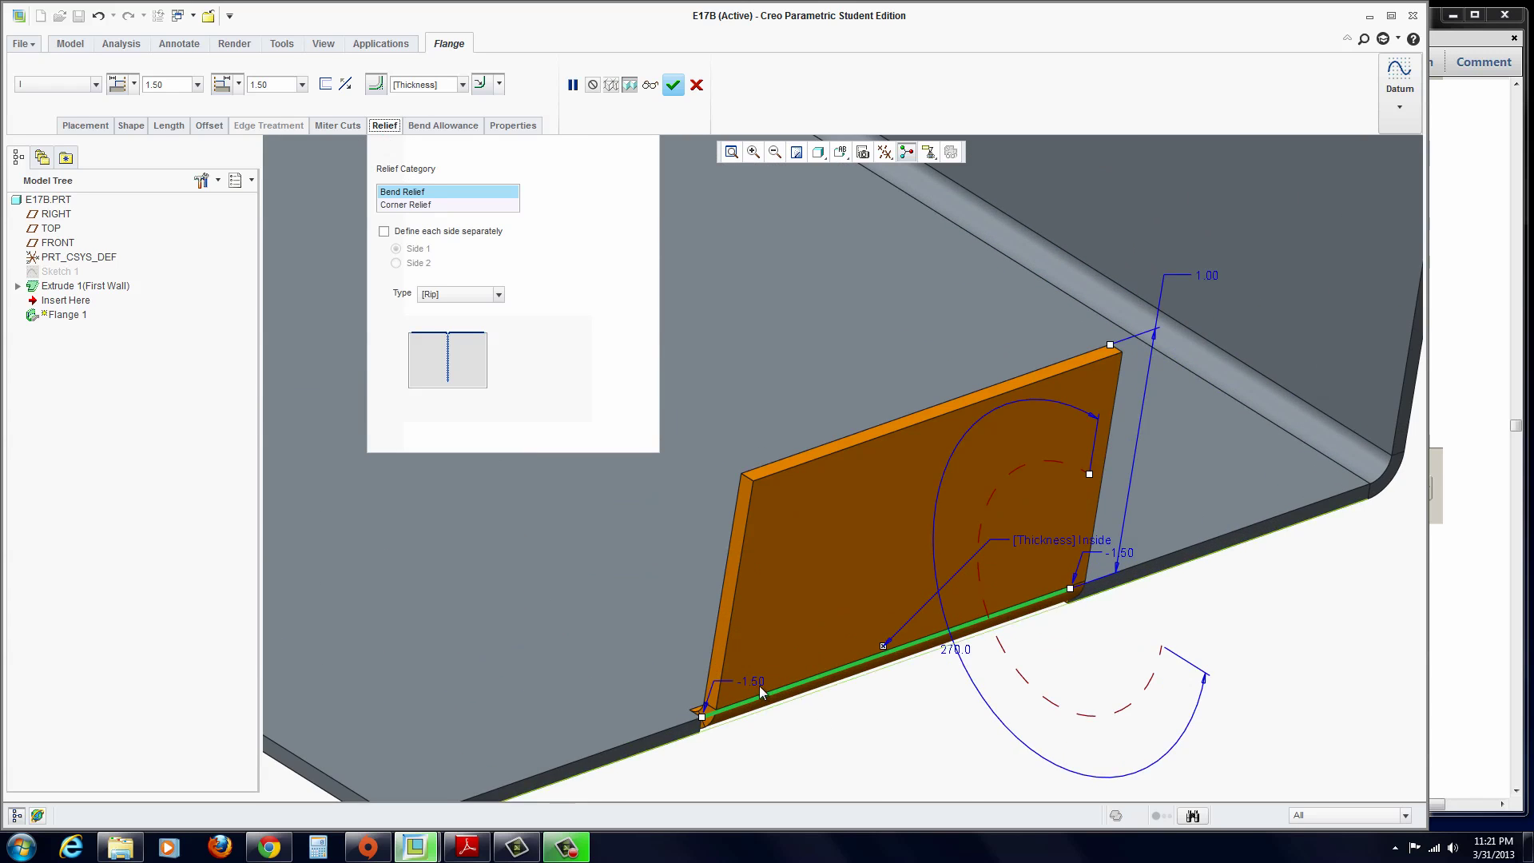
scroll(751, 693, down, 4)
scroll(706, 710, up, 3)
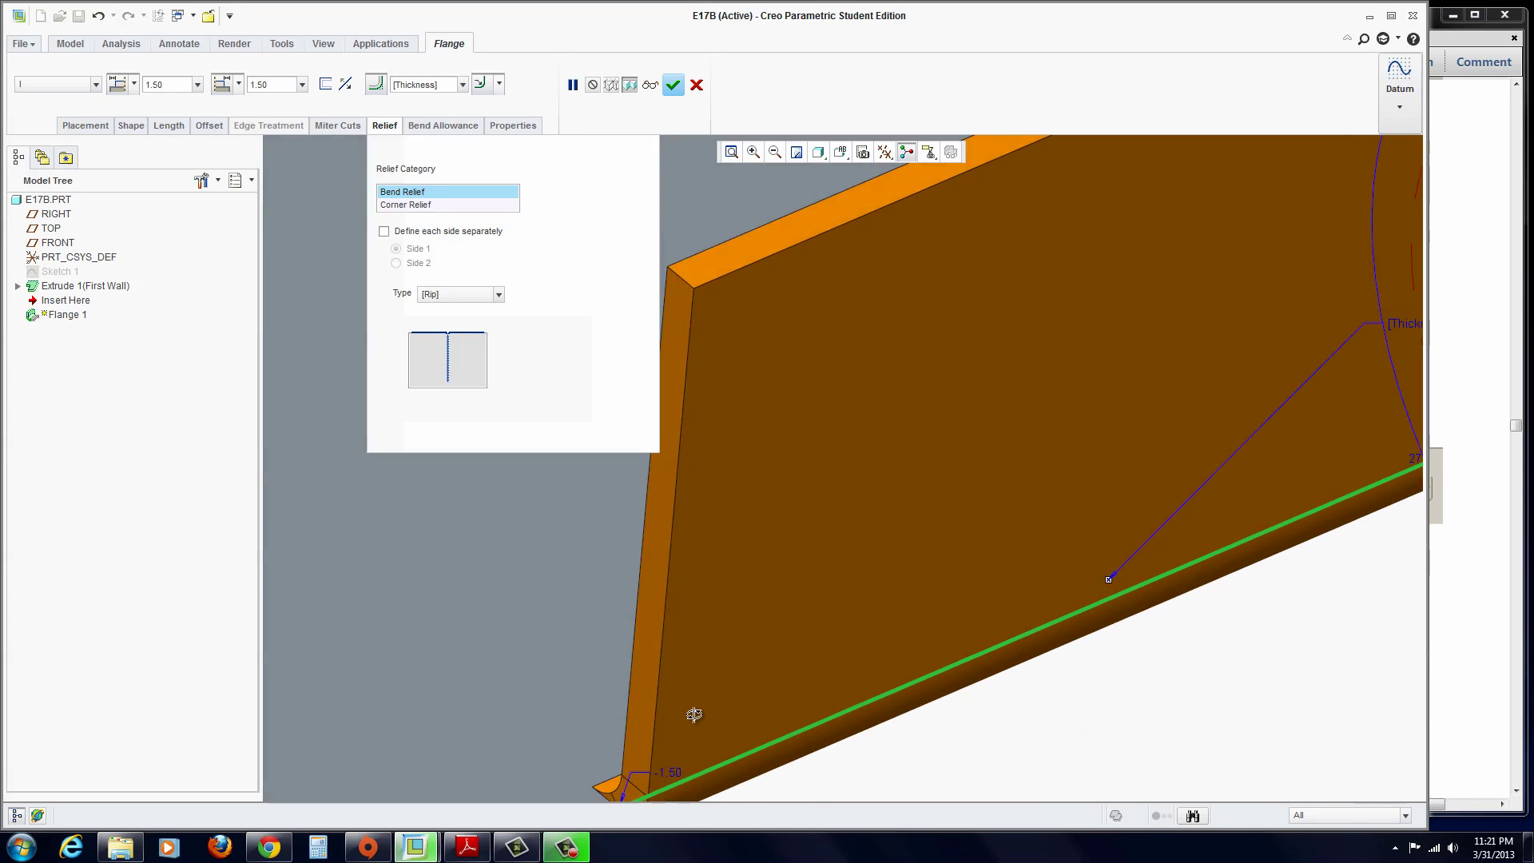
scroll(695, 712, down, 3)
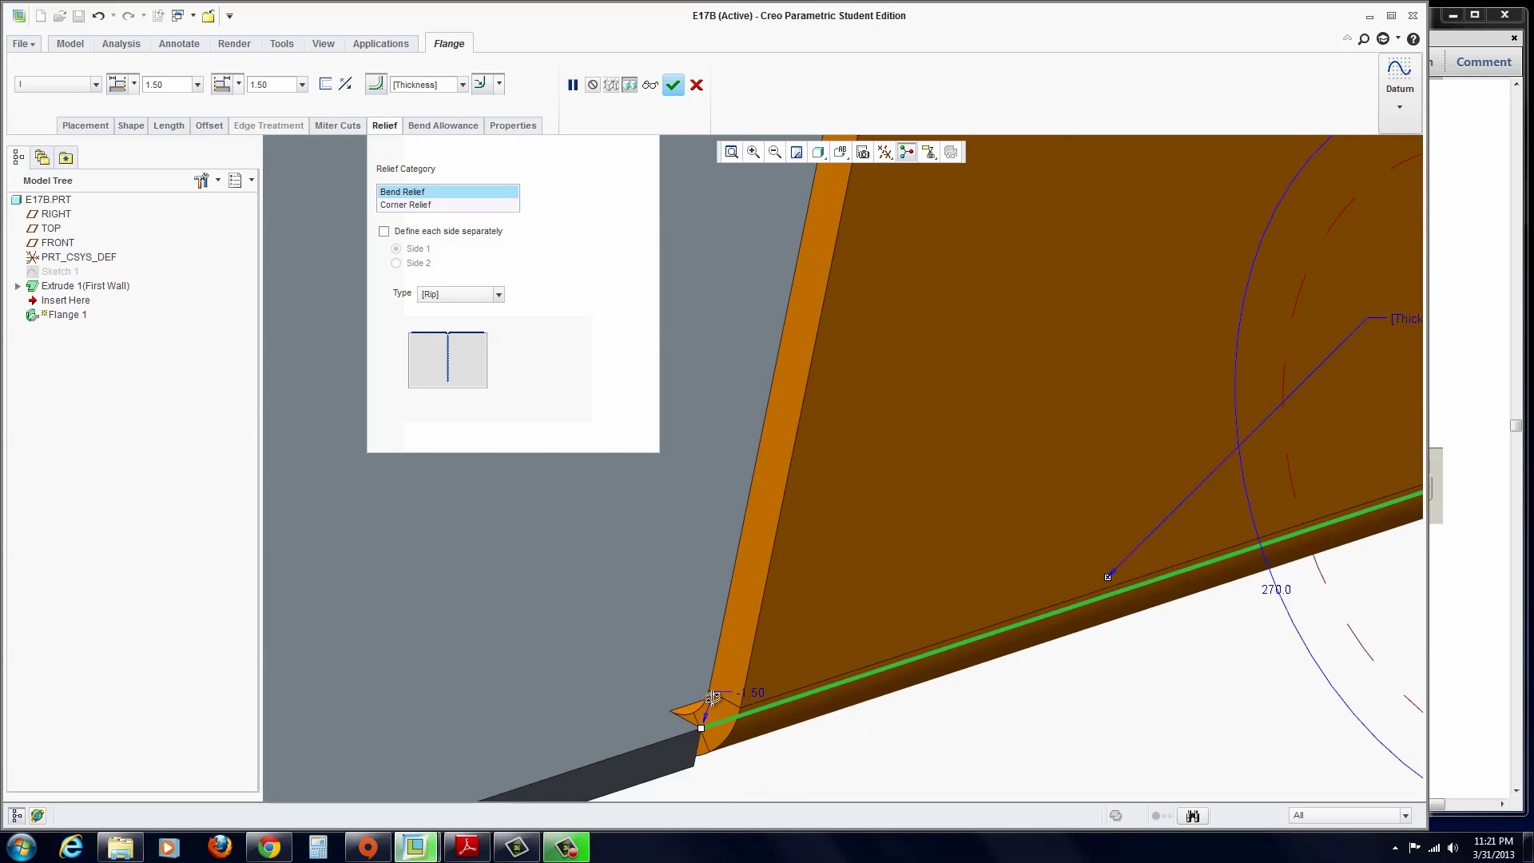
- Try the Rectangular bend relief type on the flange and inspect its shape at the front end
click(498, 297)
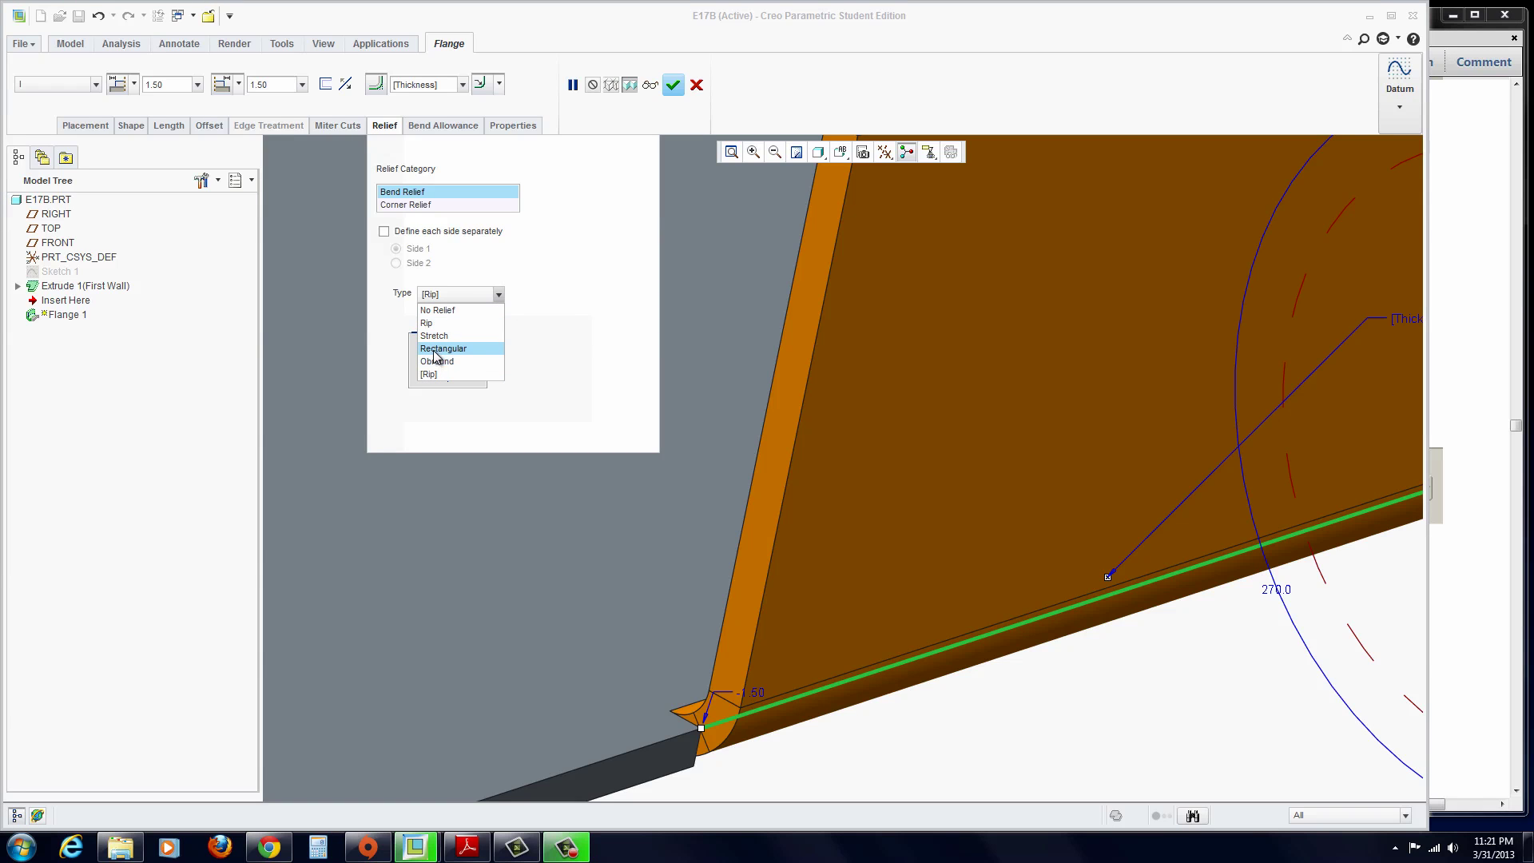
click(436, 349)
scroll(674, 760, down, 3)
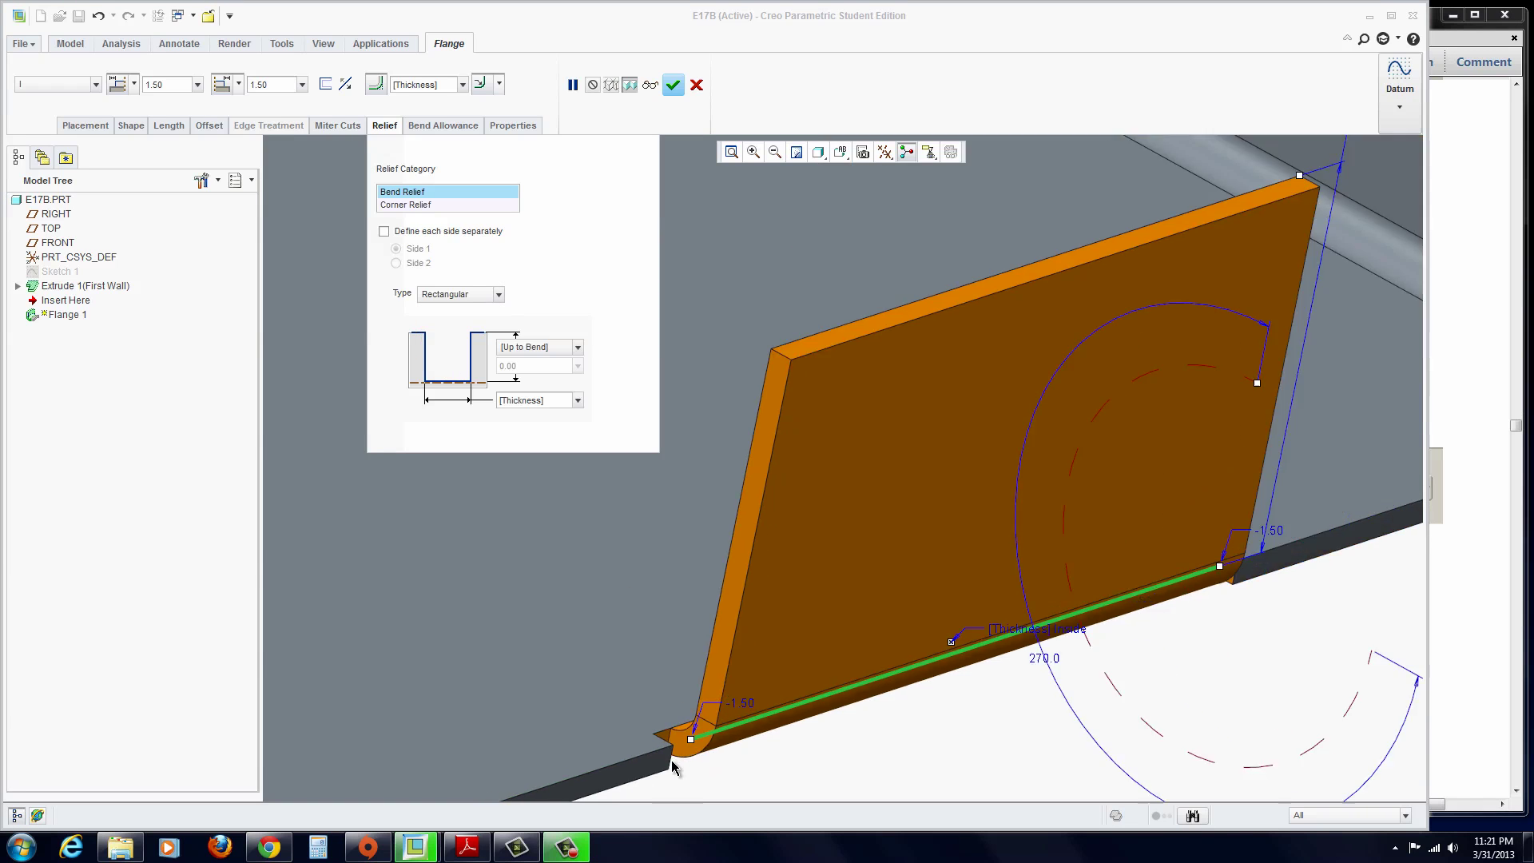
scroll(654, 773, up, 4)
scroll(754, 650, up, 3)
scroll(760, 650, down, 3)
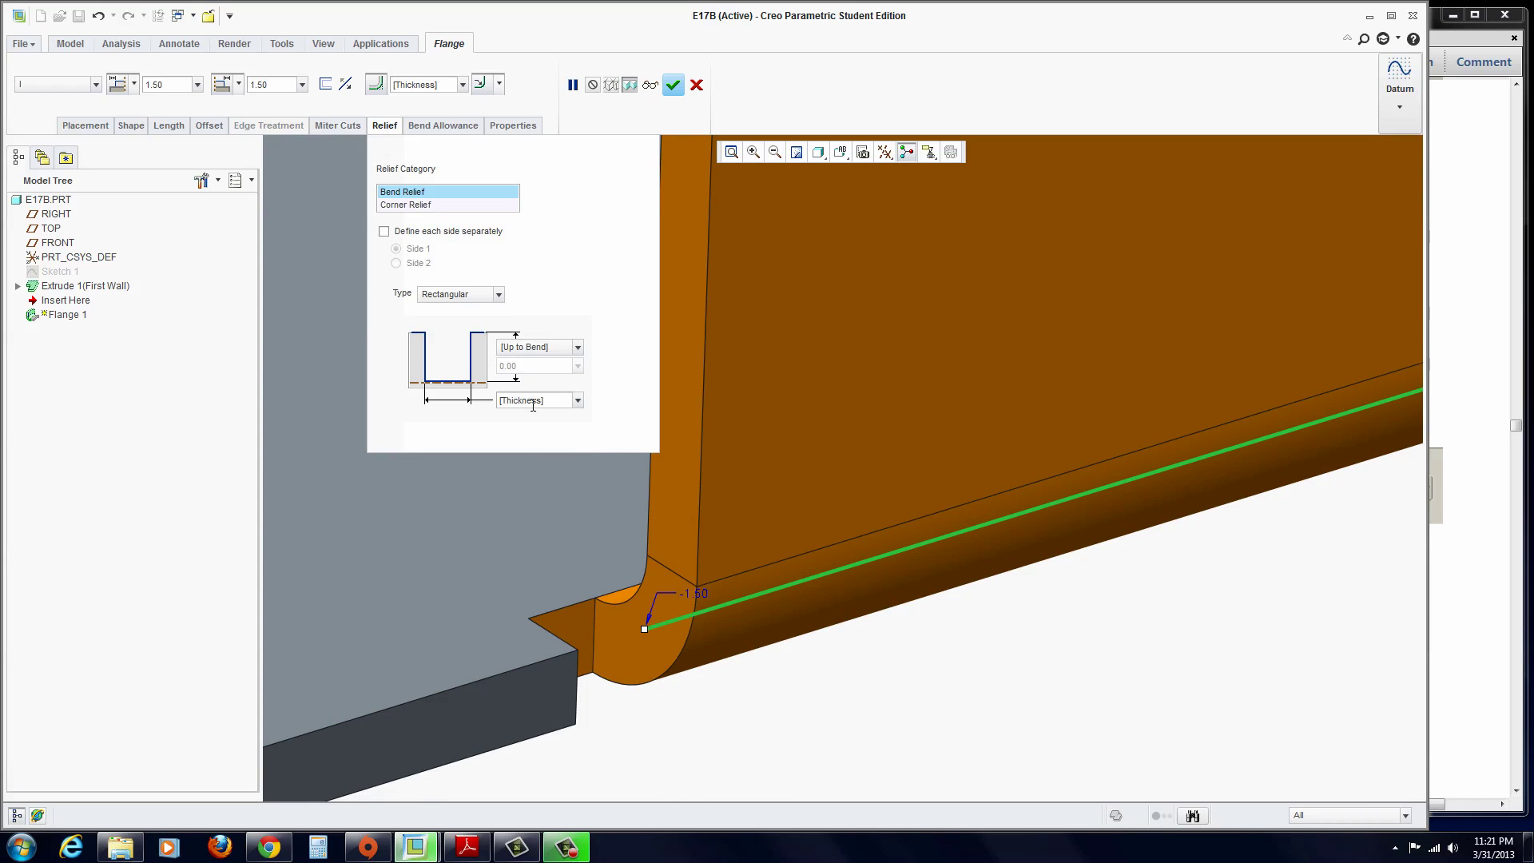
- Set the flange's bend relief to Obround with a Blind depth of 2.0 * Thickness, and complete the redefinition
click(499, 297)
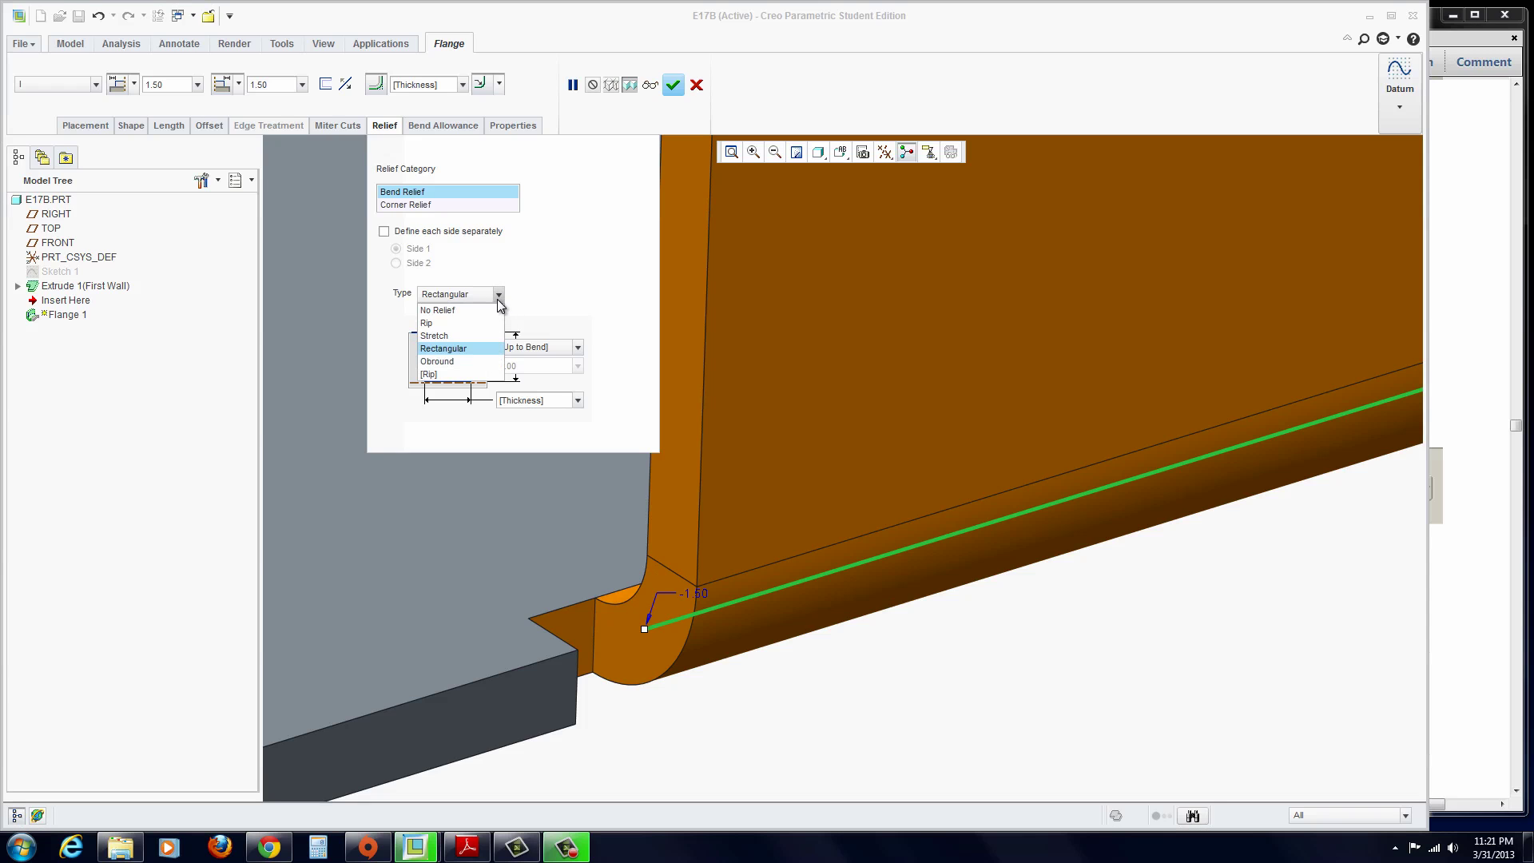
click(451, 363)
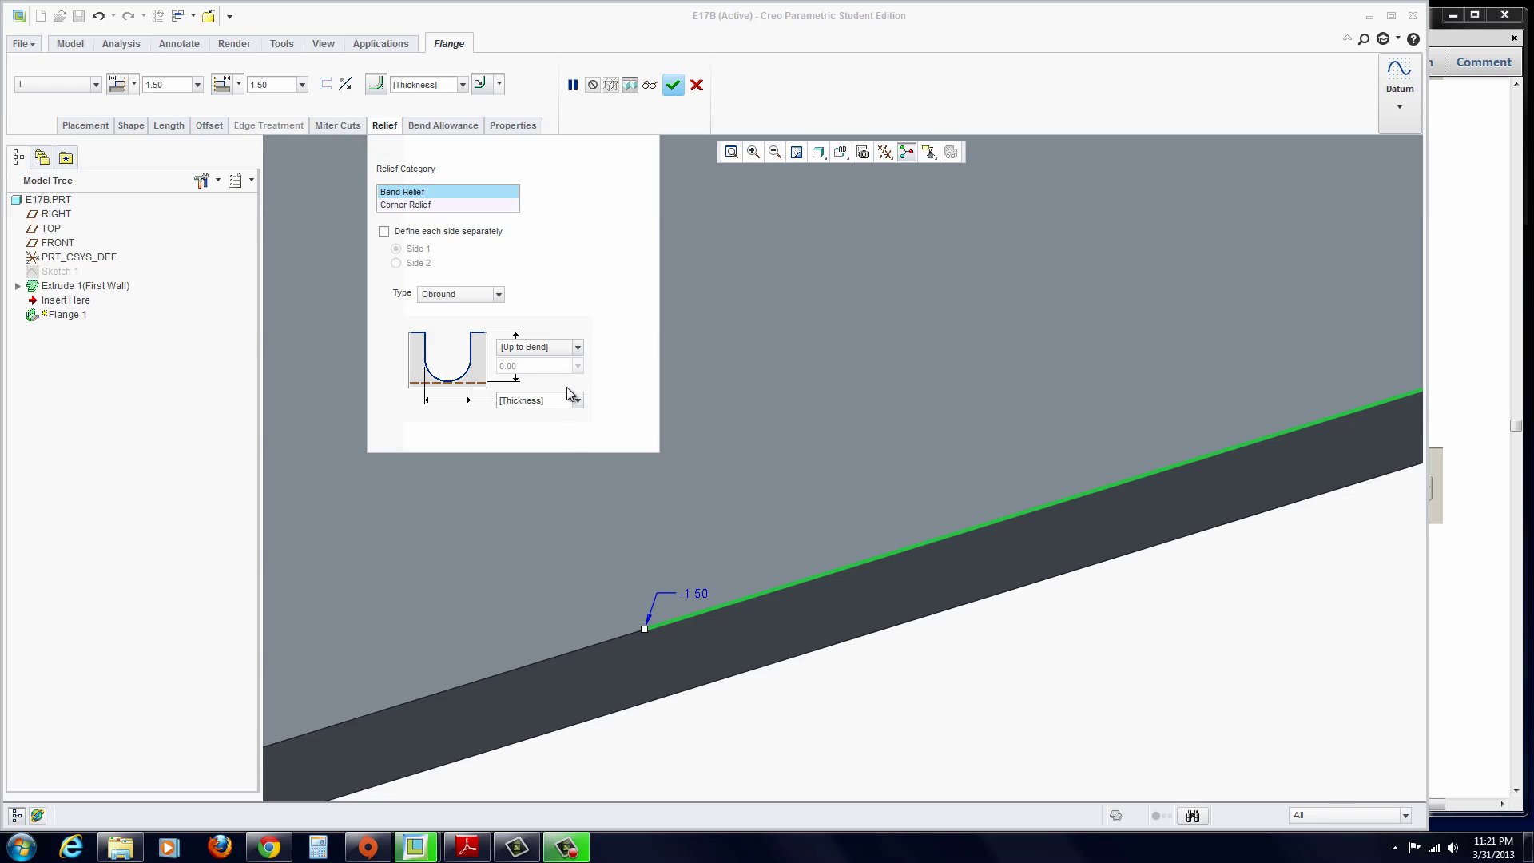
click(578, 347)
click(534, 364)
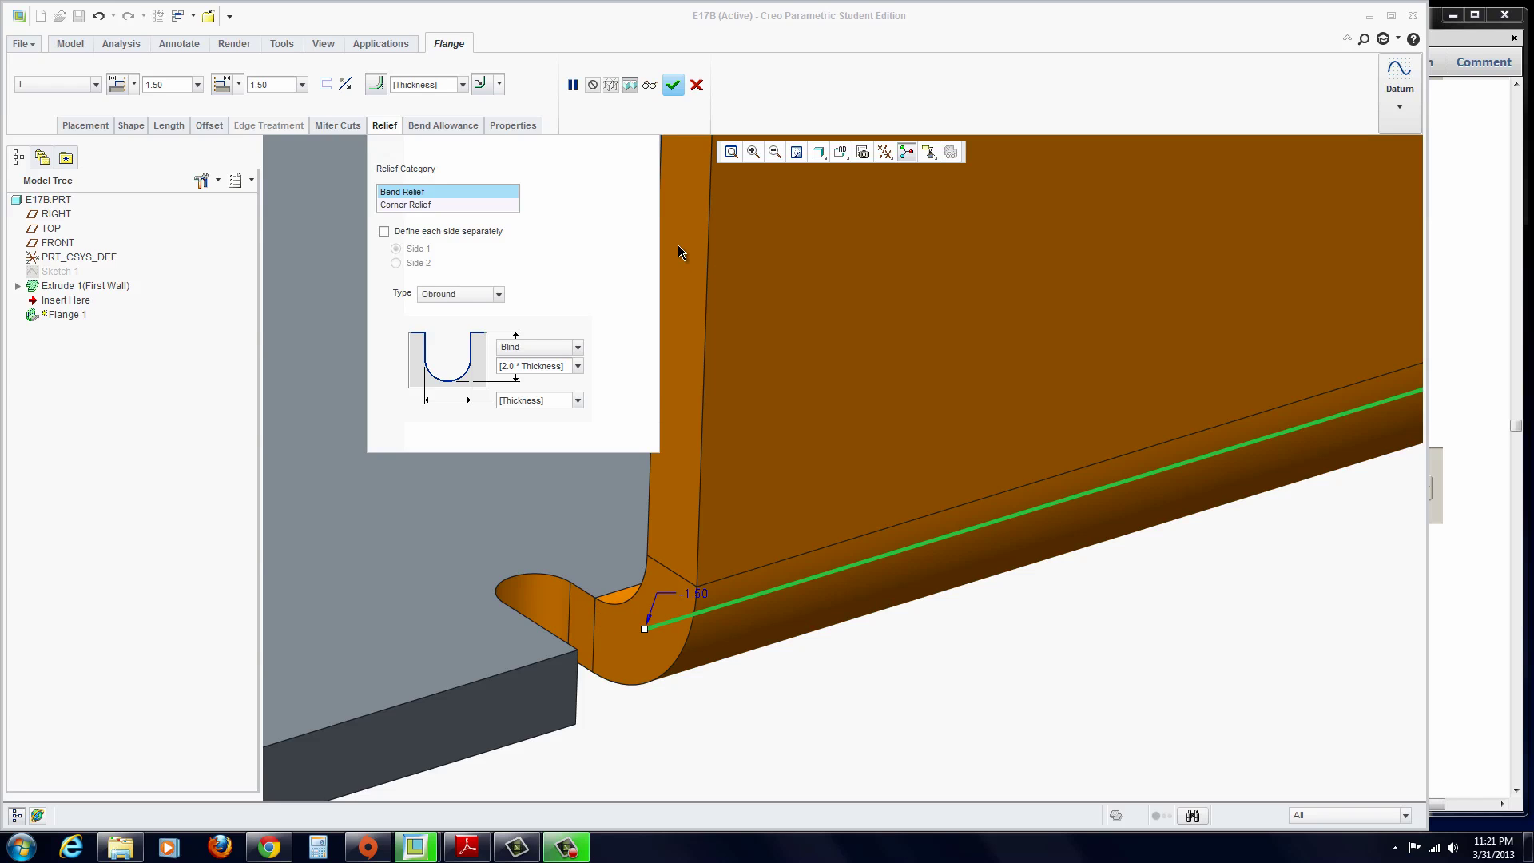
click(673, 85)
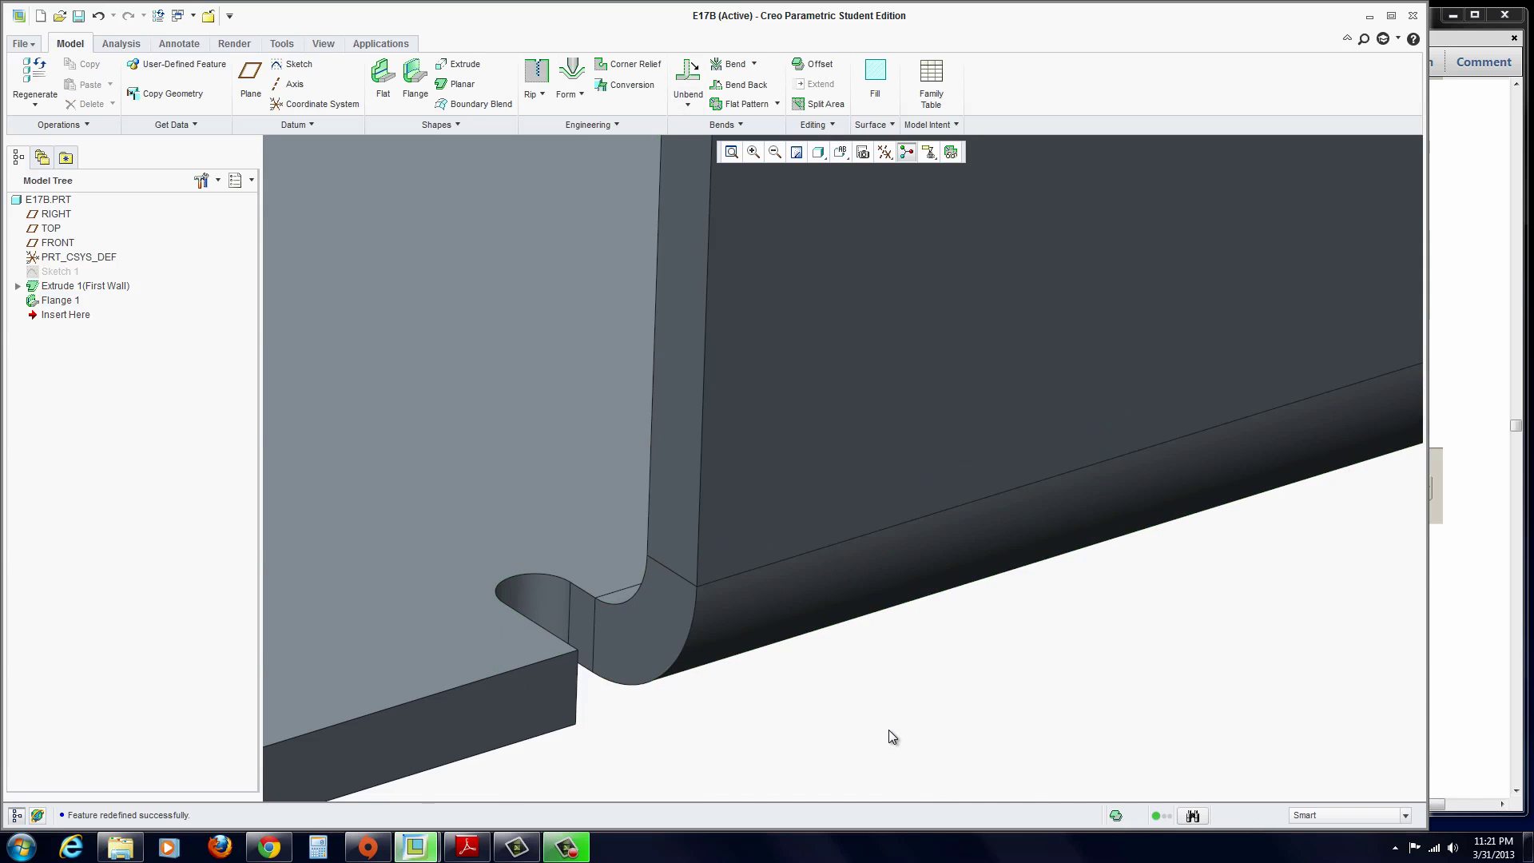
- Start a new sketch on the outer face of the upper slanted wall with the default orientation
scroll(891, 734, up, 2)
scroll(900, 743, up, 3)
mouse_move(900, 736)
middle_down()
mouse_move(975, 780)
mouse_move(951, 601)
mouse_move(895, 511)
middle_up()
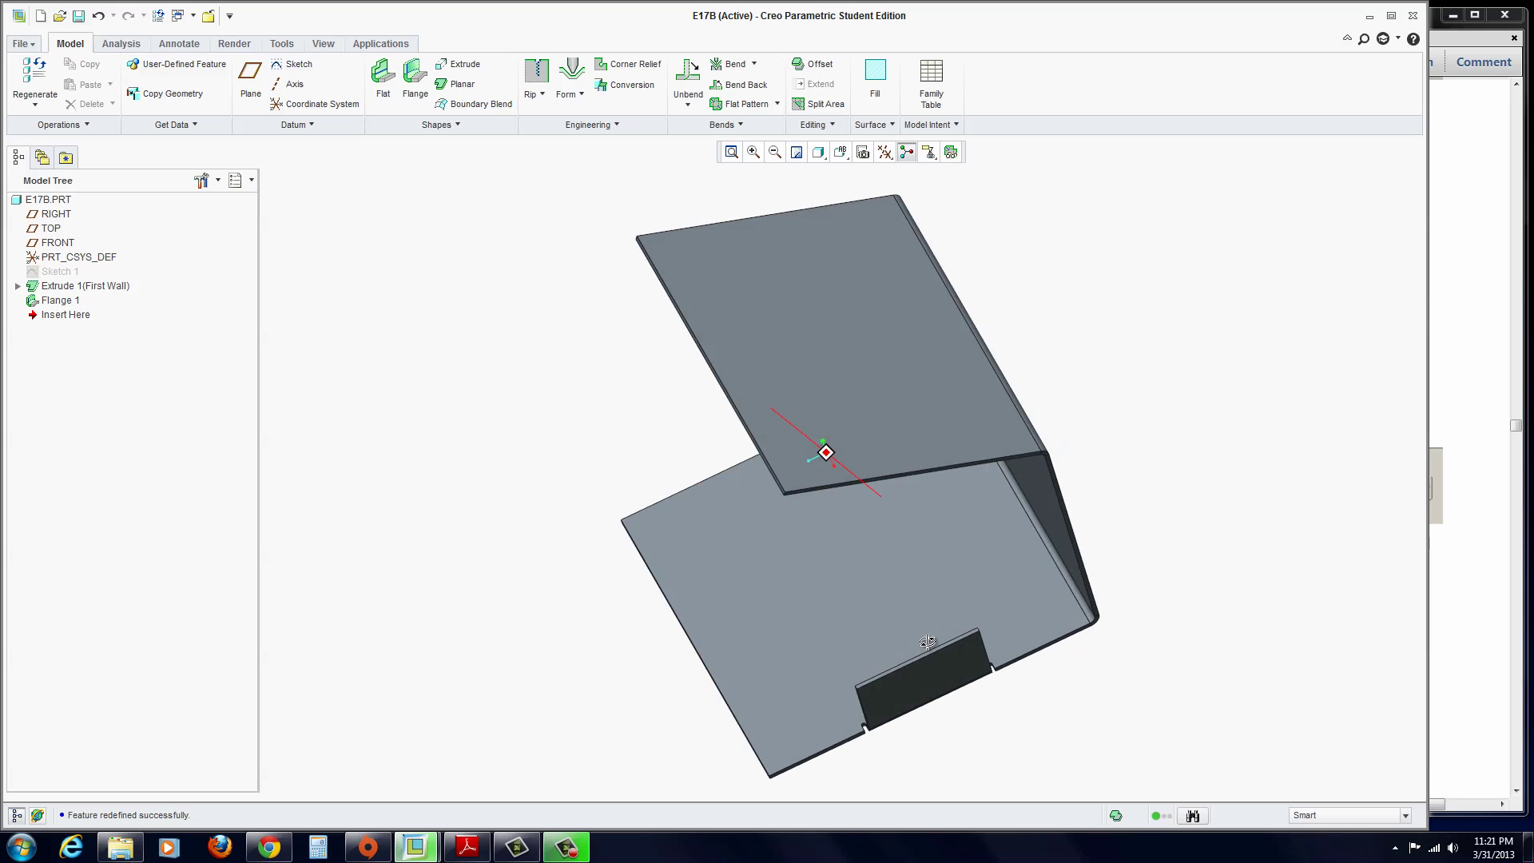
click(297, 66)
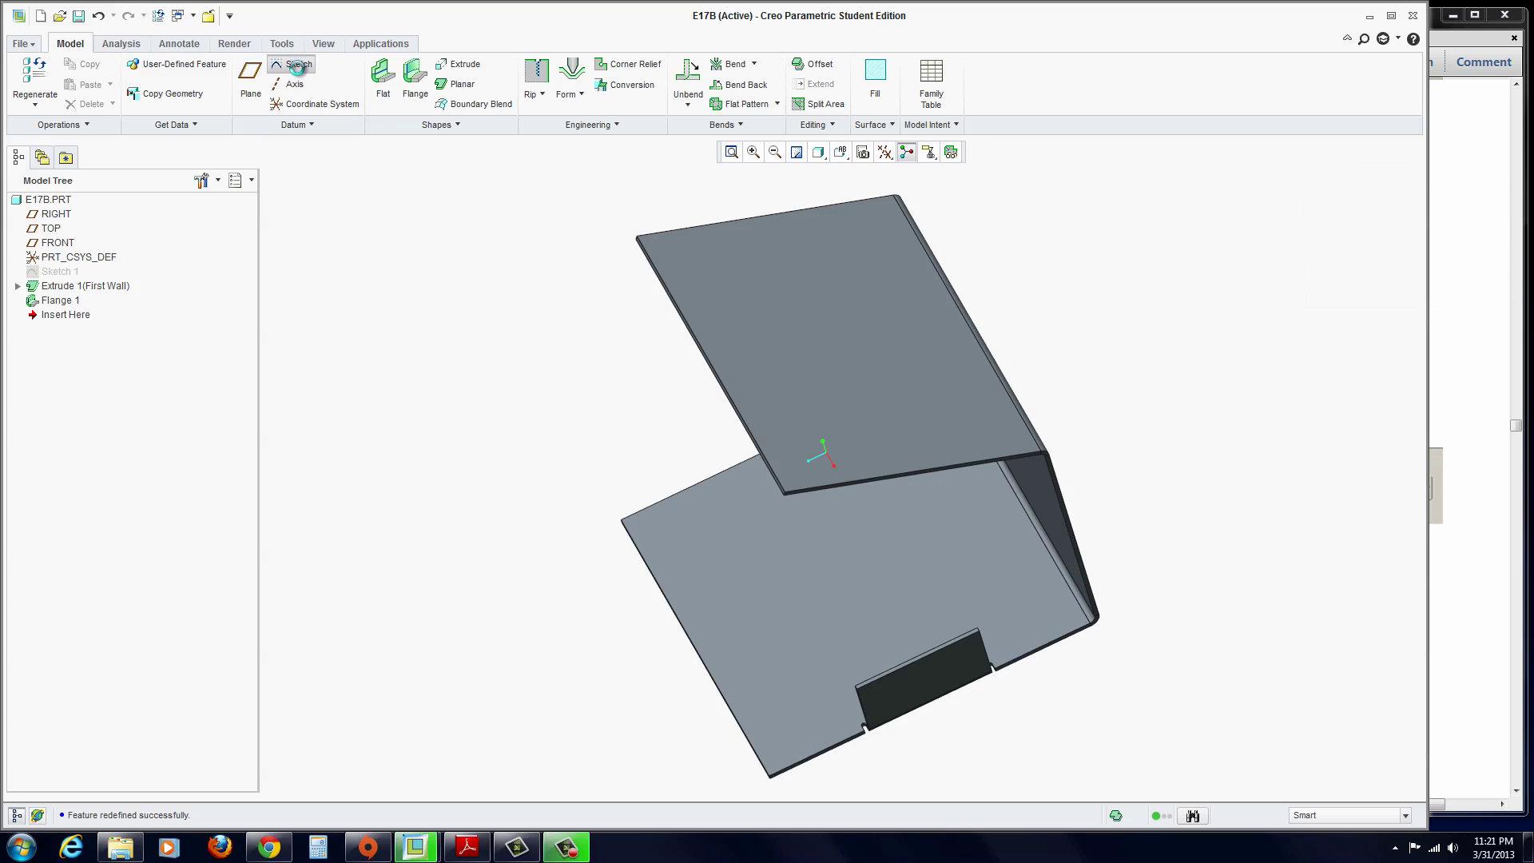
click(787, 326)
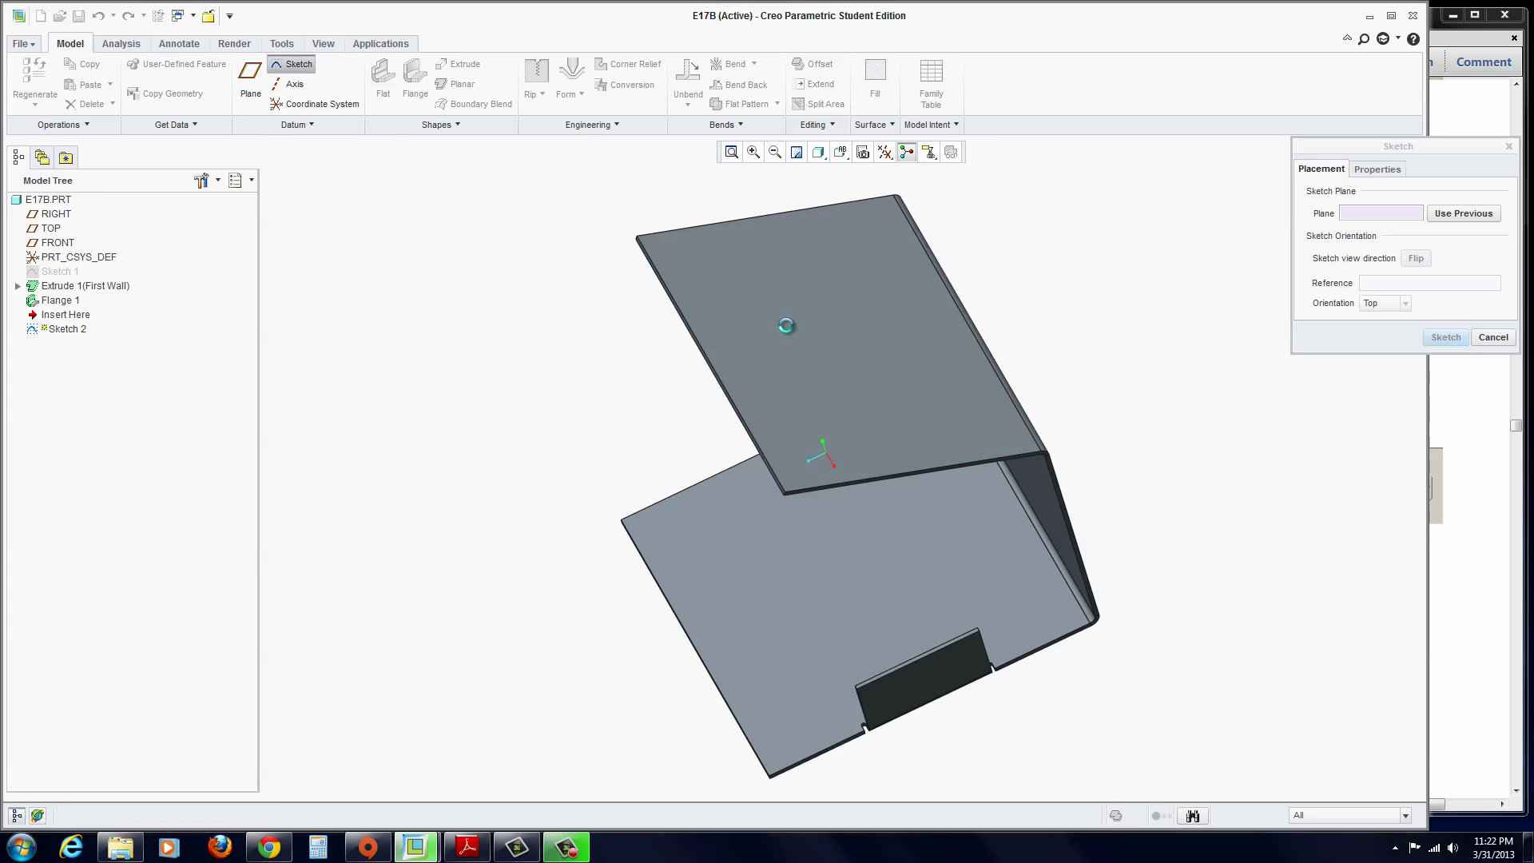
click(1446, 338)
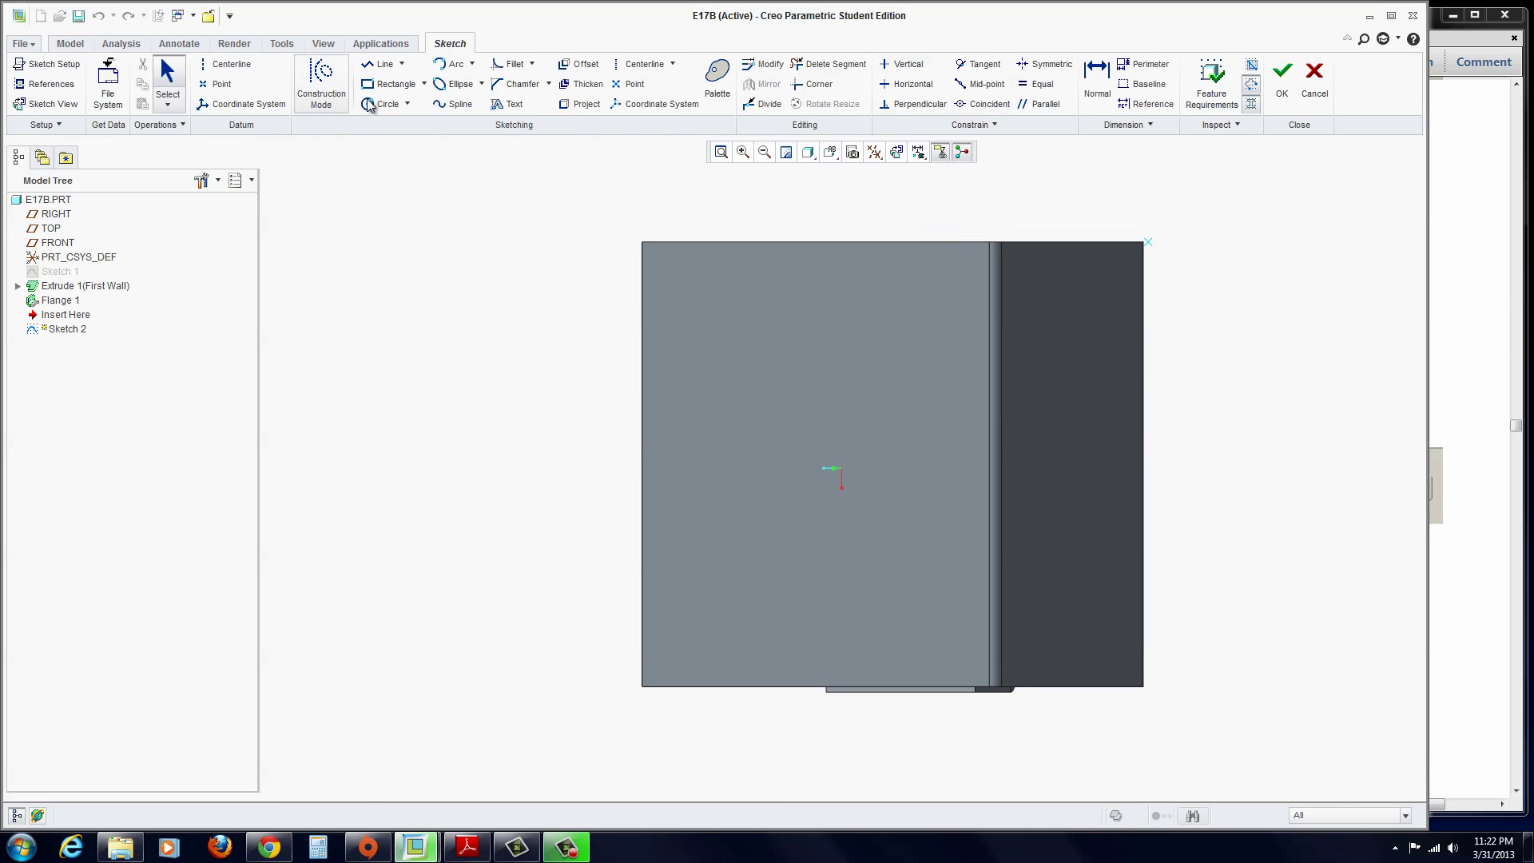
- Sketch two equal, vertically aligned circles about 0.67 in diameter near the slanted wall's free edge
click(382, 104)
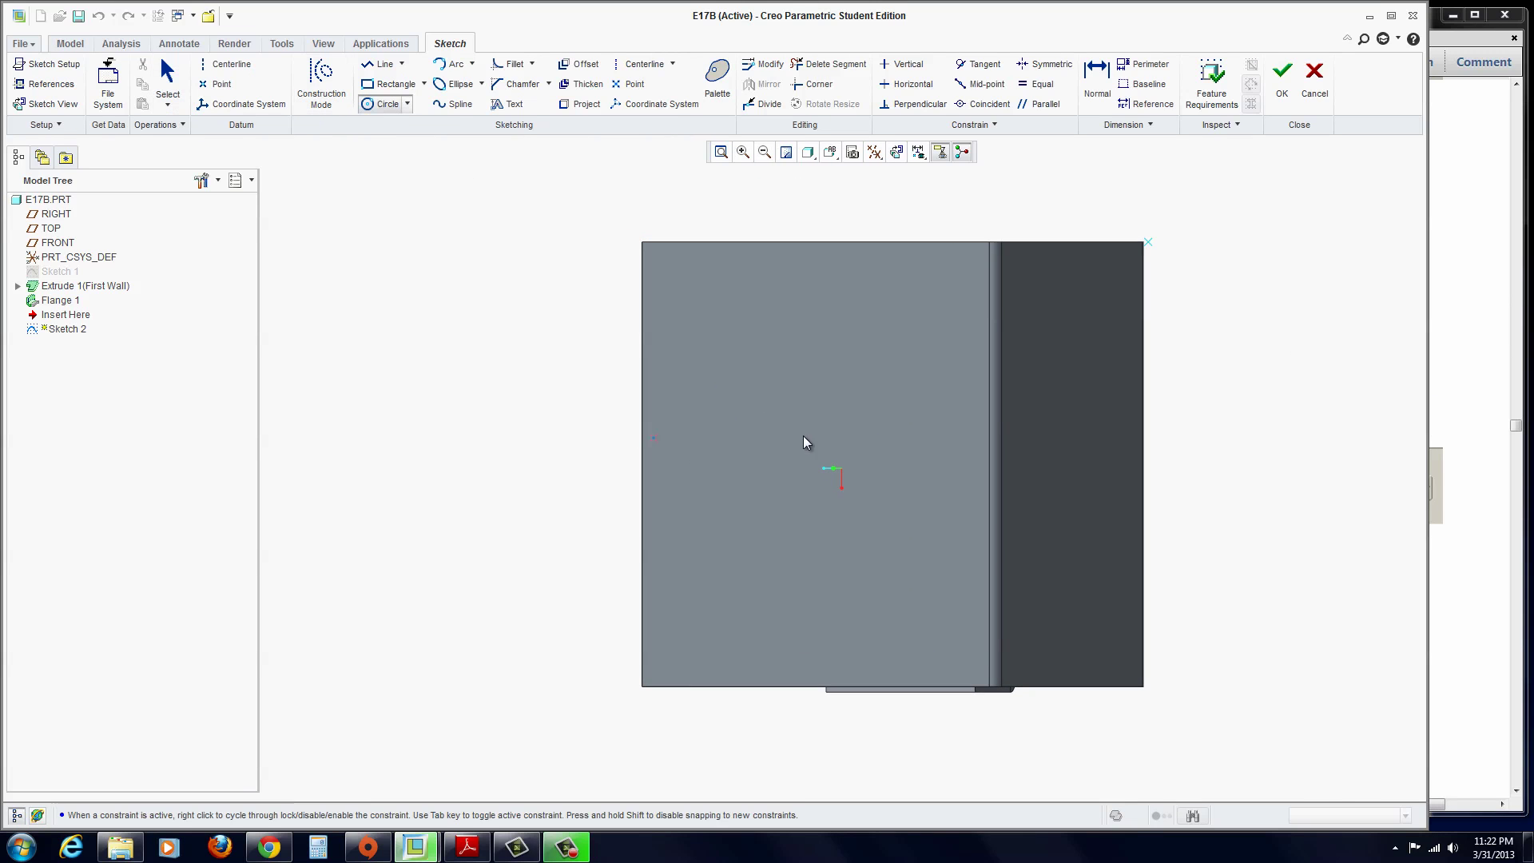
click(727, 334)
click(745, 360)
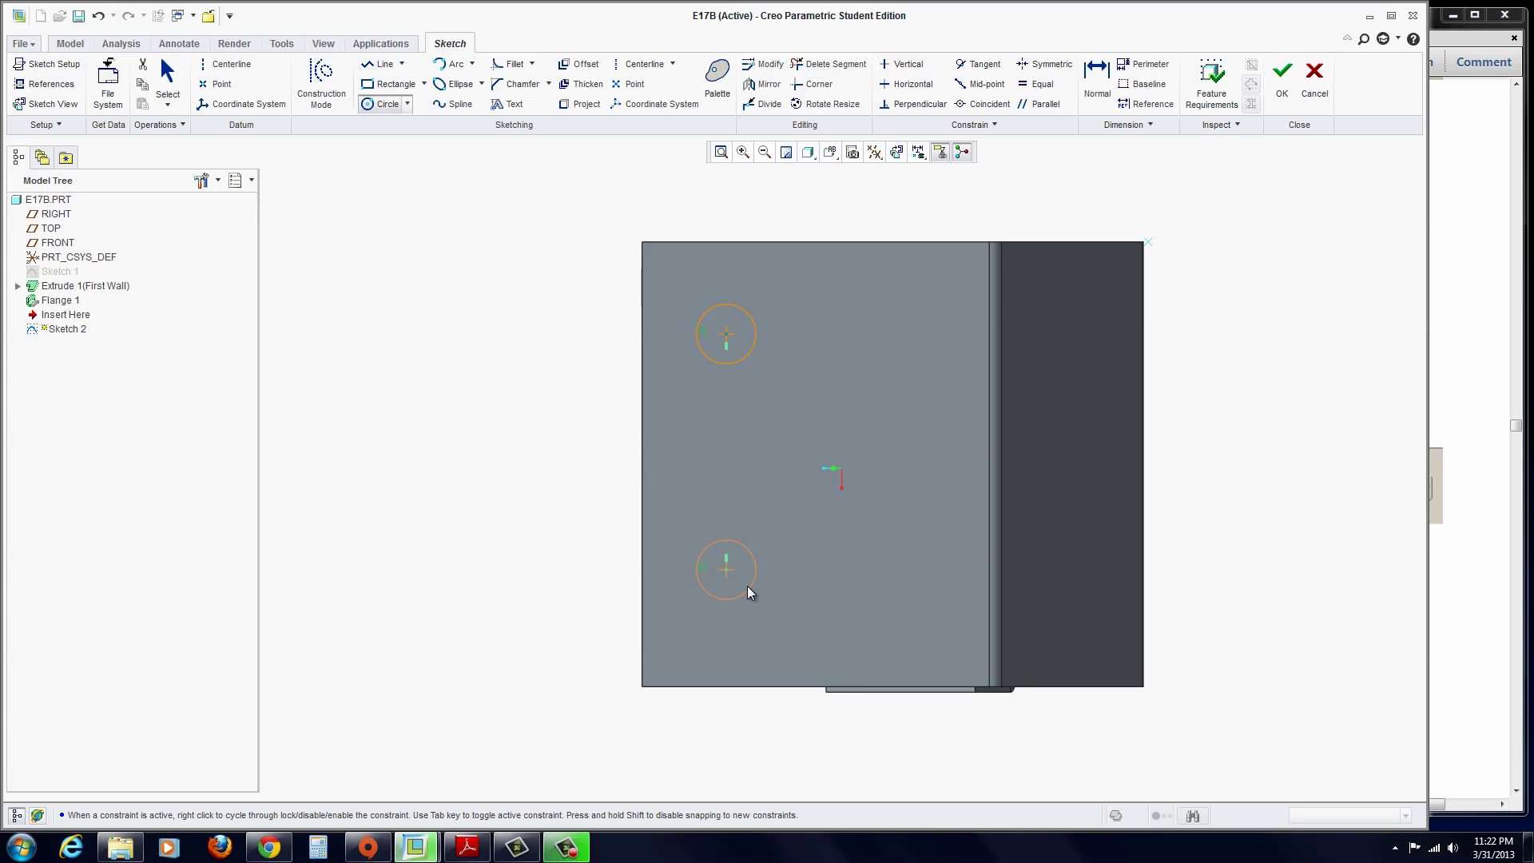
click(748, 592)
middle_click(751, 589)
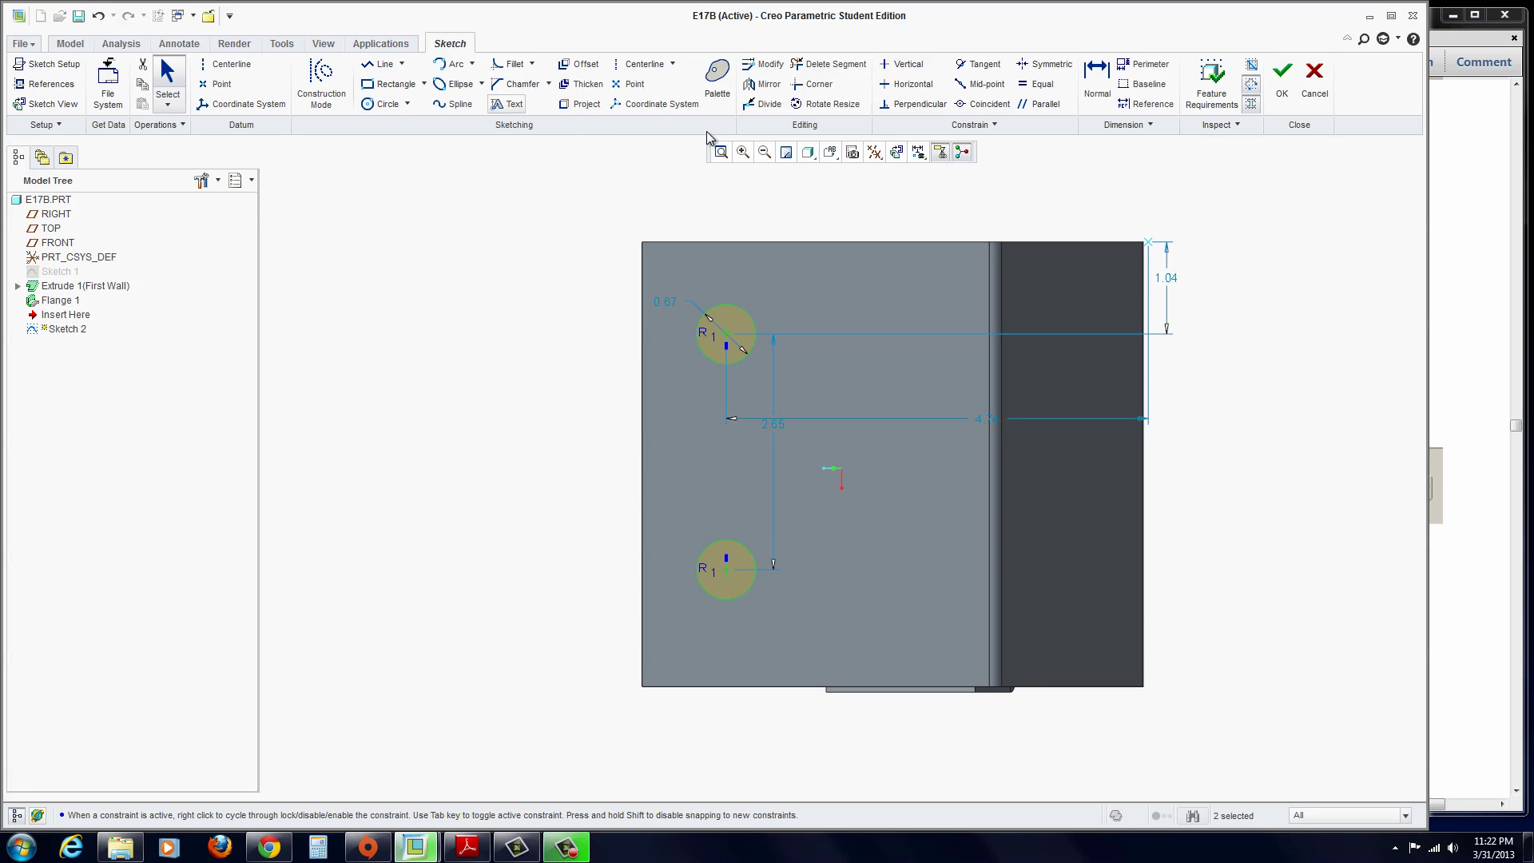
- Dimension the upper circle's center 1 from the wall's upper edge
click(1098, 76)
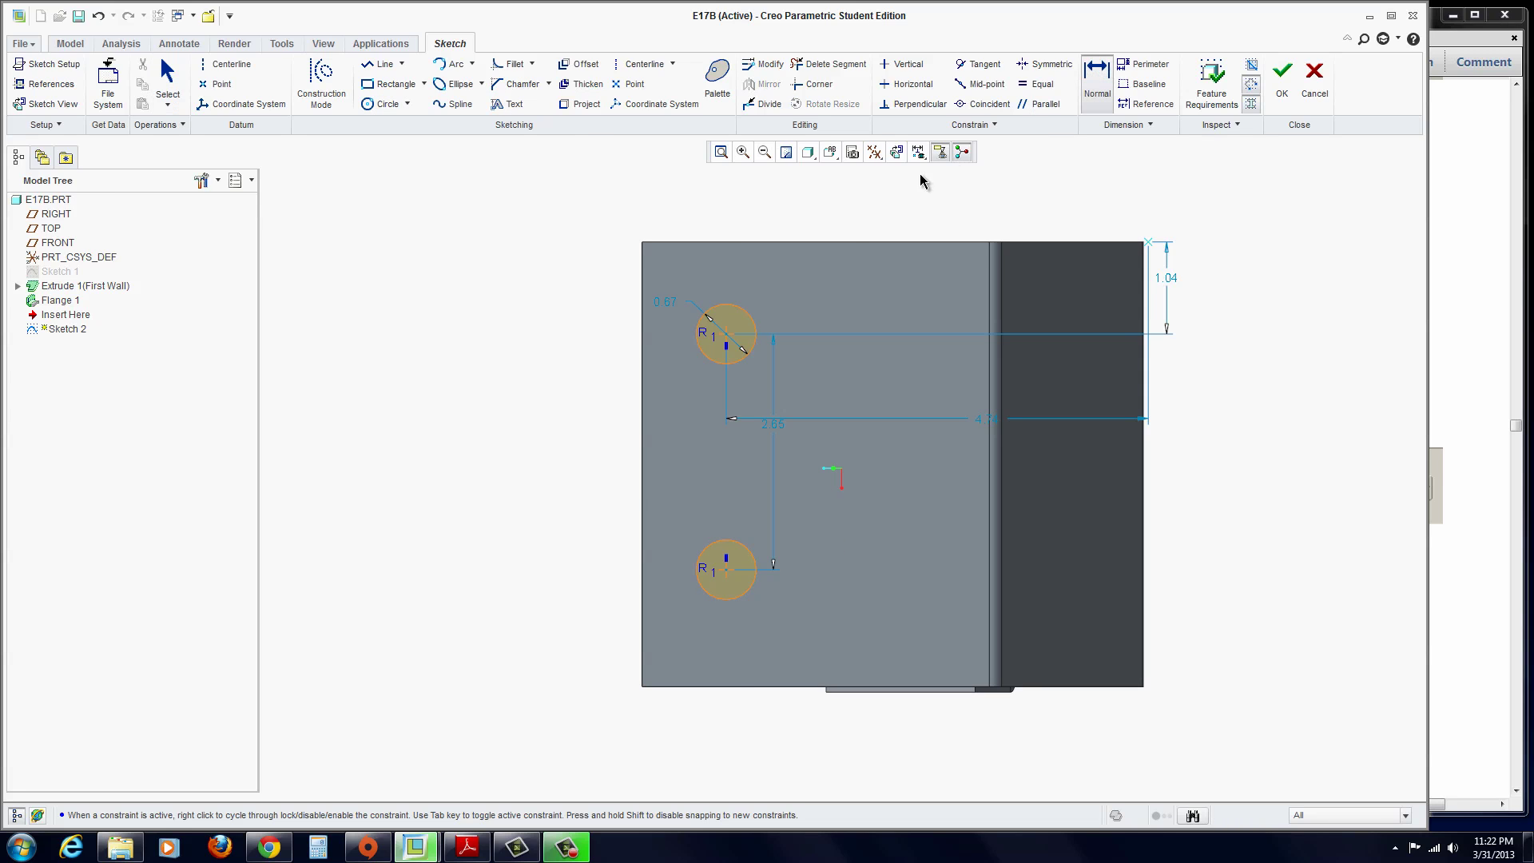
click(727, 334)
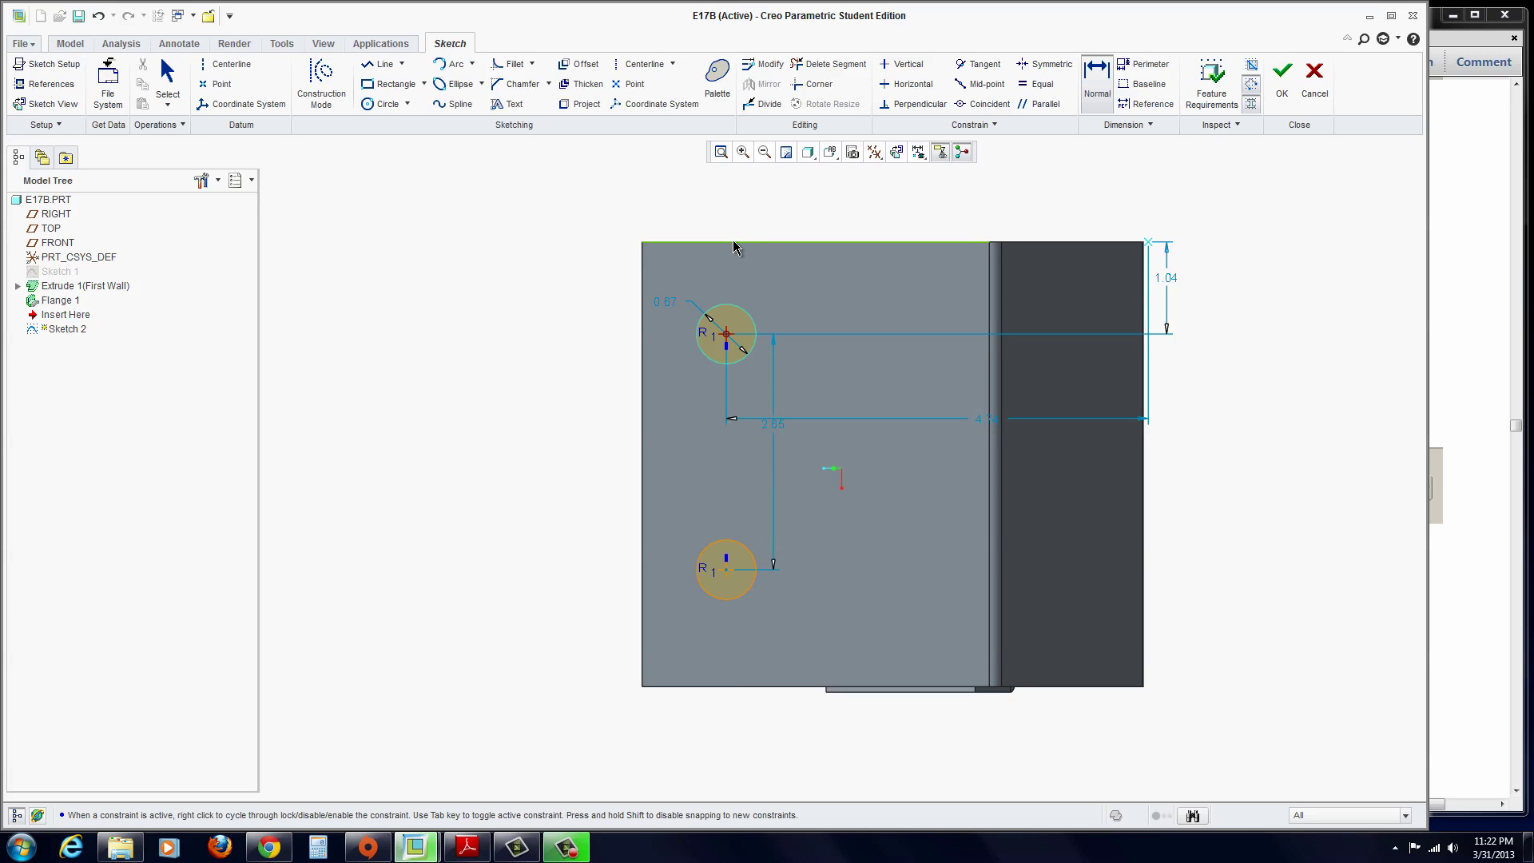
click(735, 244)
middle_click(570, 288)
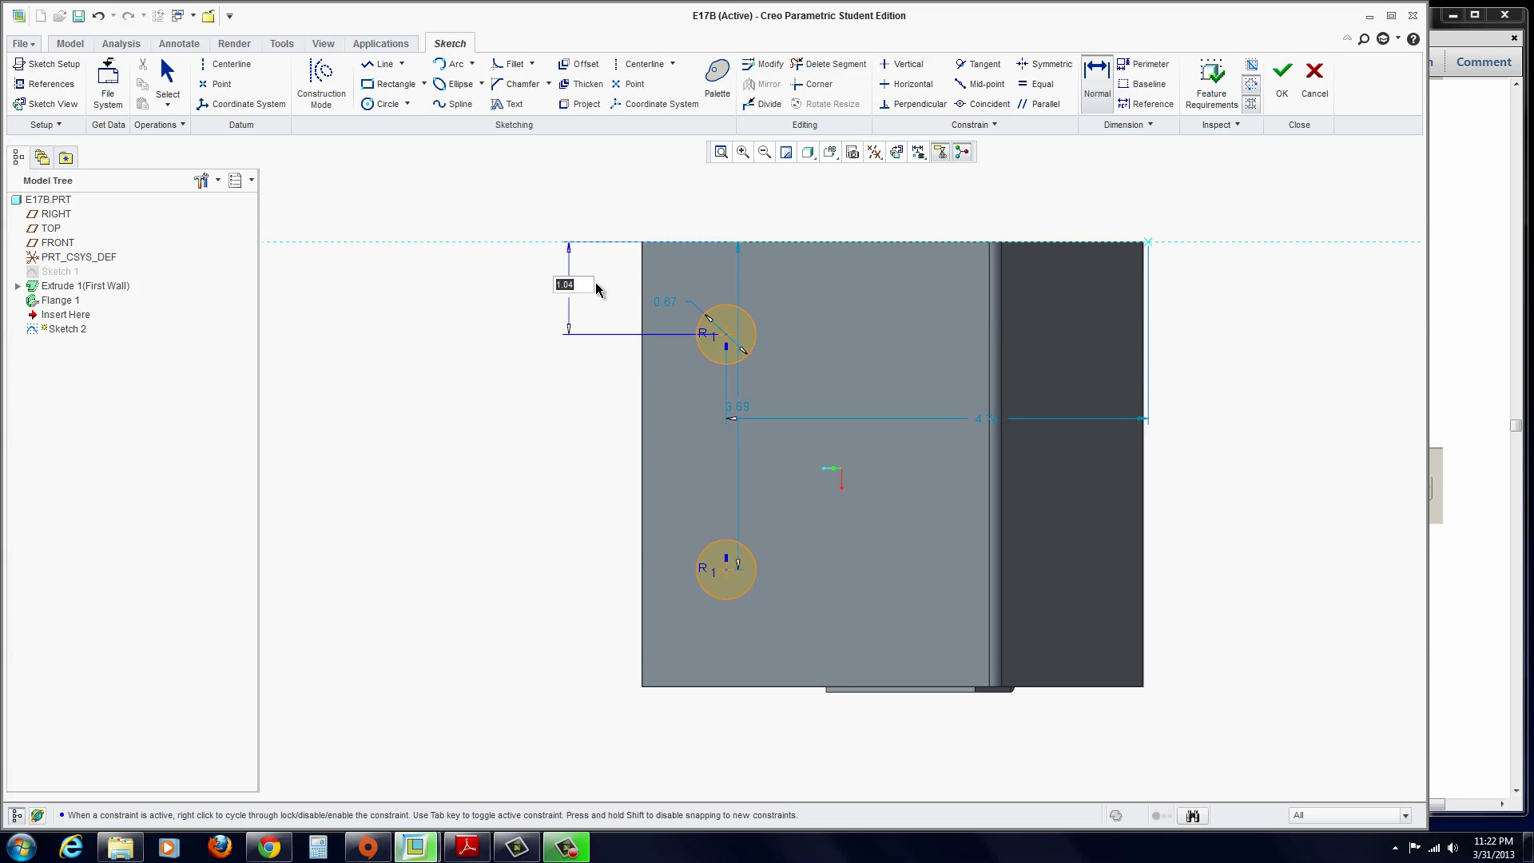
text(1)
key(Return)
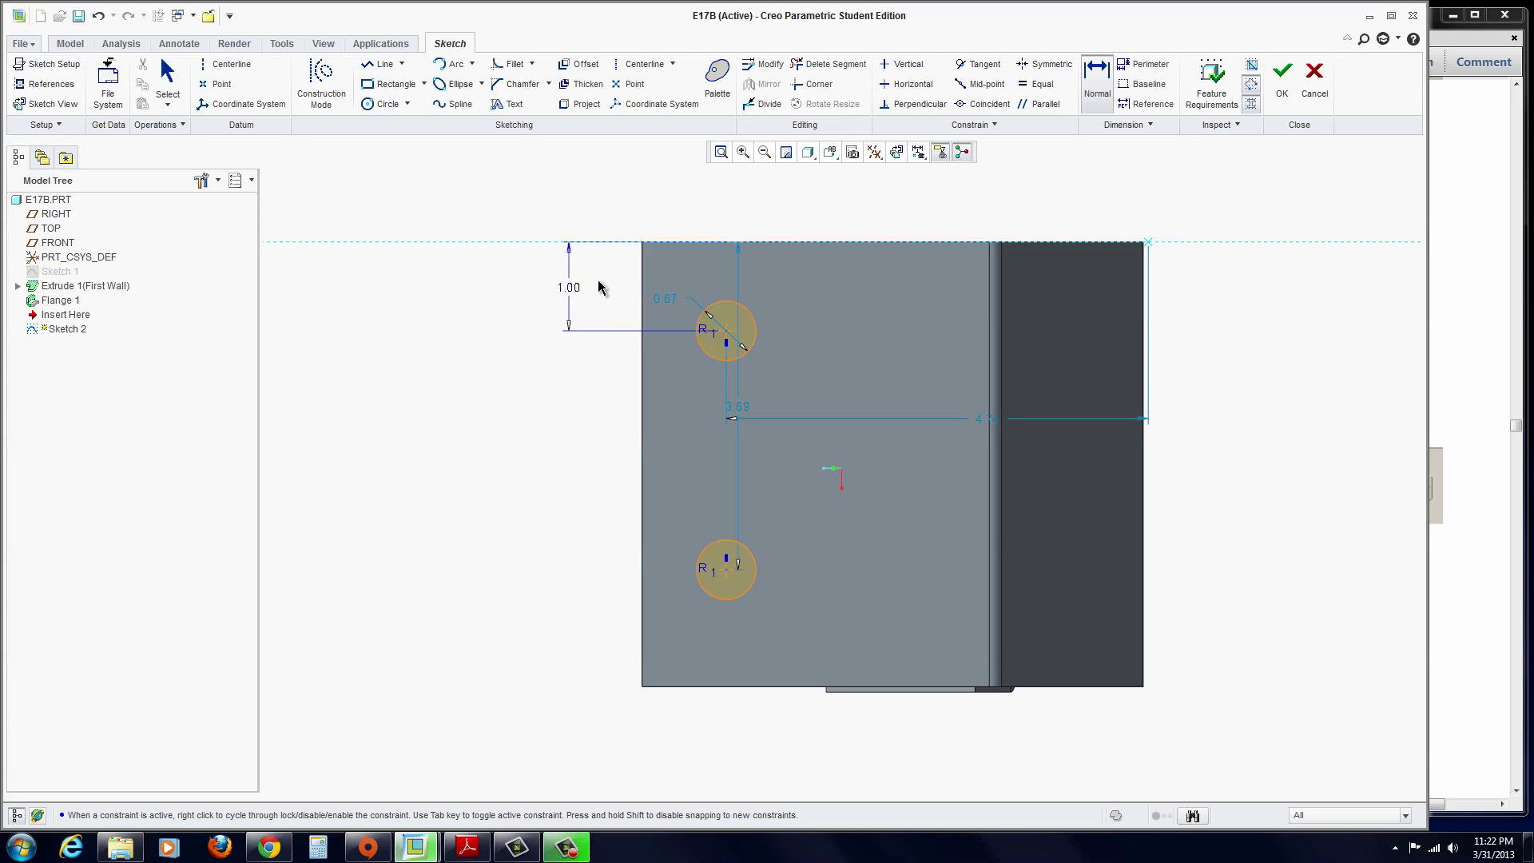
- Dimension the lower circle's center 4 from the wall's upper edge
click(728, 572)
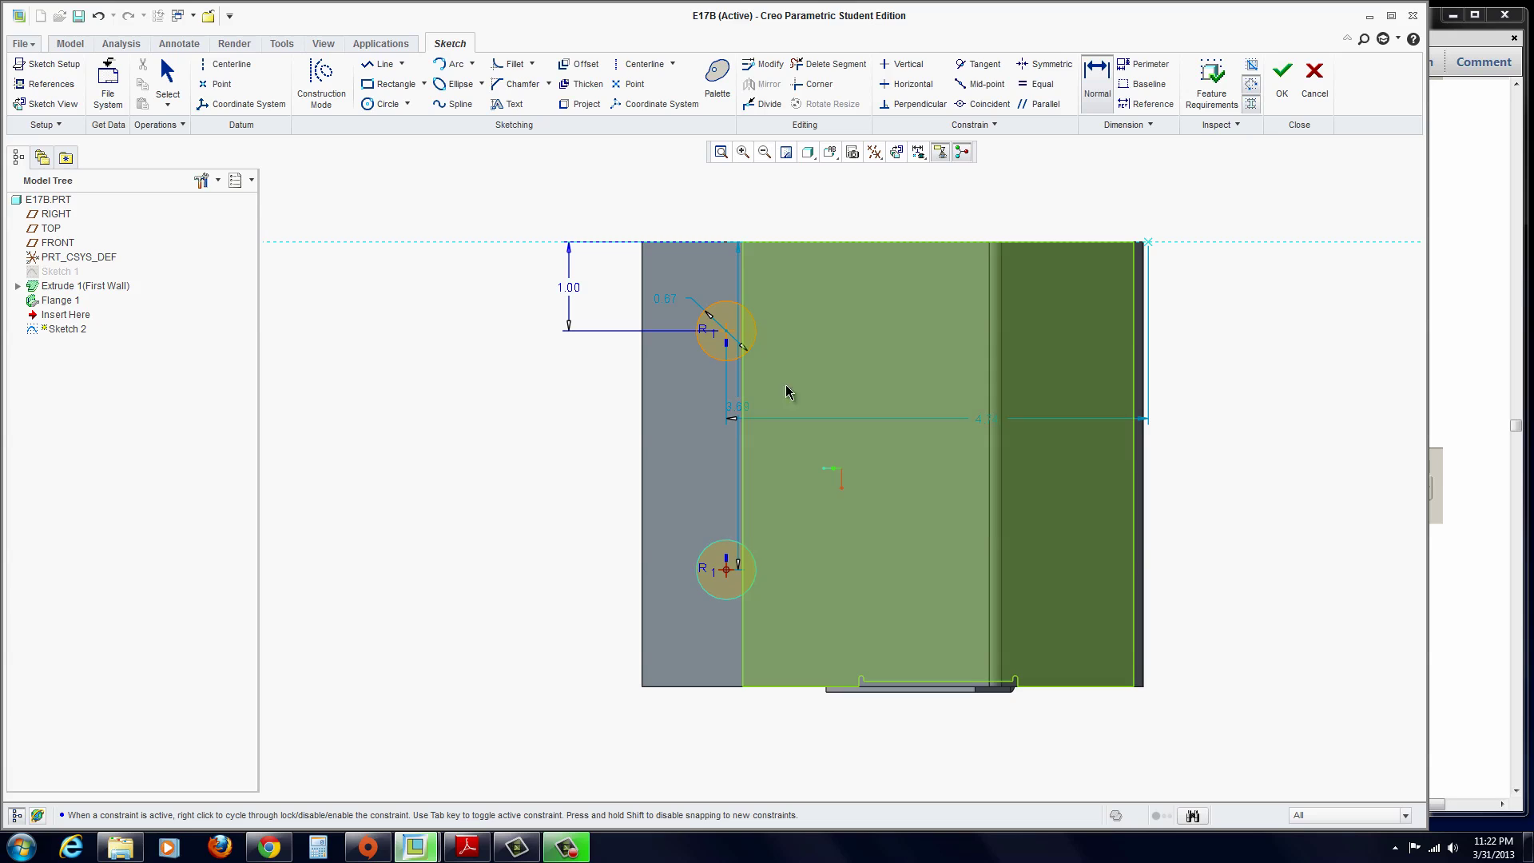
click(710, 247)
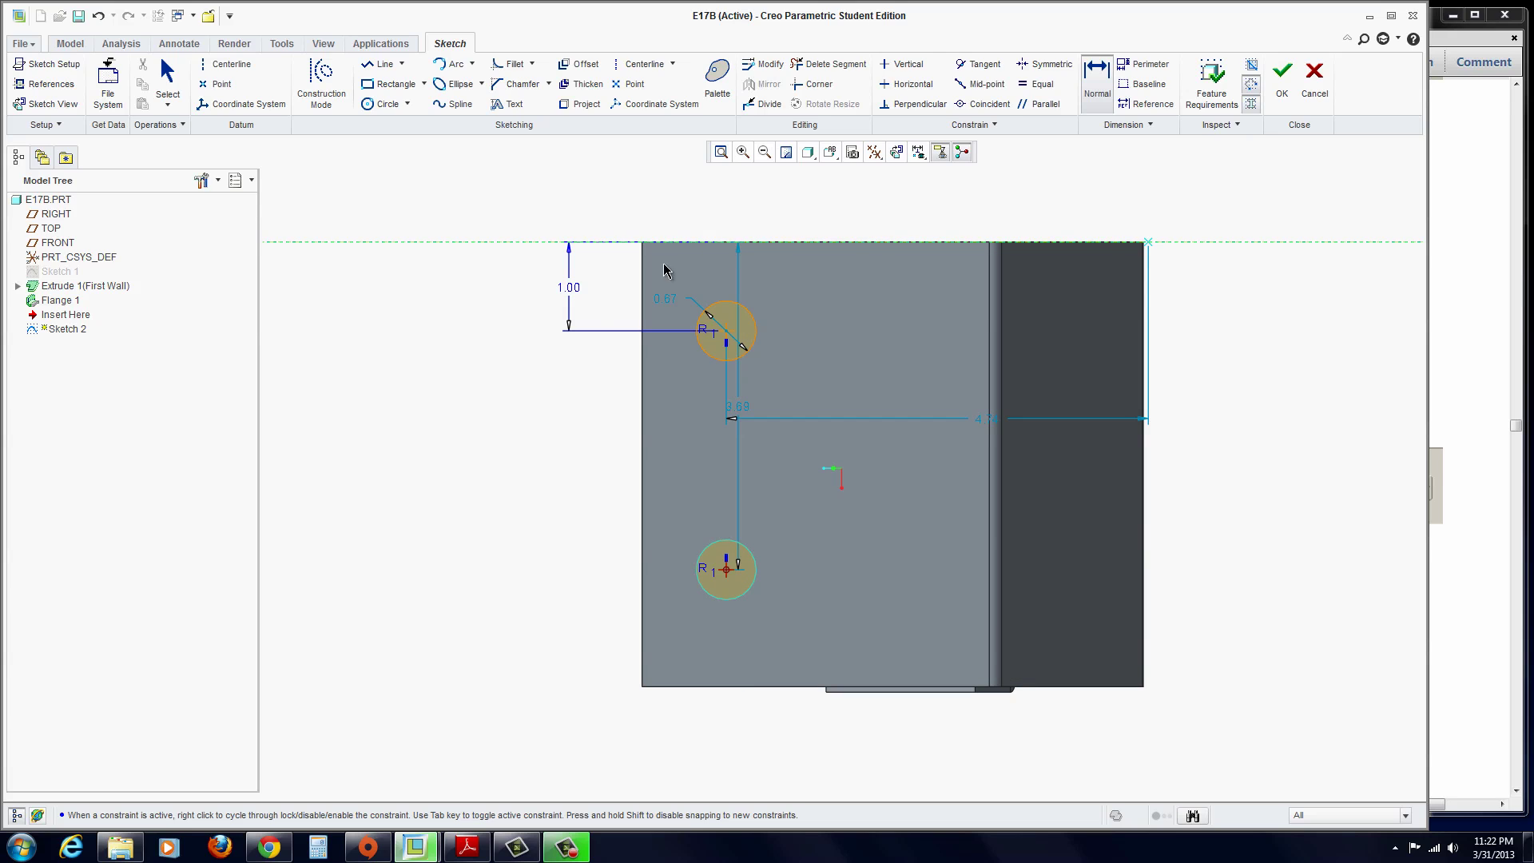
middle_click(512, 425)
text(4)
key(Return)
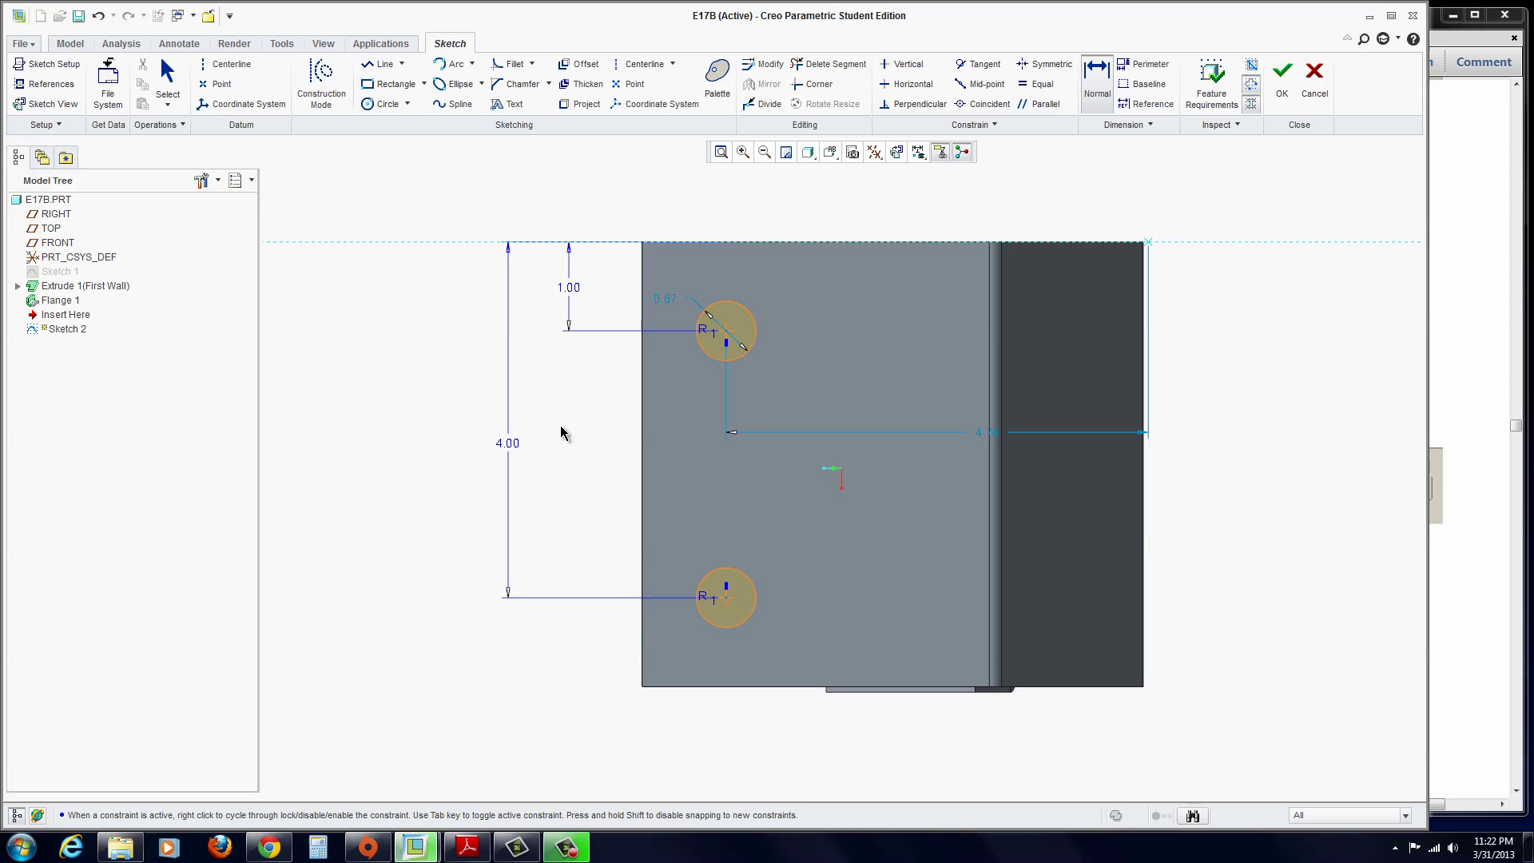
- Set the diameter of the two equal circles to 0.75
double_click(667, 299)
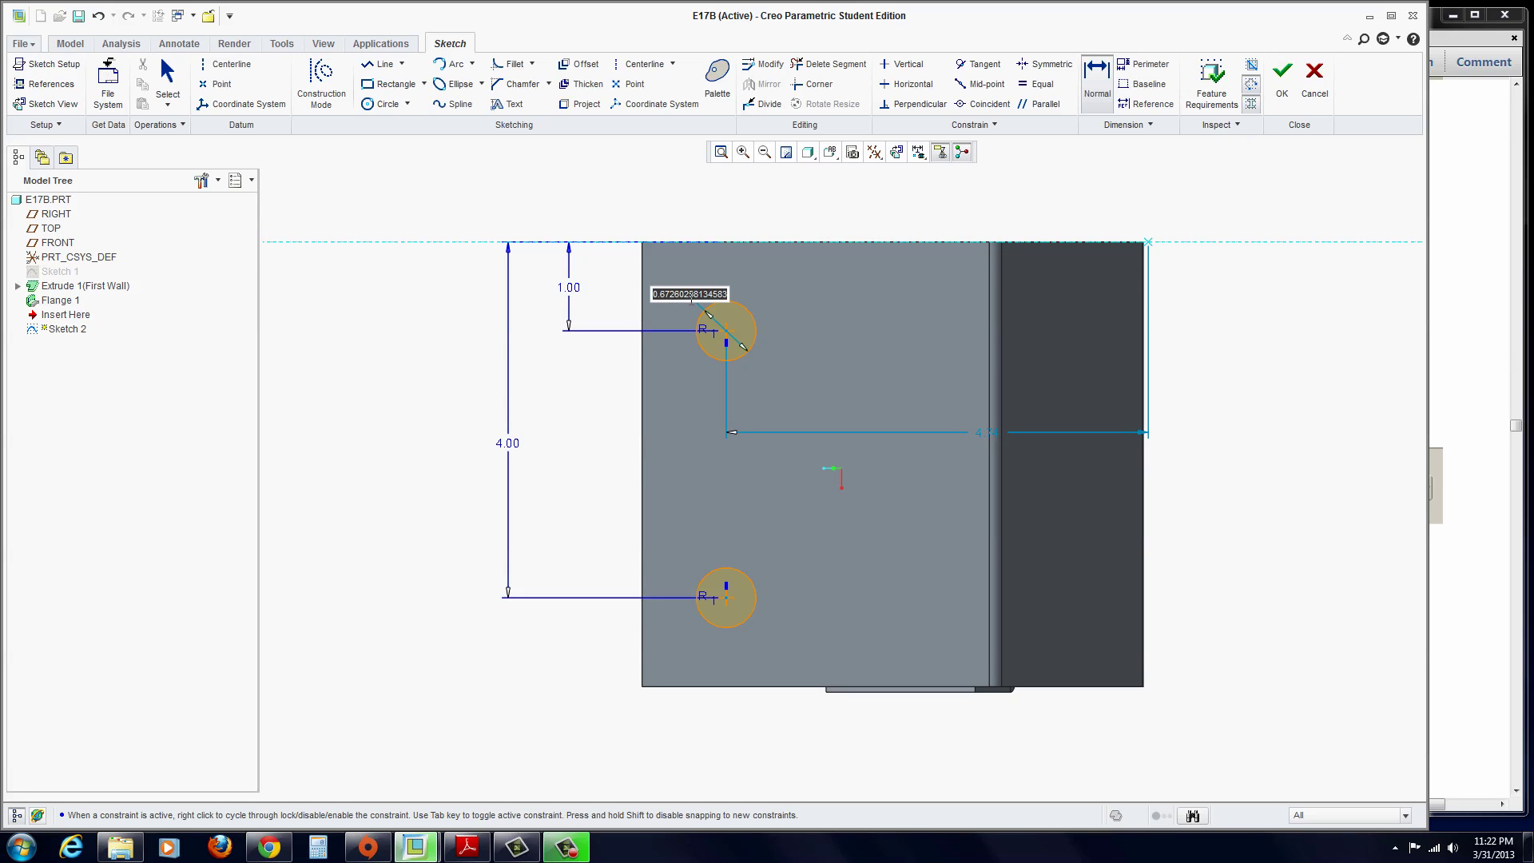
text(.75)
key(Return)
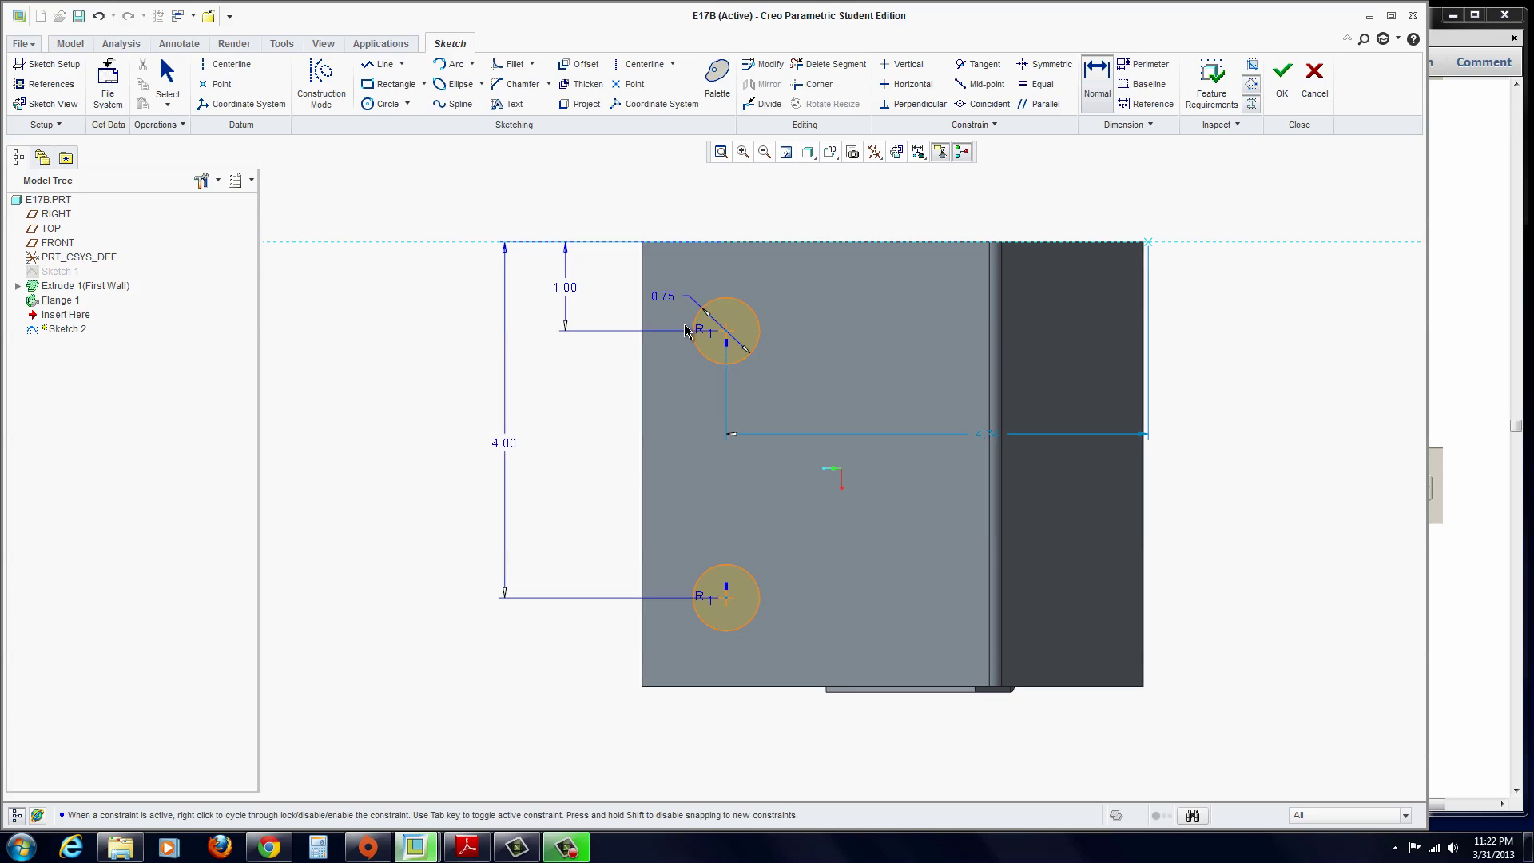
- Dimension the upper circle's center 0.75 from the slanted wall's free edge and finish the sketch
click(727, 336)
click(644, 370)
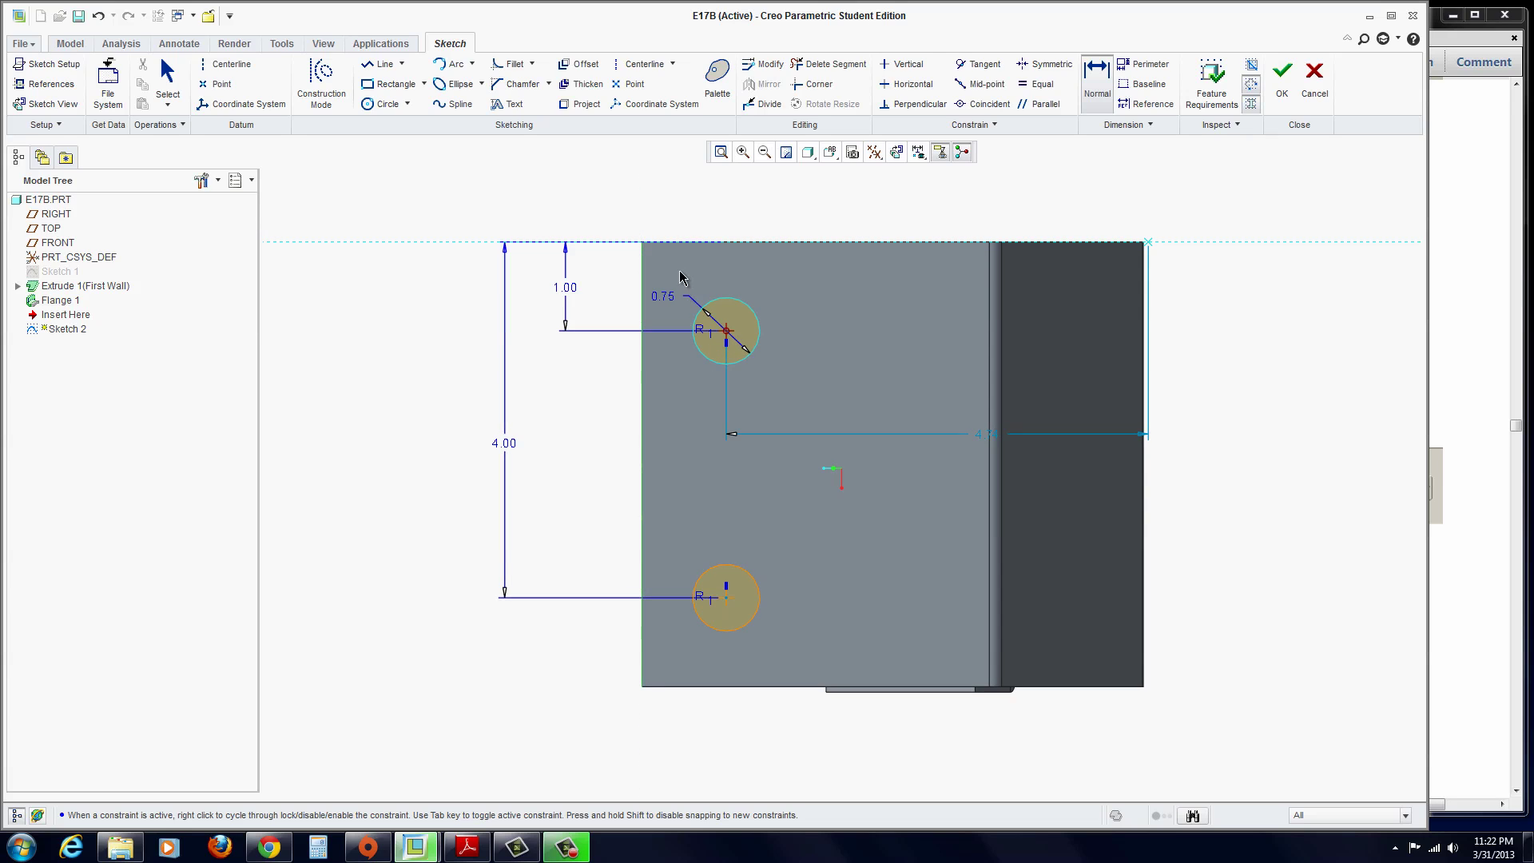
middle_click(681, 207)
text(0.75)
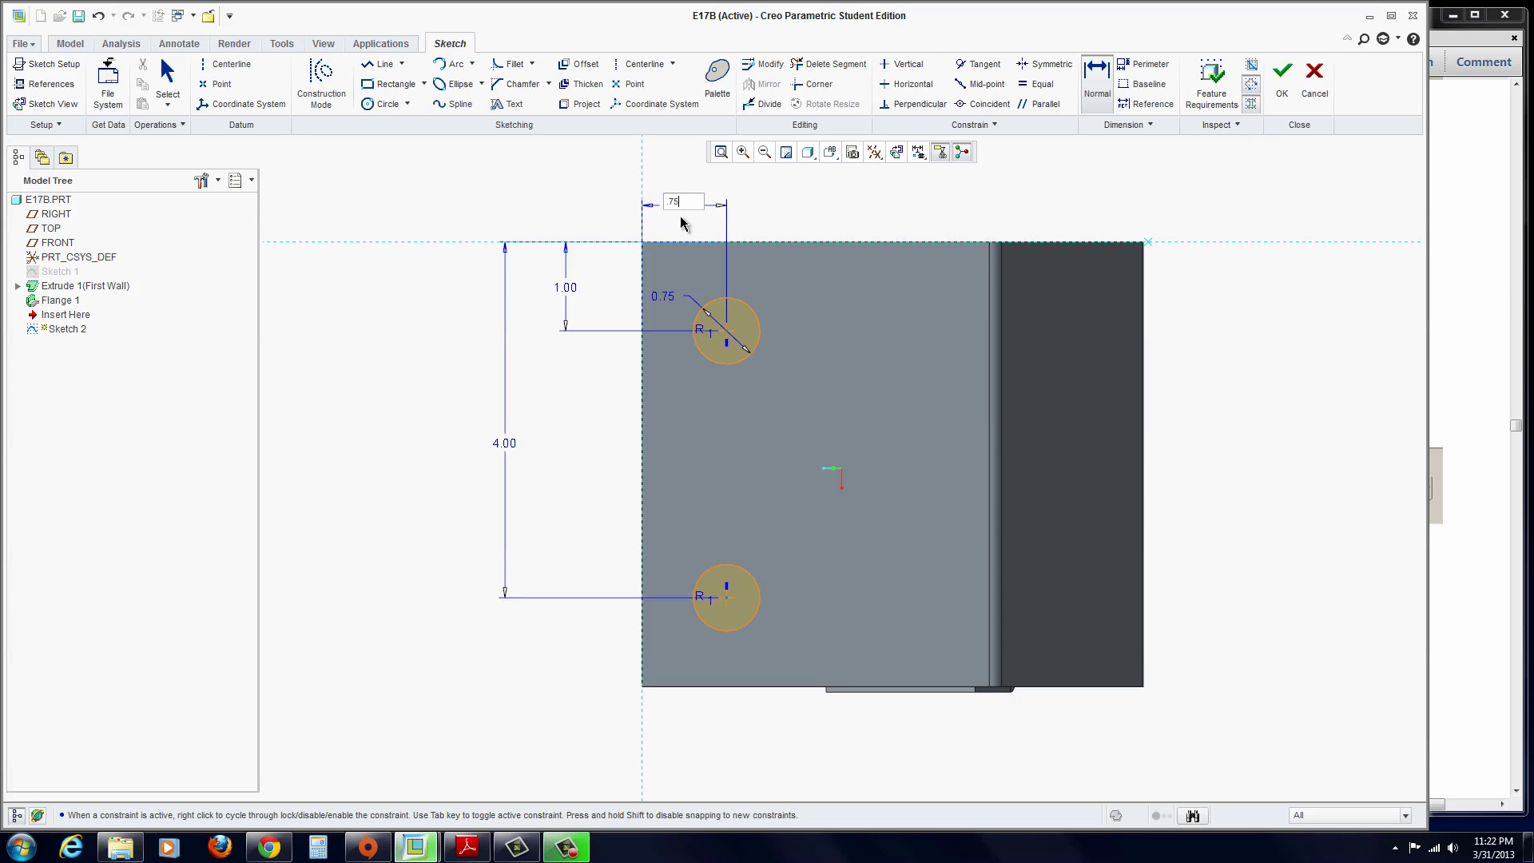
key(Return)
middle_drag(572, 528, 635, 470)
click(1283, 72)
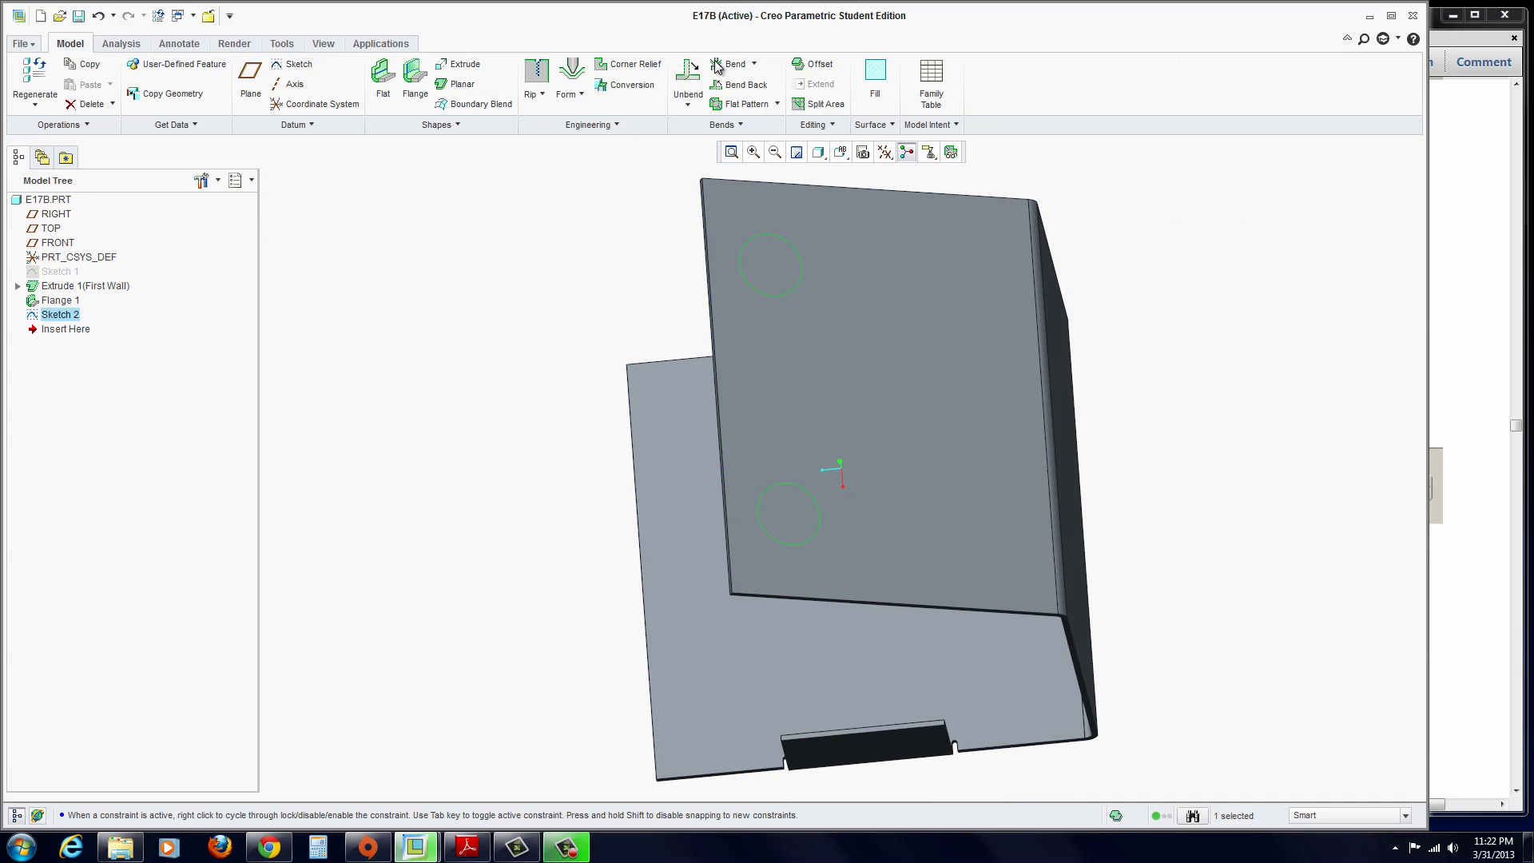
- Extrude the two-circle sketch as a cut with a depth of 2.29 so both holes pass through the slanted wall
click(458, 65)
middle_drag(780, 381, 837, 317)
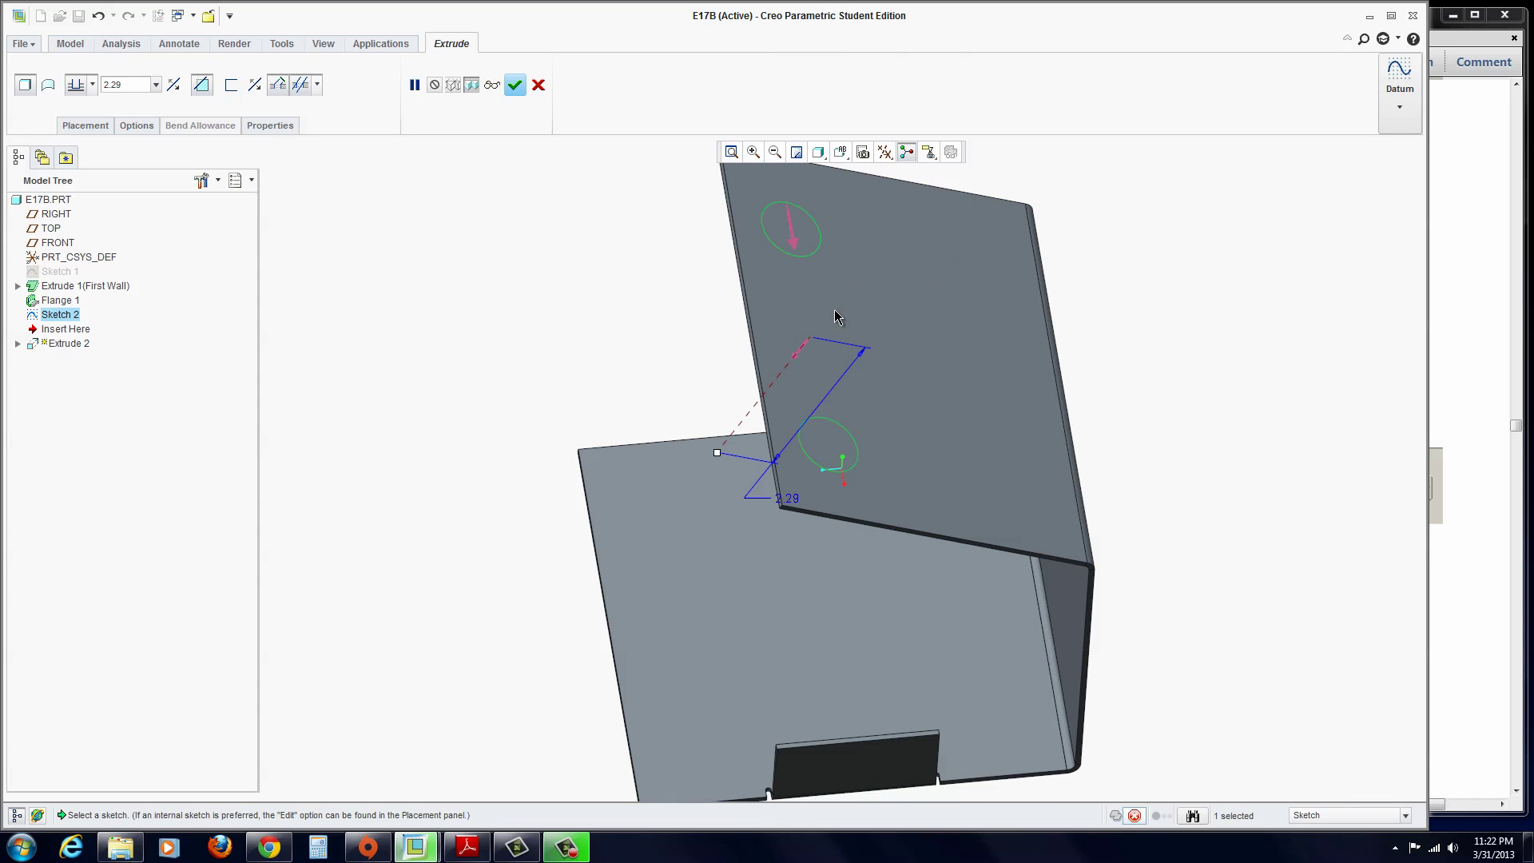
click(835, 318)
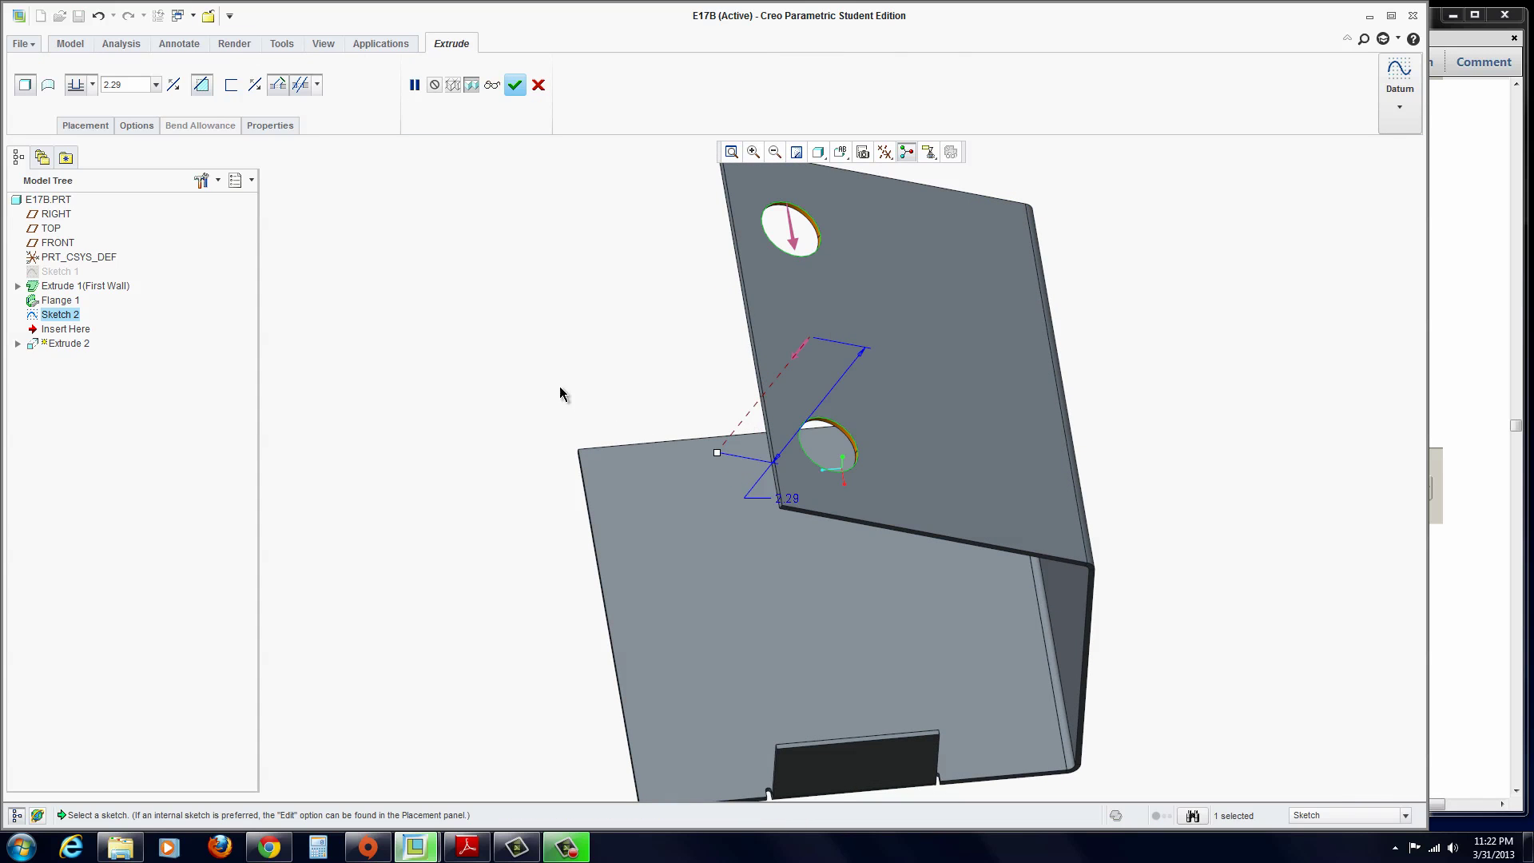
click(516, 85)
click(534, 242)
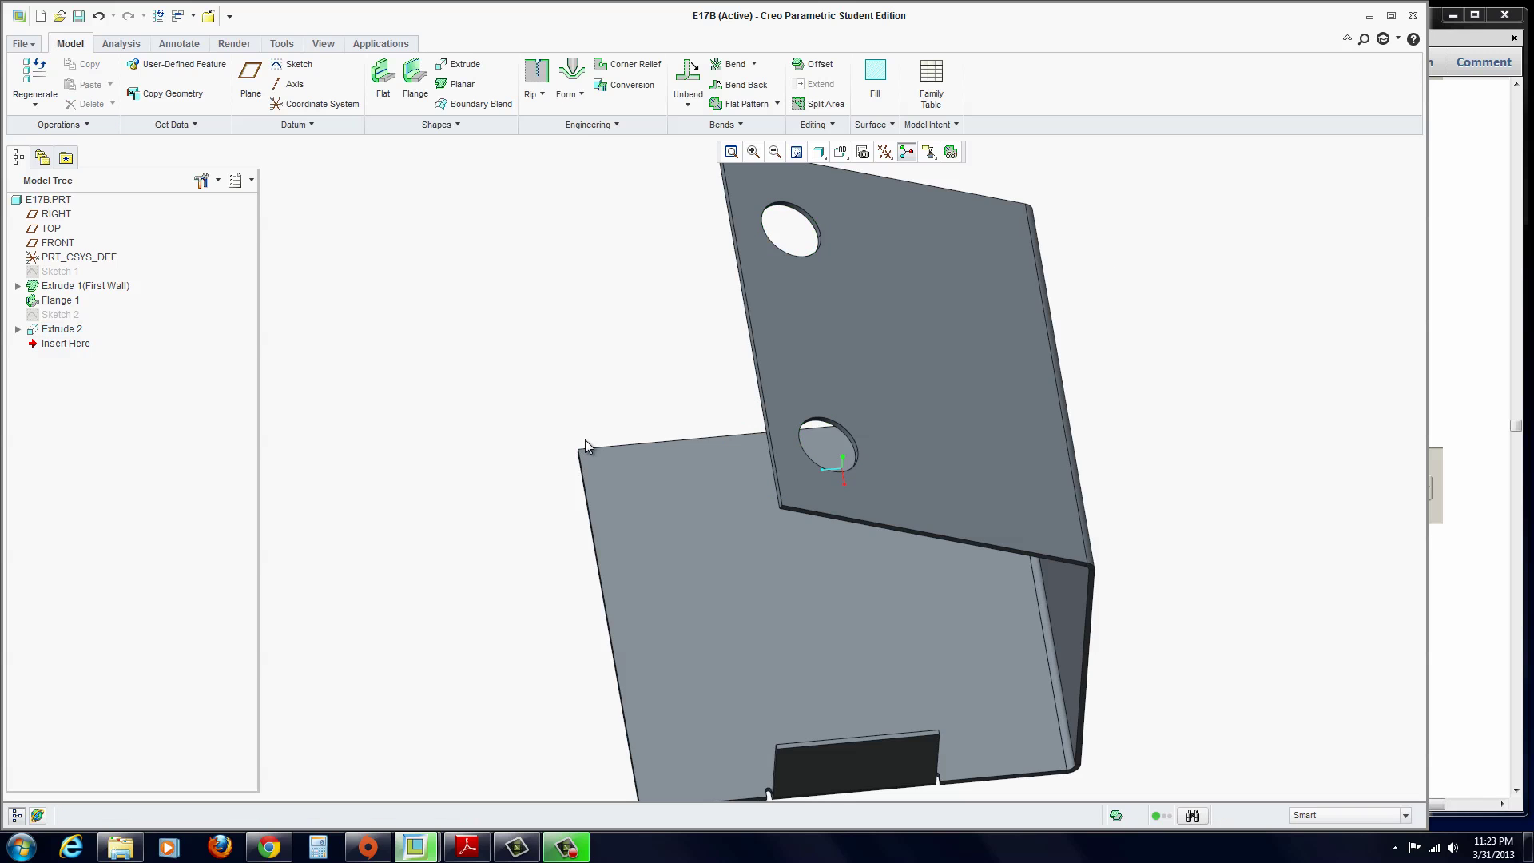
- Start an Unbend with manually selected references and remove all automatically collected bent geometry
scroll(685, 484, down, 3)
middle_drag(684, 485, 780, 511)
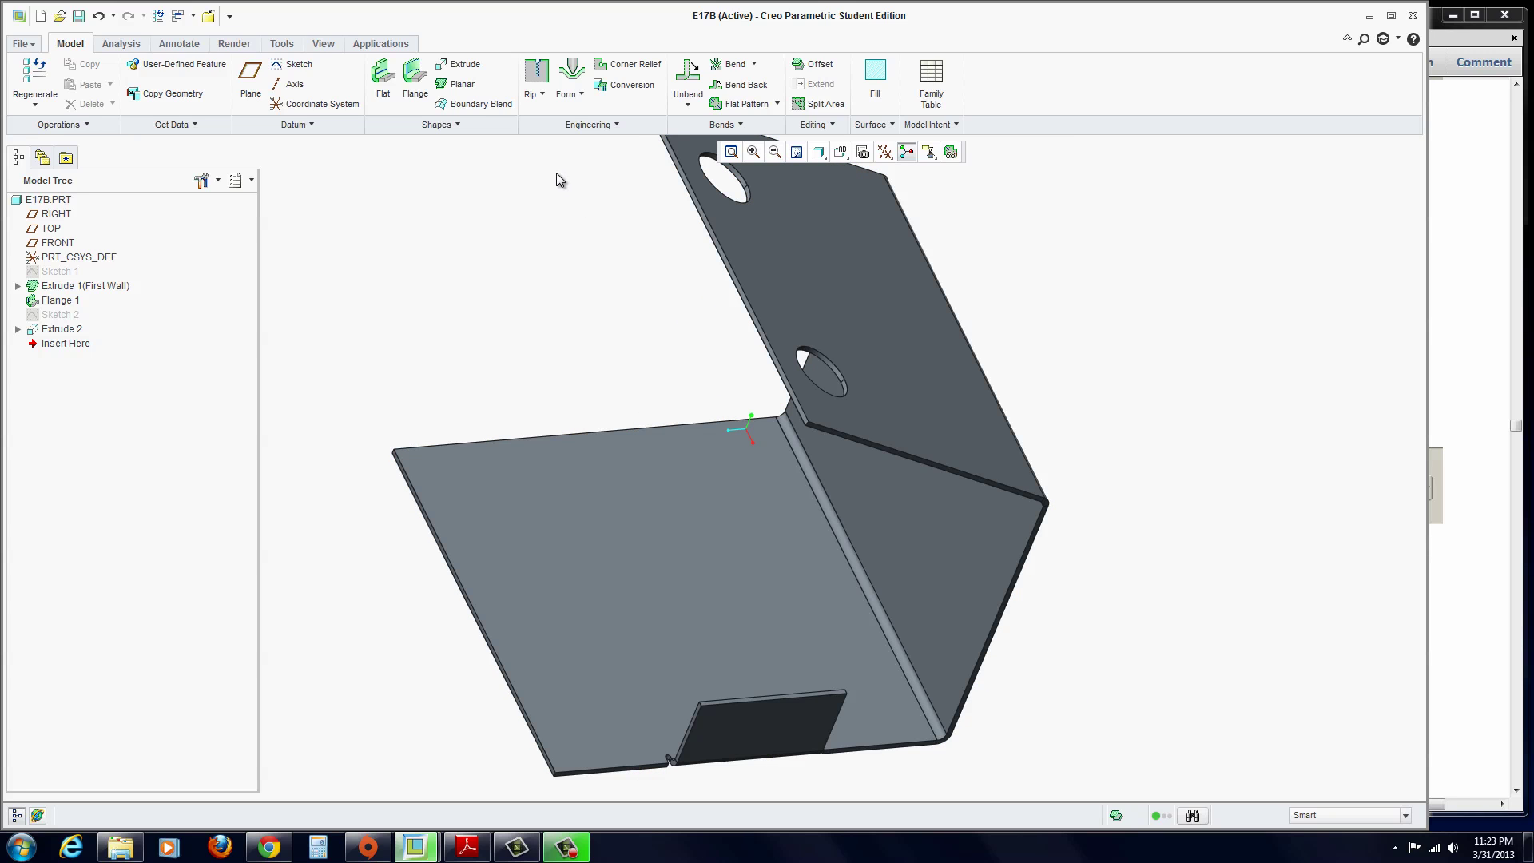
click(689, 80)
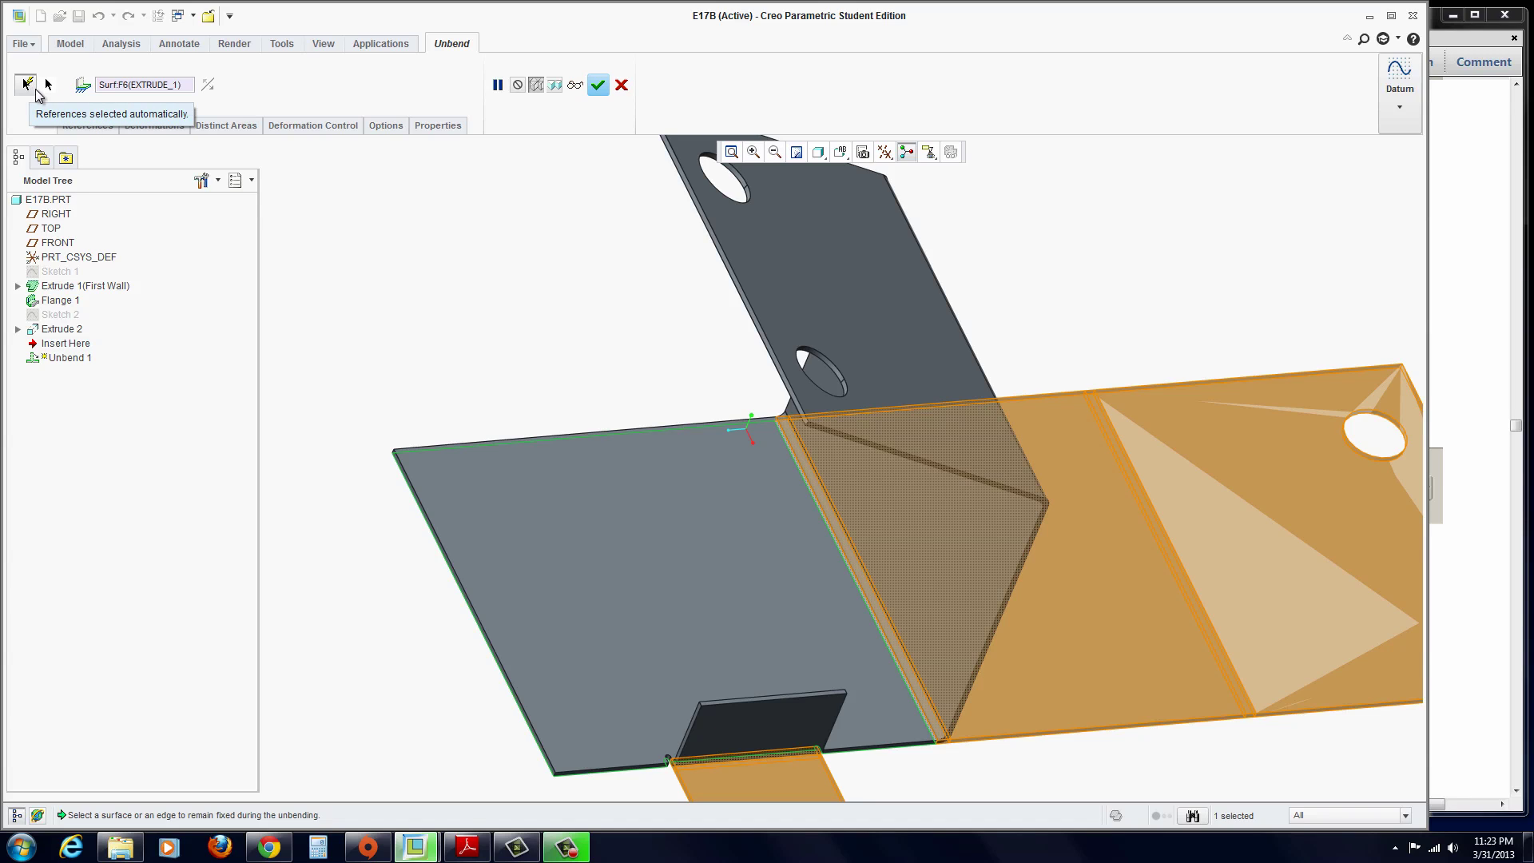
click(49, 85)
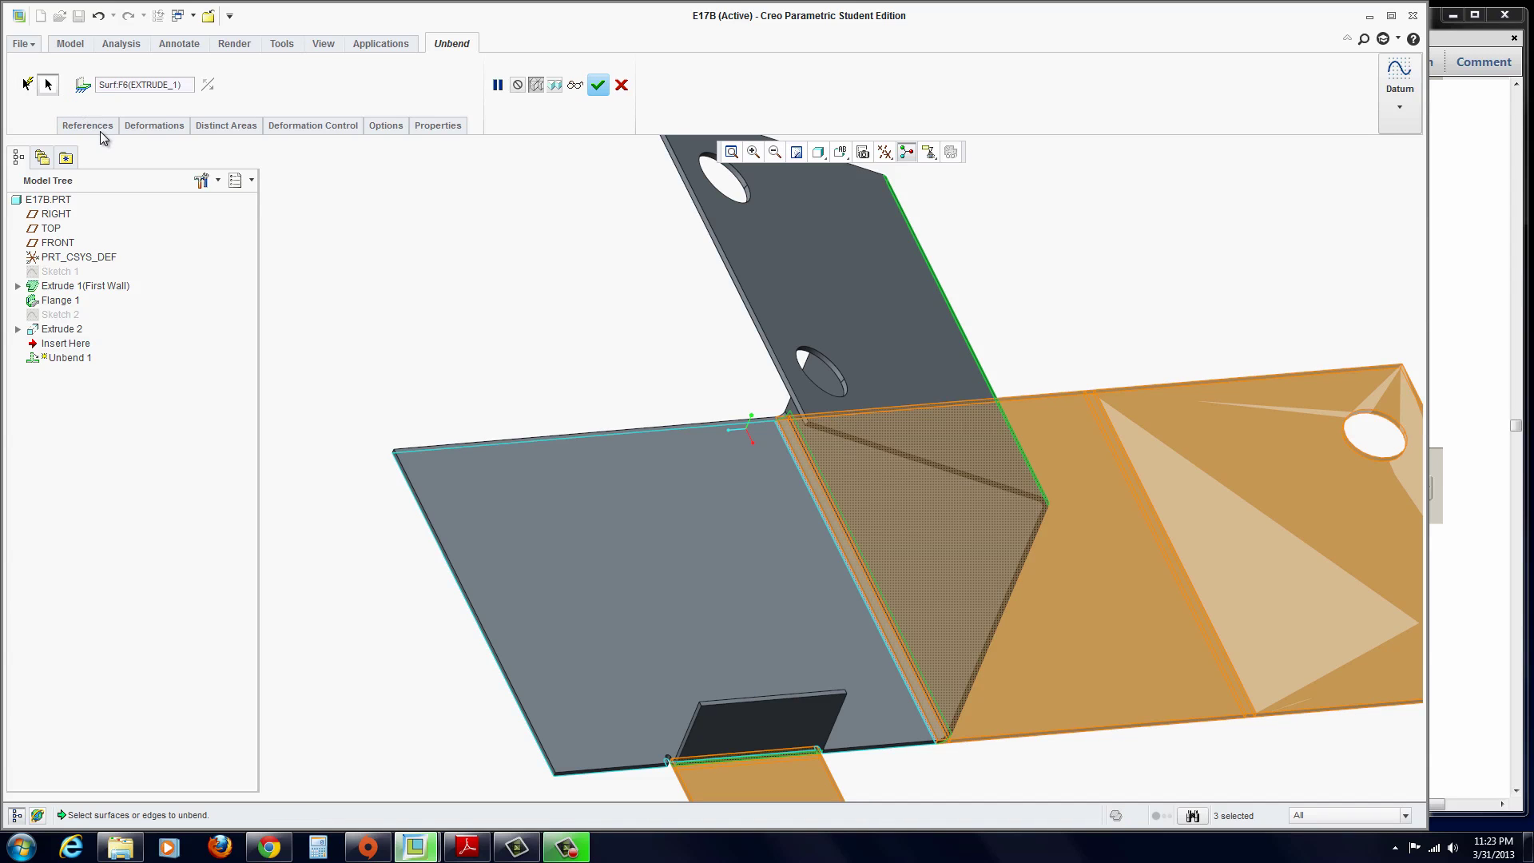
click(136, 131)
click(98, 129)
right_click(165, 181)
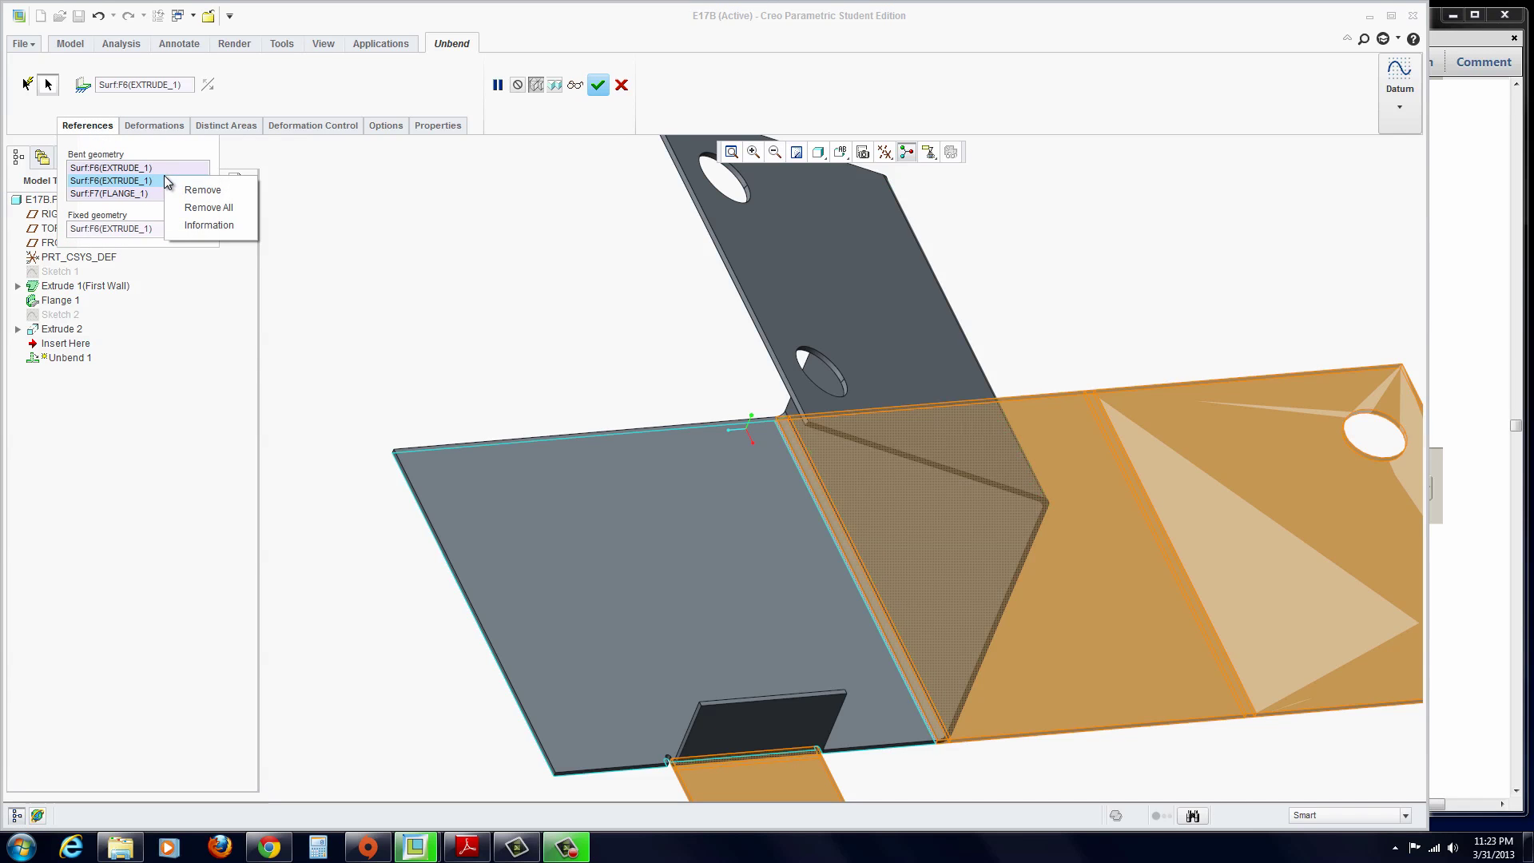
click(207, 207)
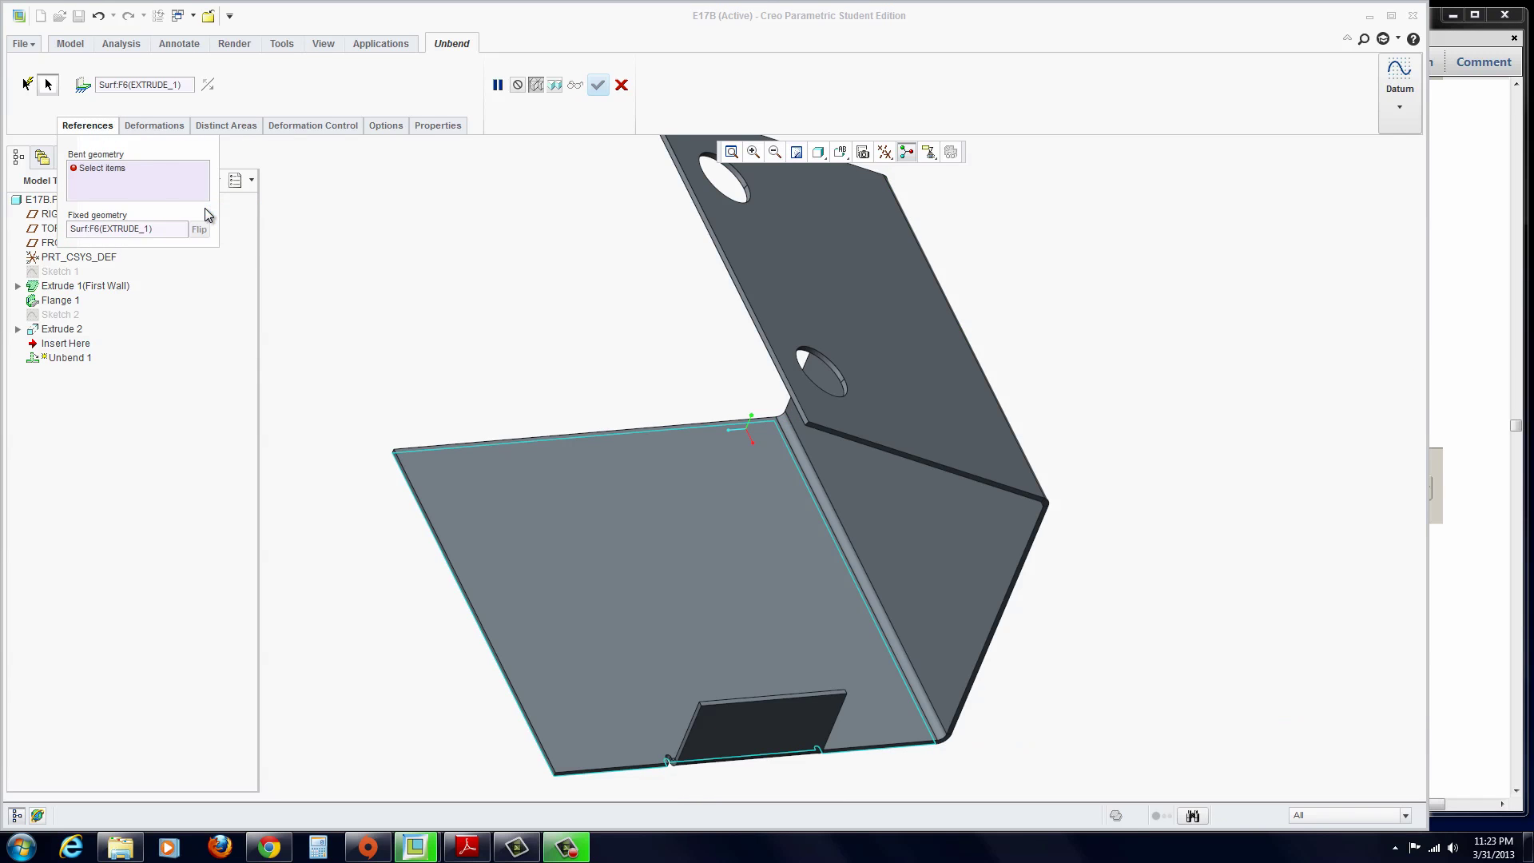
- Keep the base wall's face fixed and unbend only the bend between the base and the middle wall
click(96, 230)
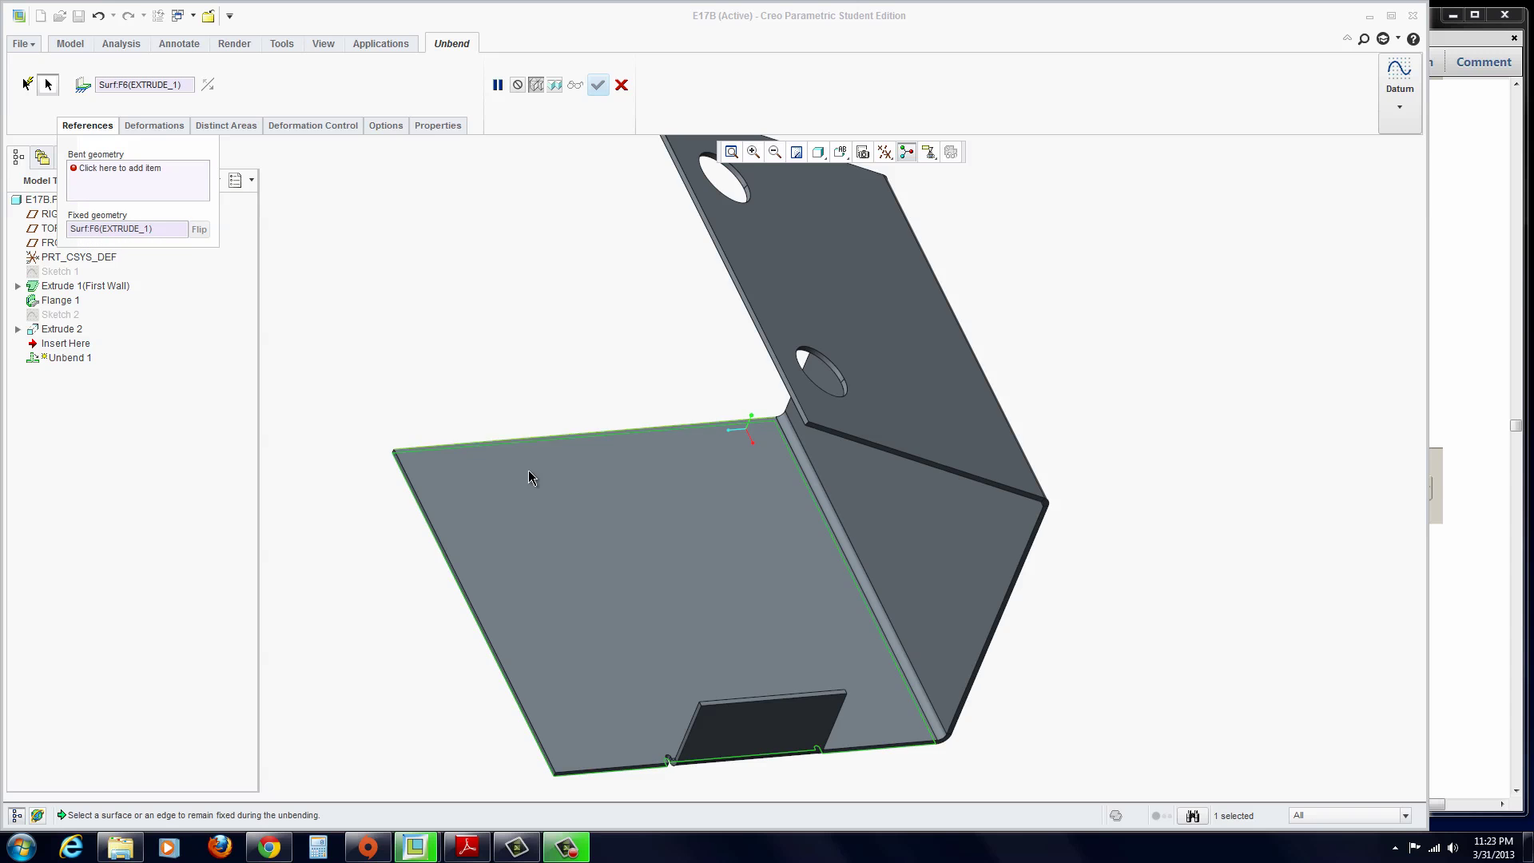
click(585, 526)
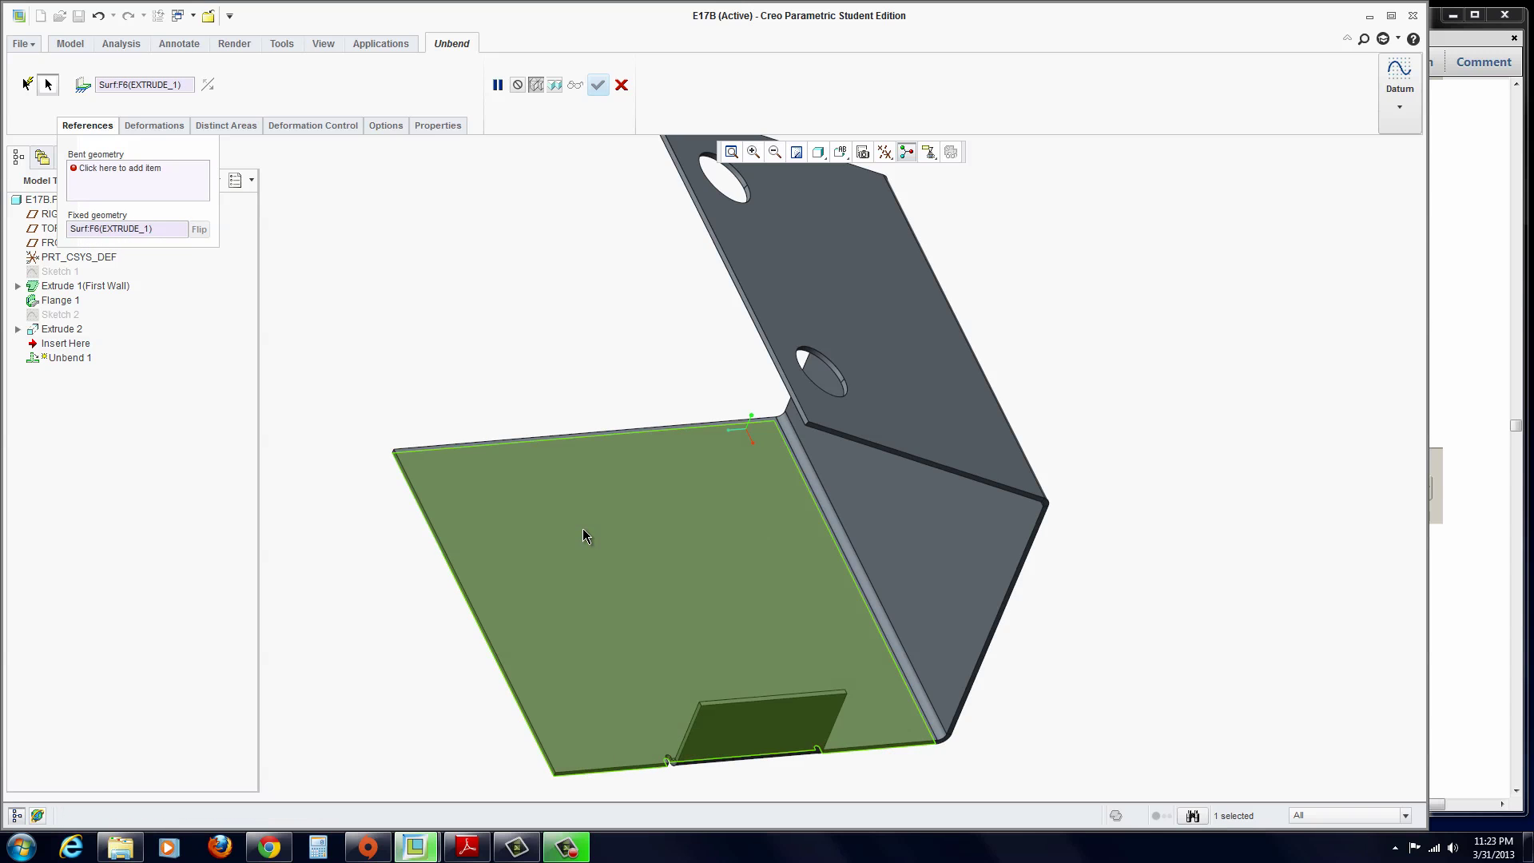
click(104, 172)
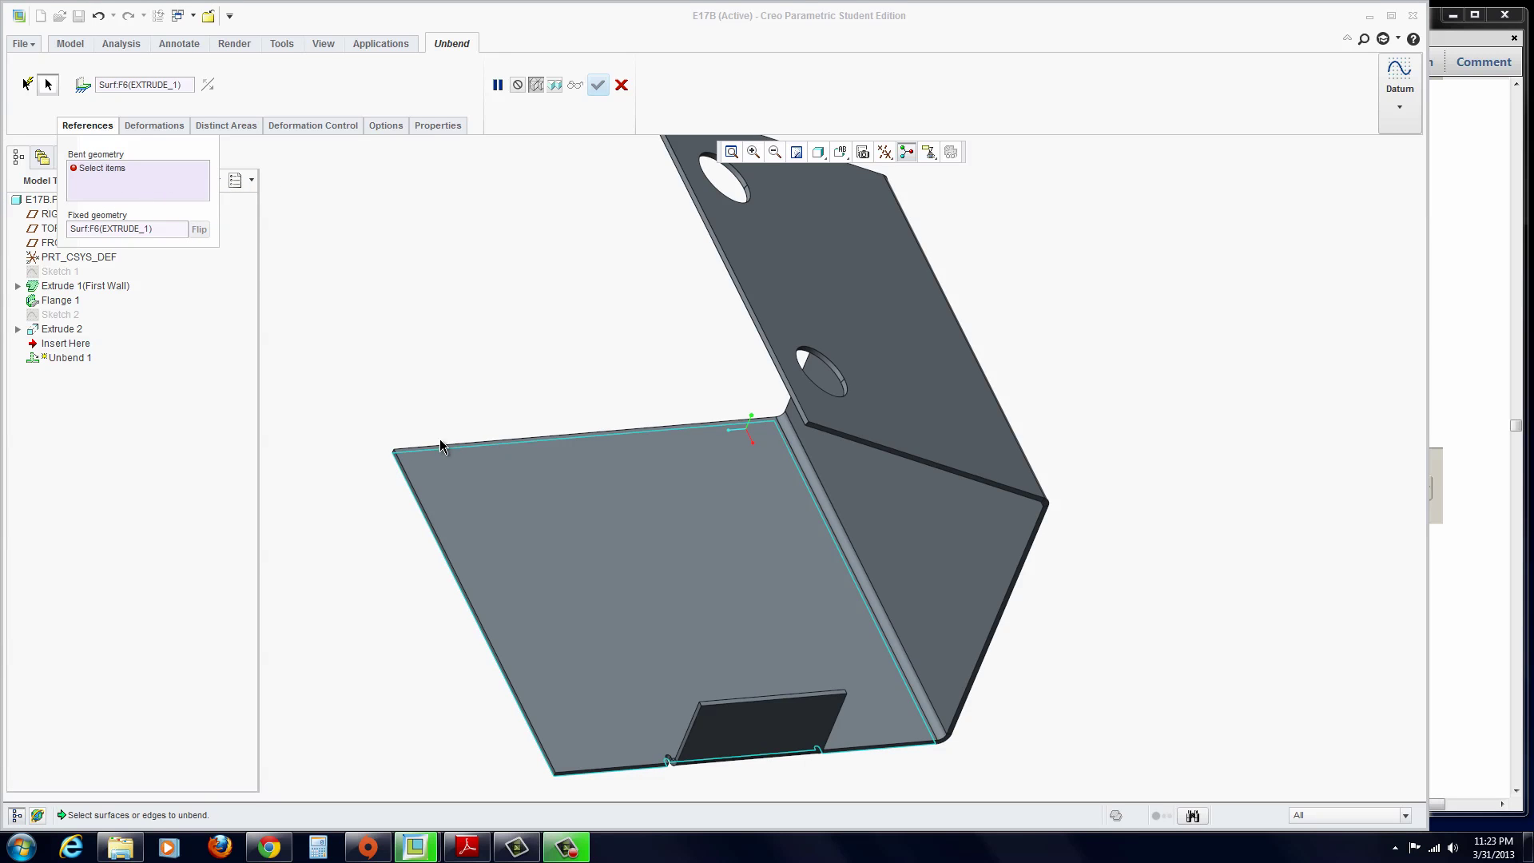
click(853, 560)
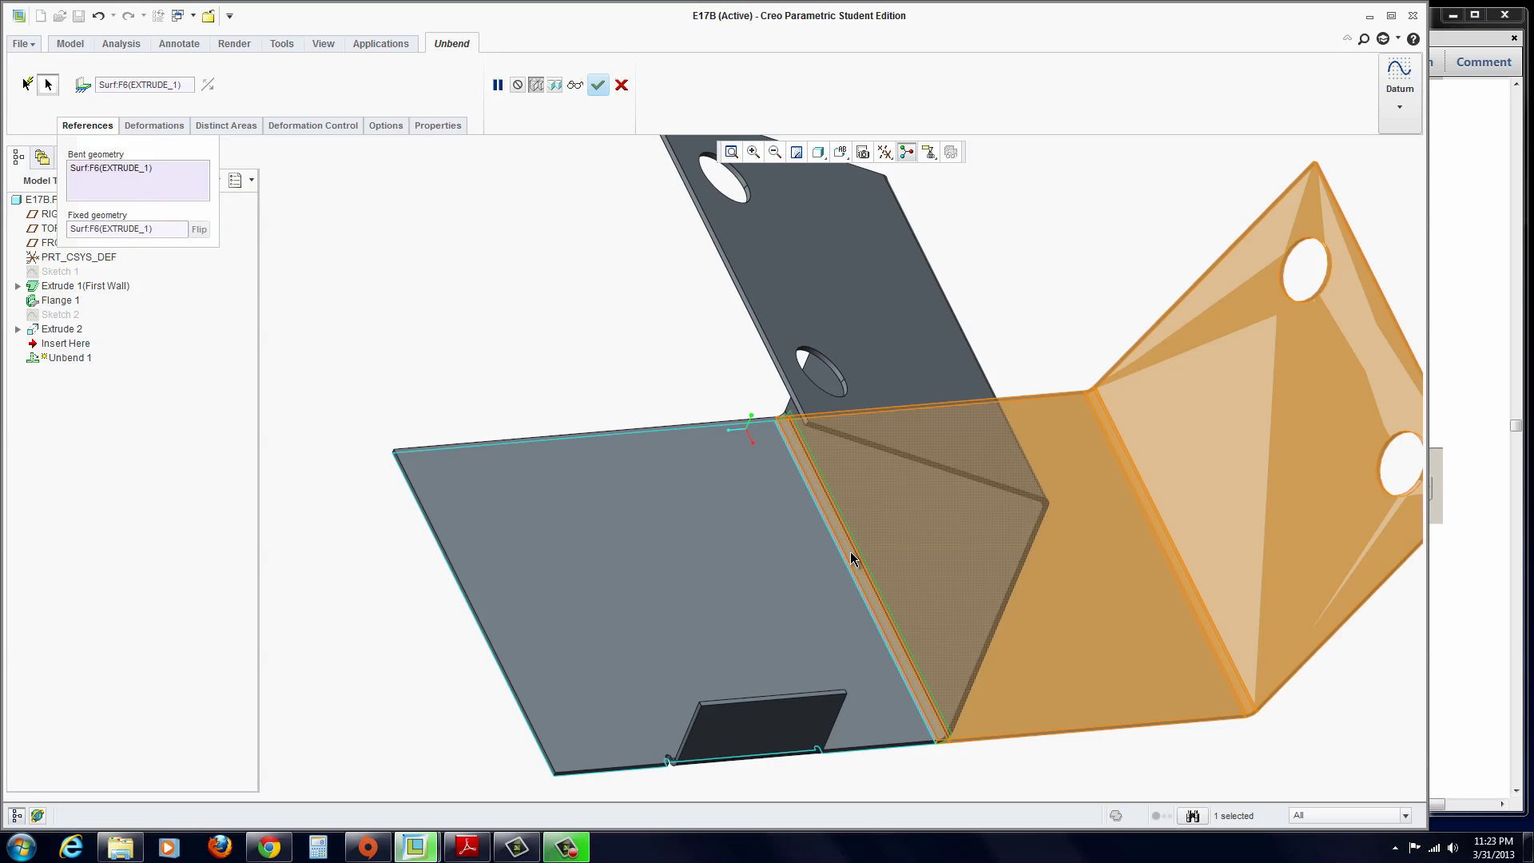
click(598, 87)
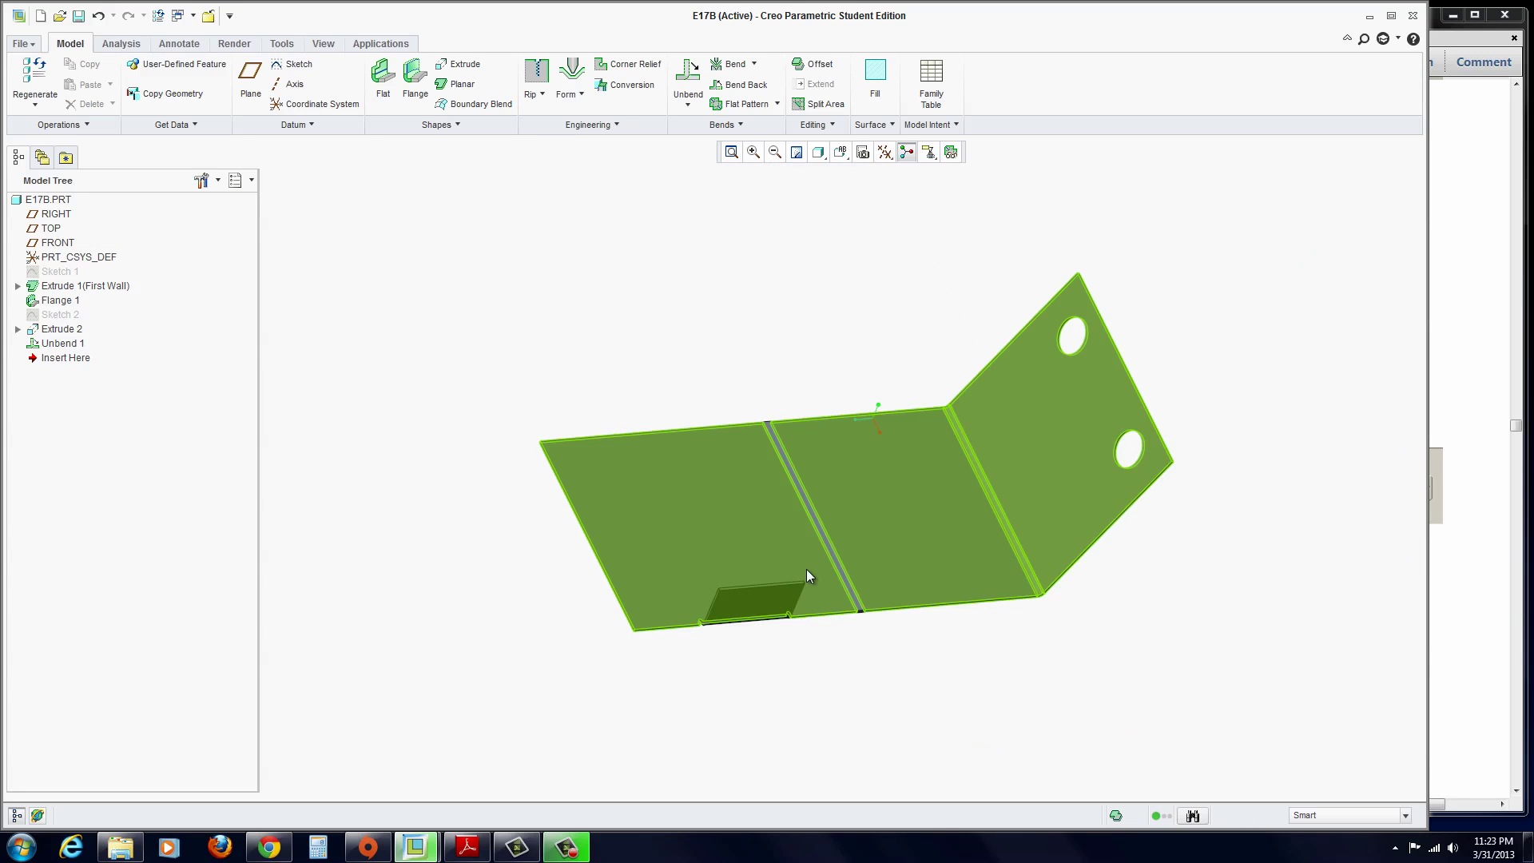
- Start a new sketch on the base wall's inner face with the default orientation
middle_drag(899, 573, 870, 516)
scroll(871, 512, up, 3)
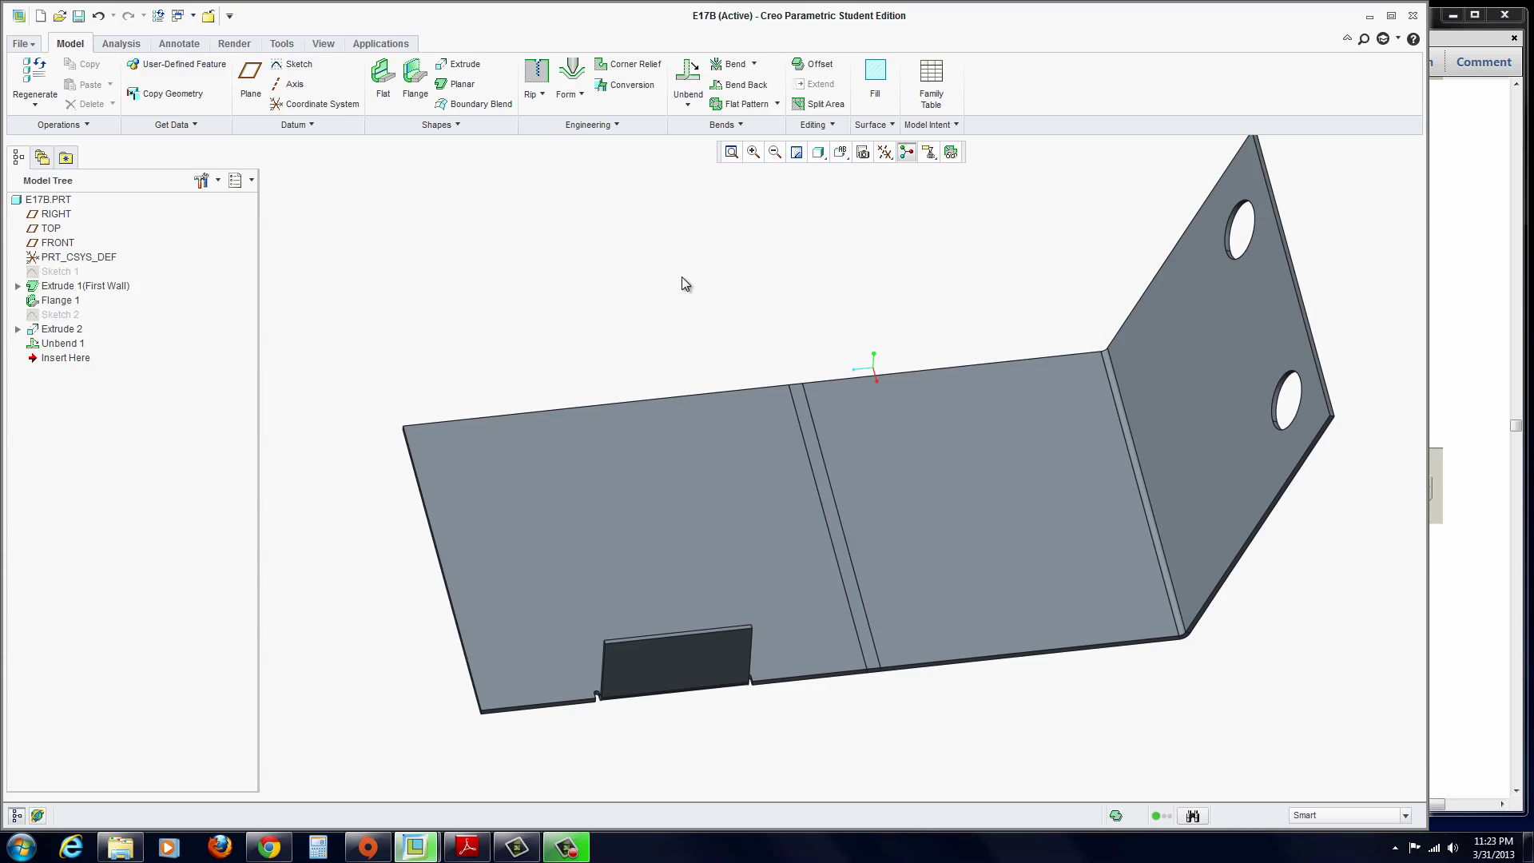
click(294, 64)
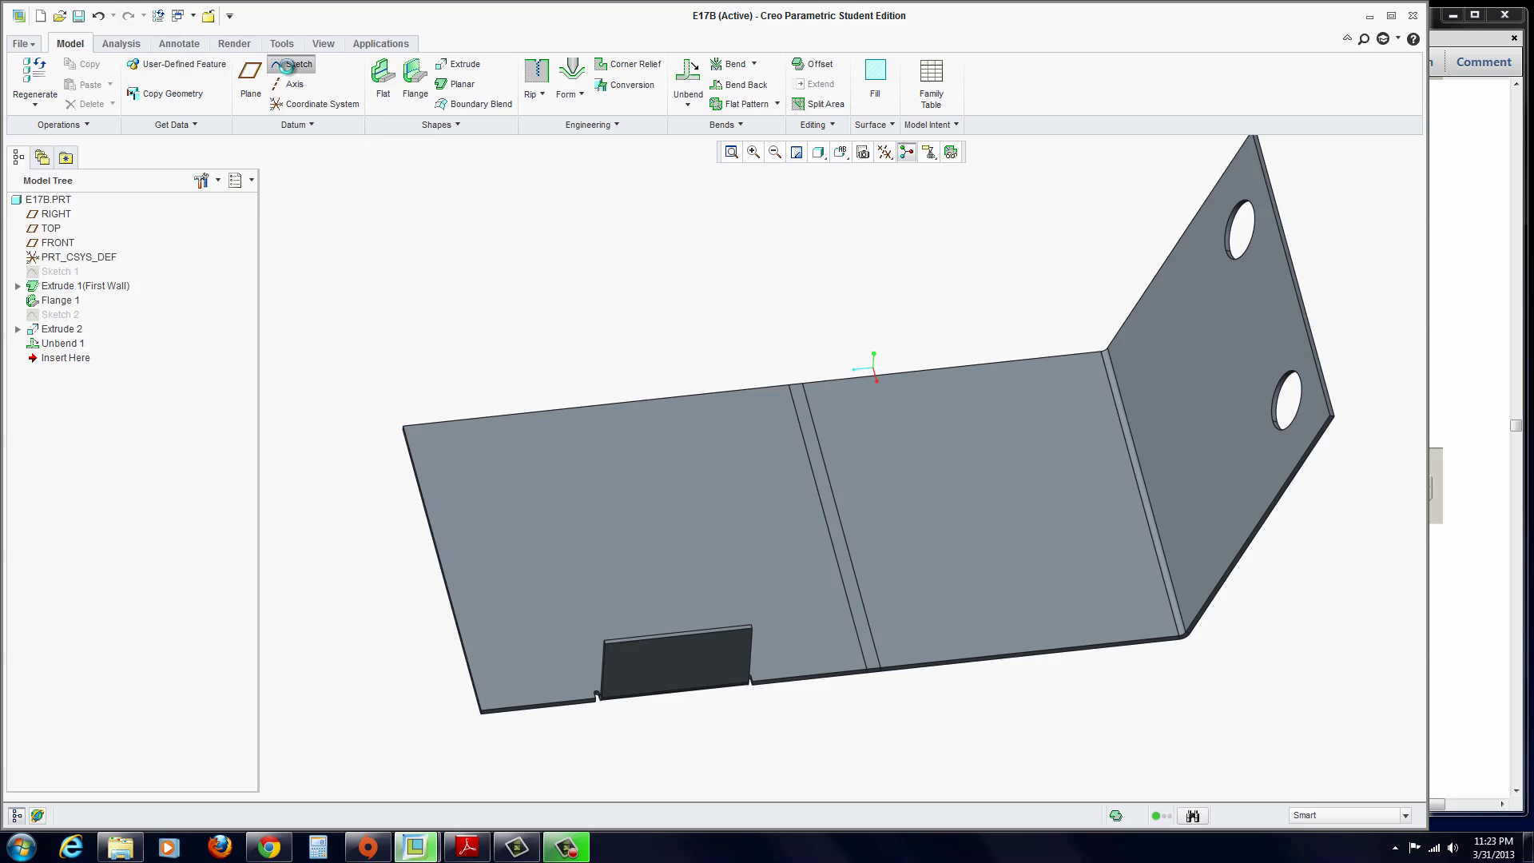
click(749, 501)
middle_click(749, 501)
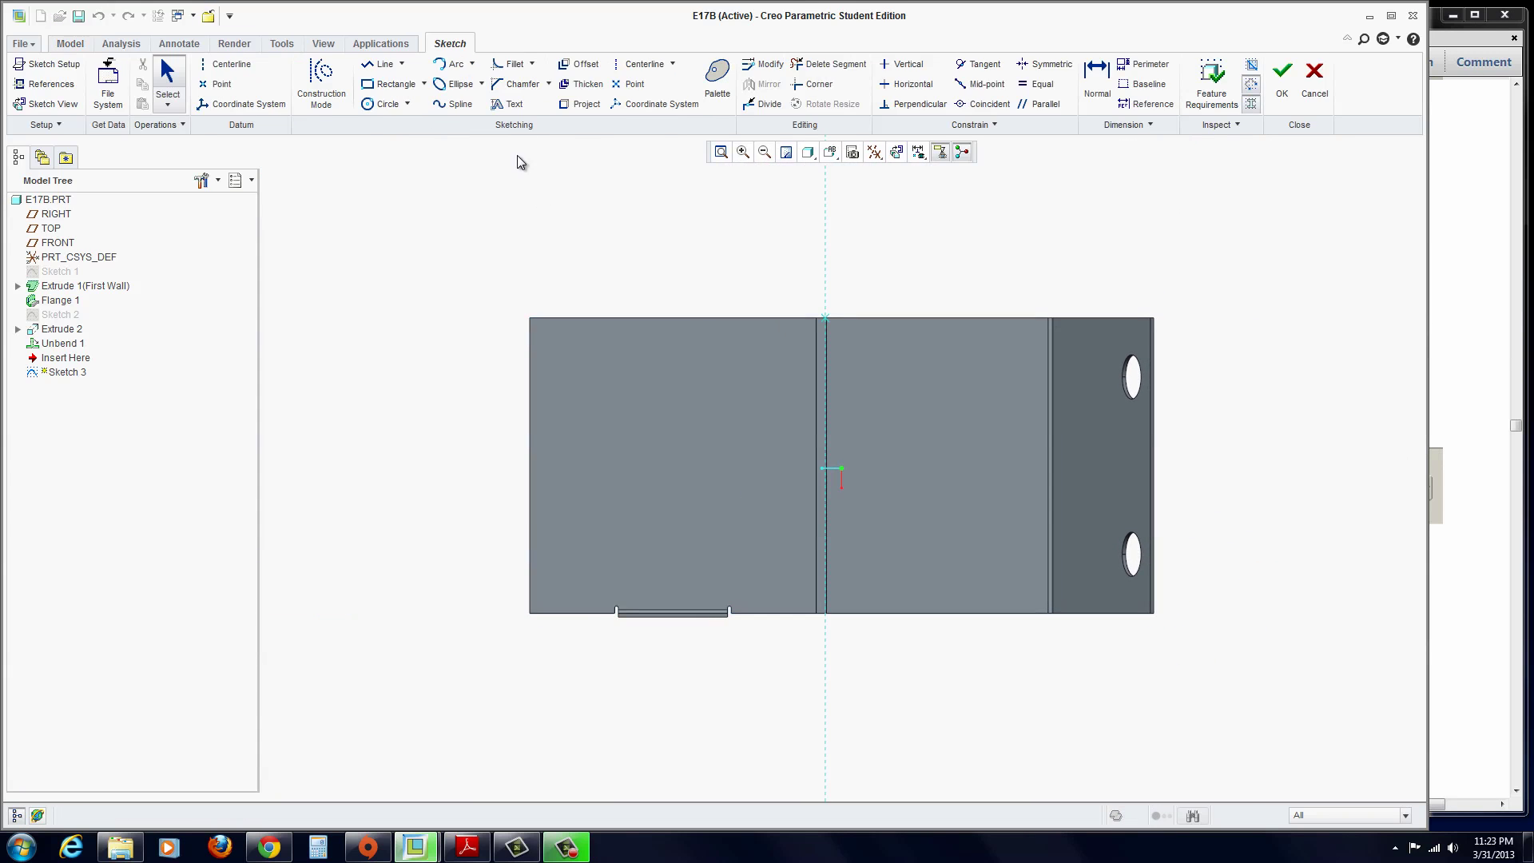
- Sketch a circle about 3 in diameter centered within the flattened bend strip, about midway along its length
click(382, 104)
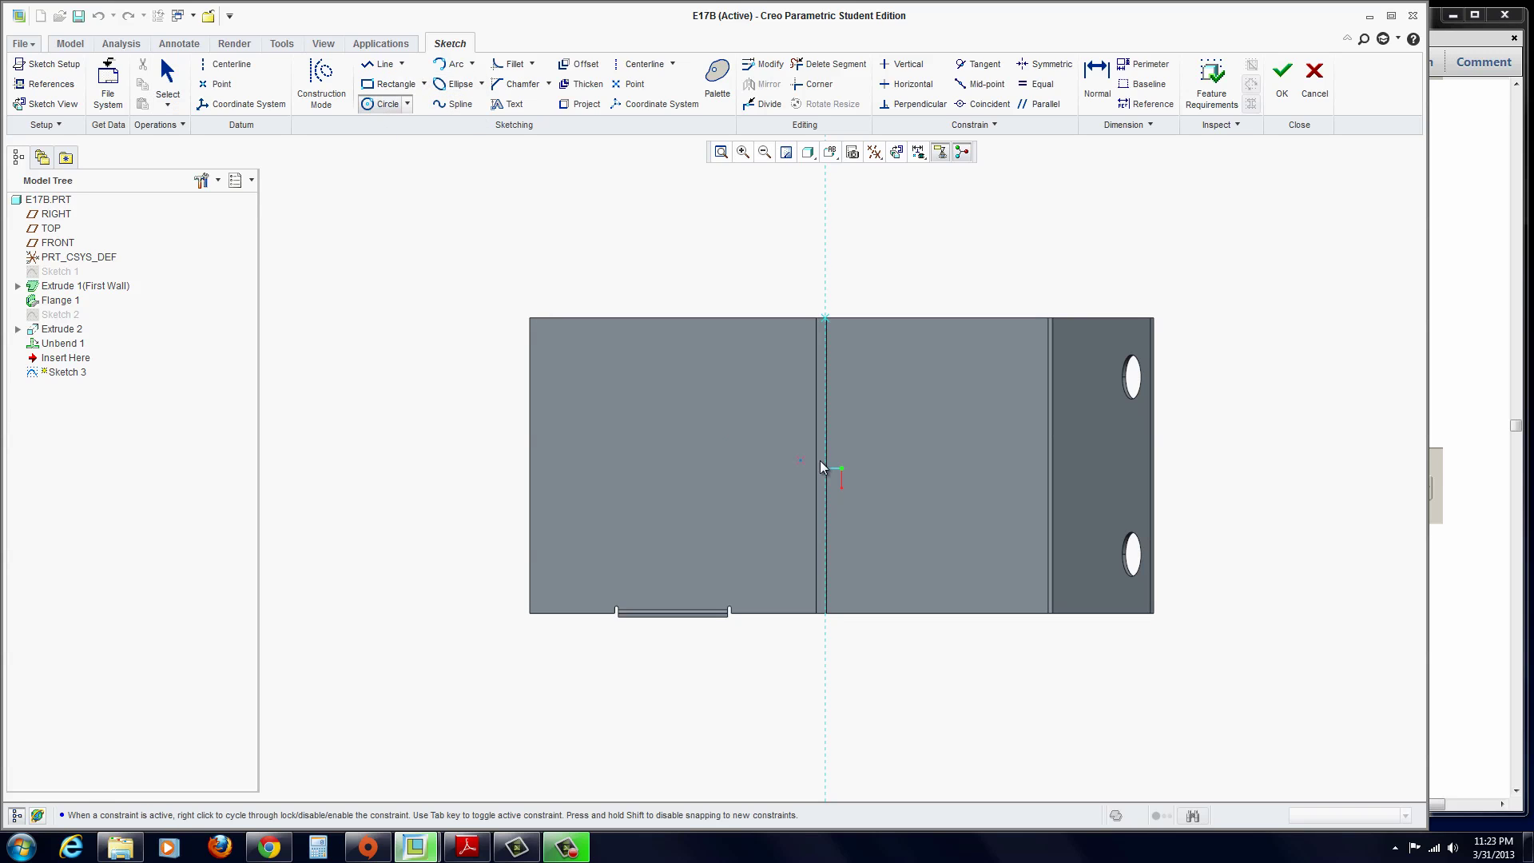
scroll(825, 467, down, 4)
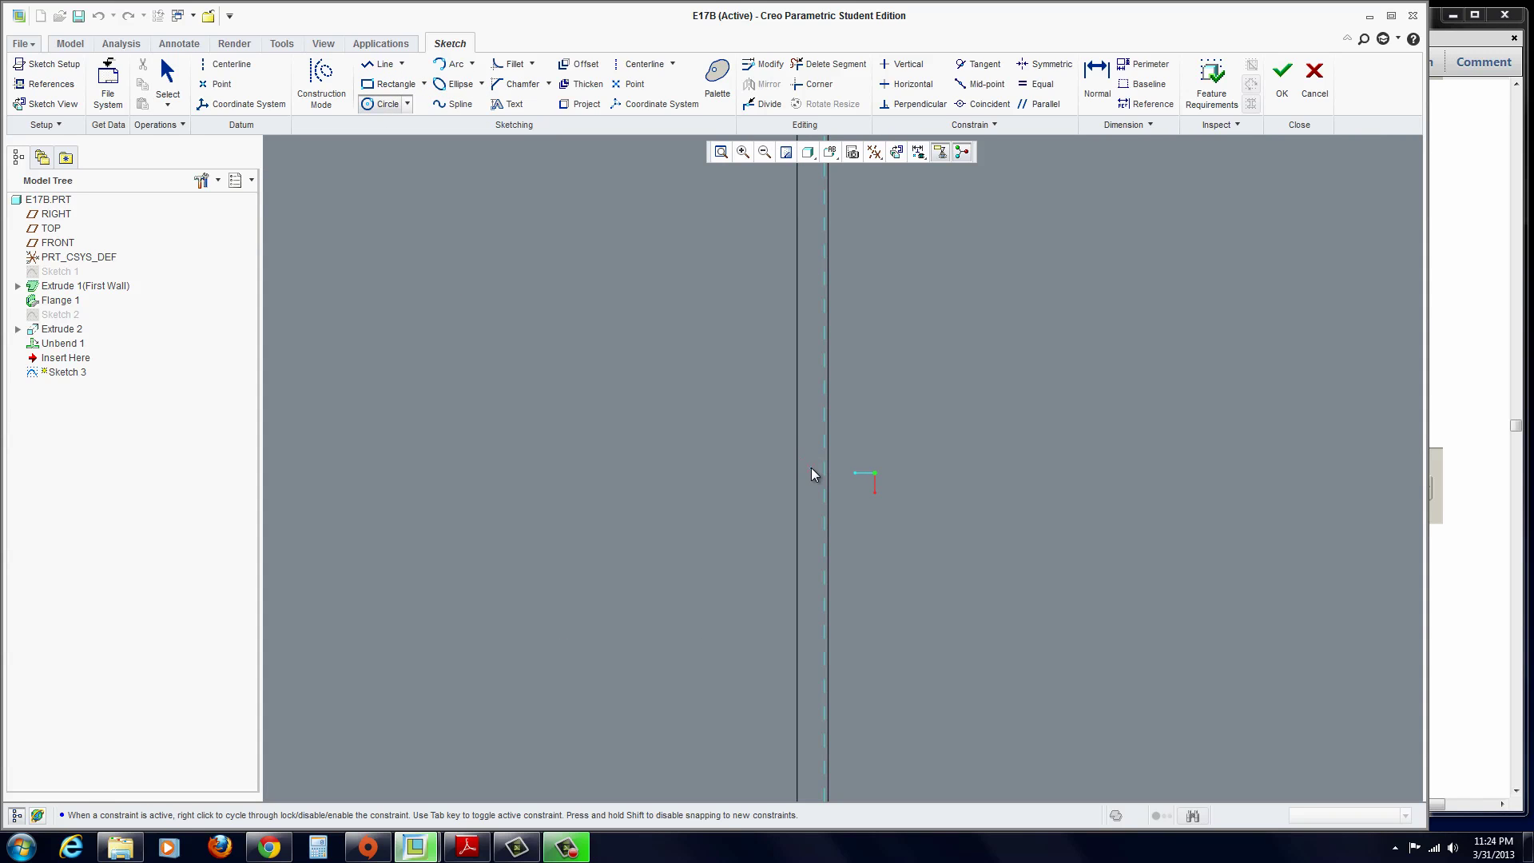
click(812, 470)
middle_click(976, 480)
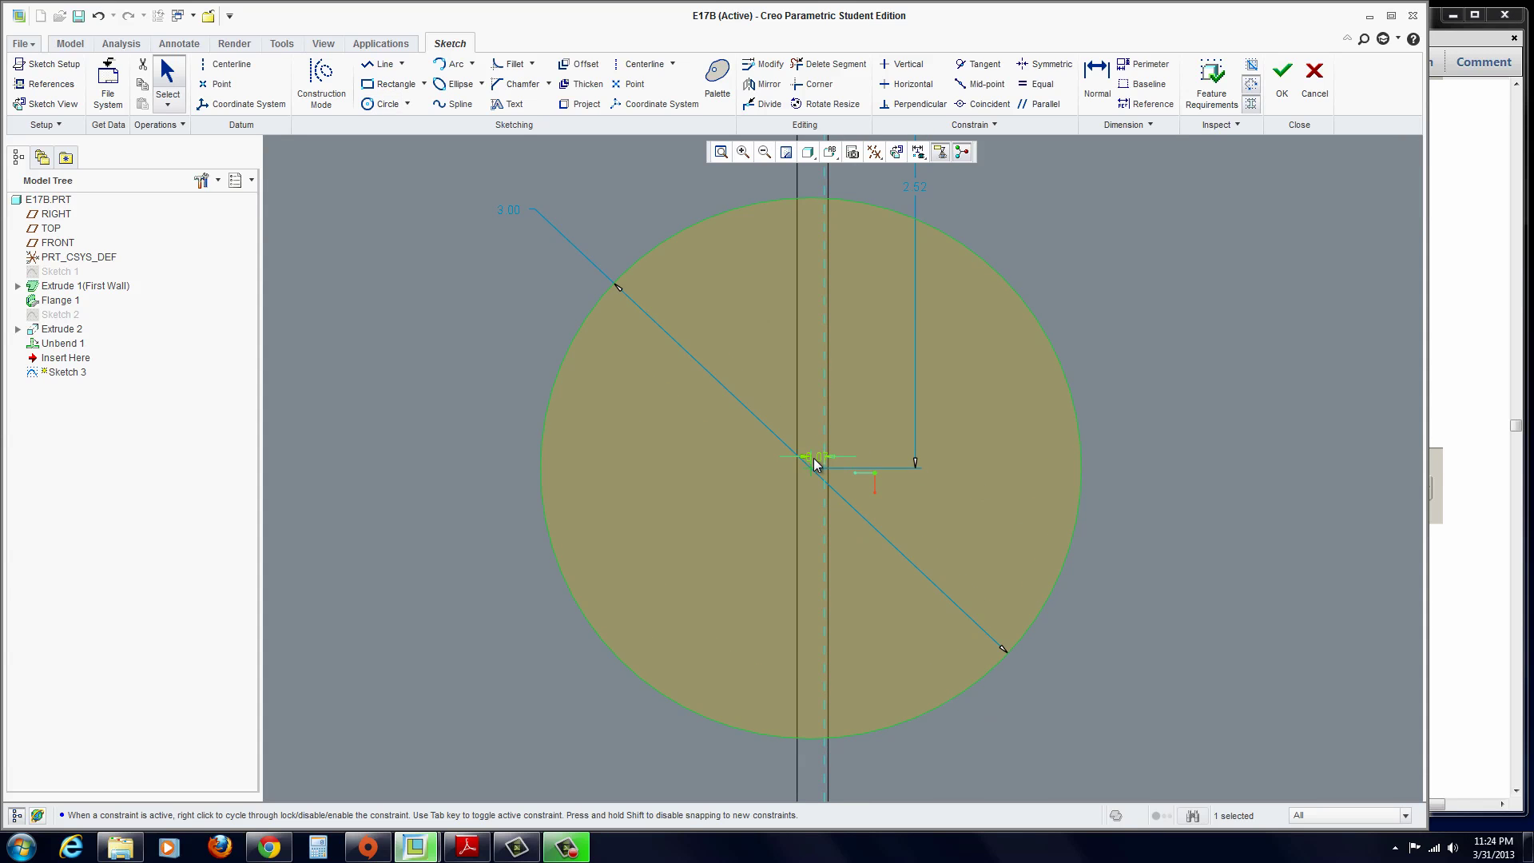
- Set the circle center's offset from the vertical reference line to 0 and its distance from the upper edge to 2.5
drag(818, 461, 885, 407)
double_click(886, 408)
text(0)
key(Return)
scroll(864, 500, down, 1)
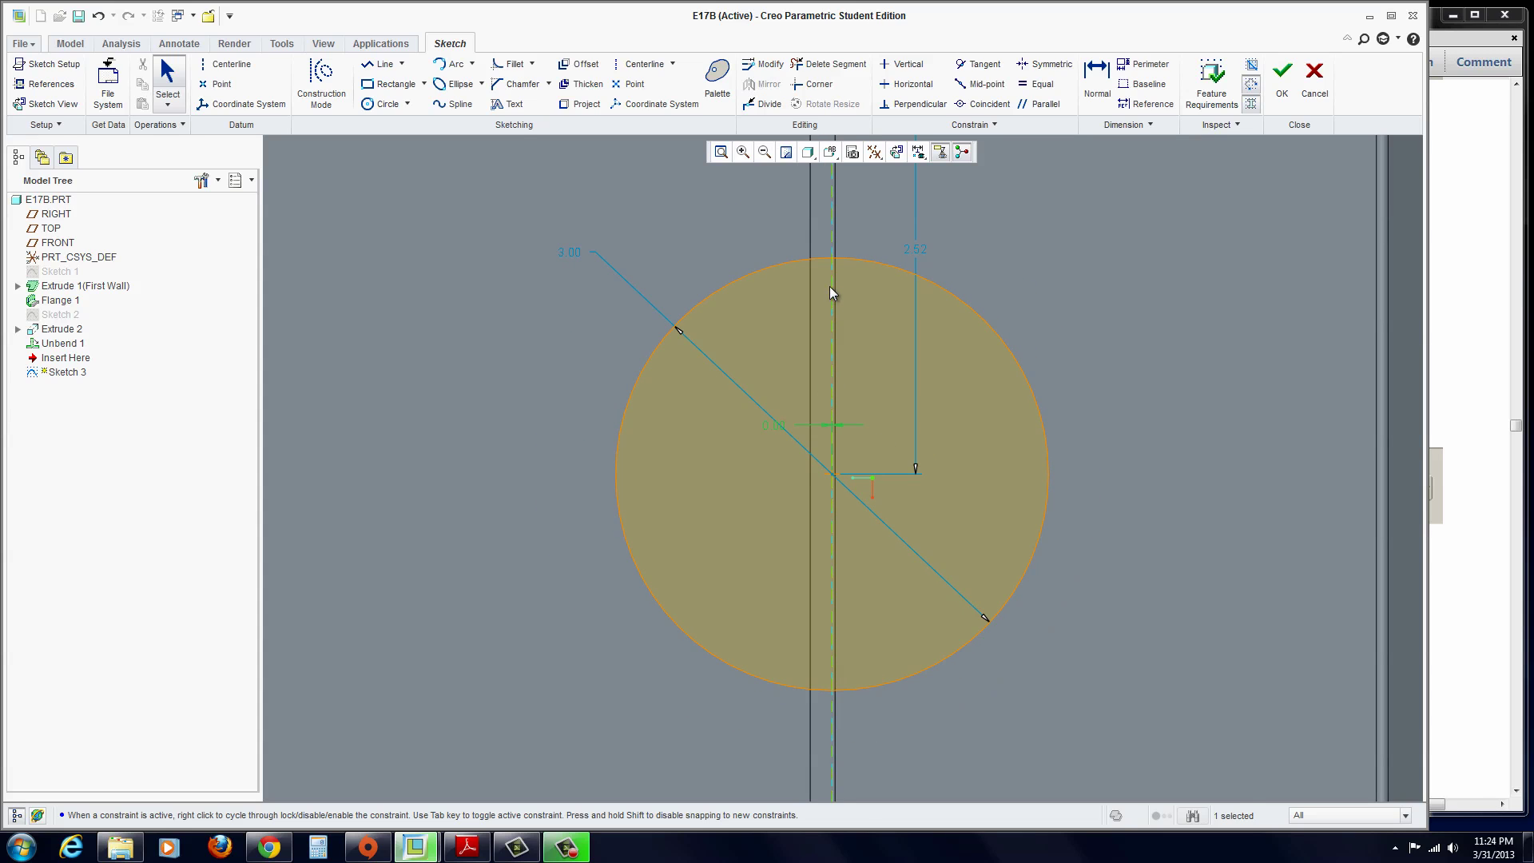
scroll(879, 429, down, 1)
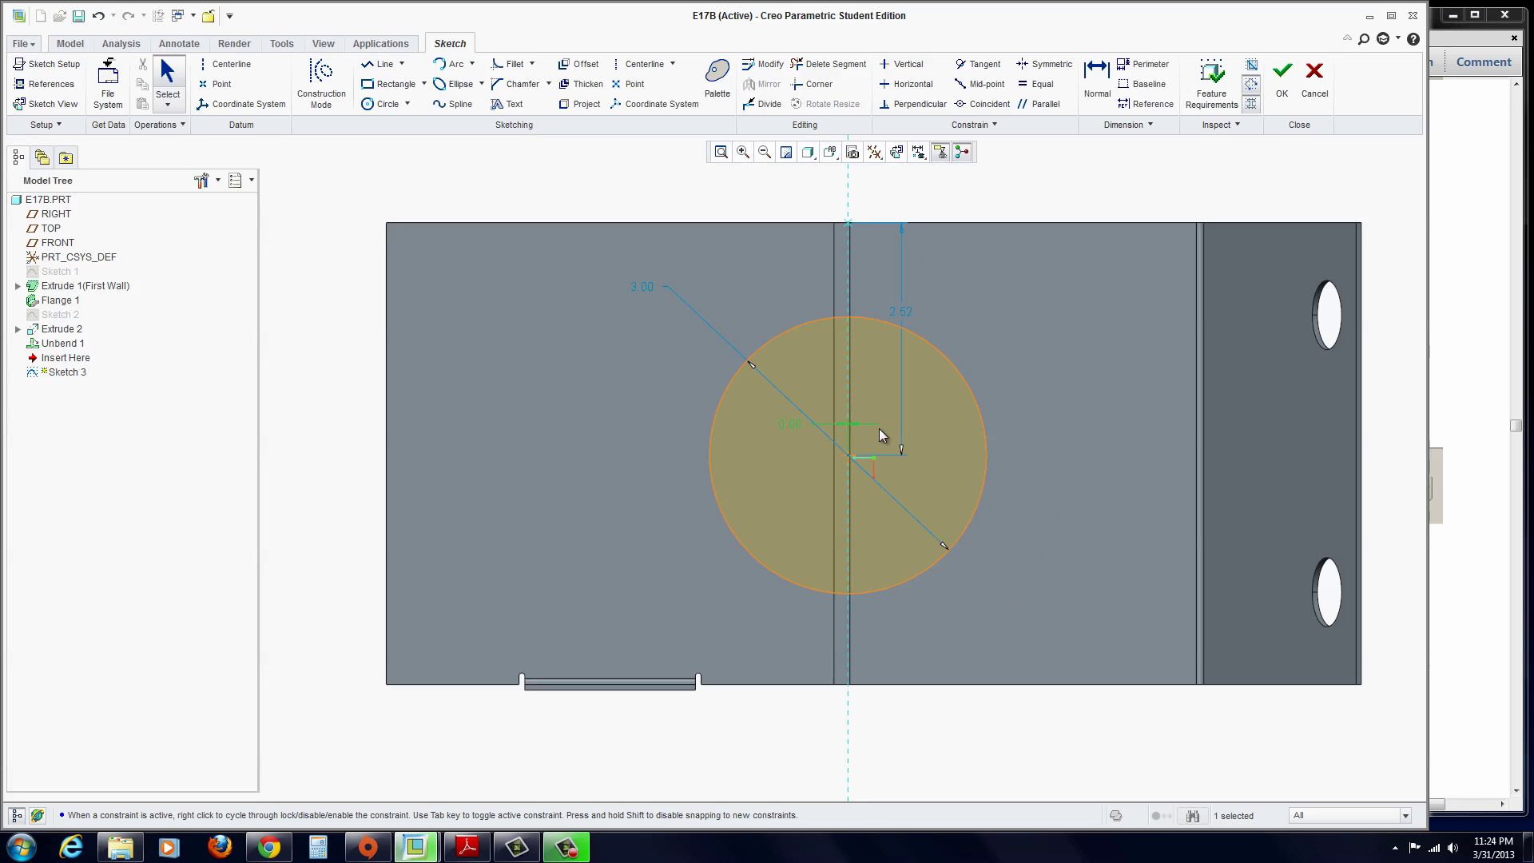
double_click(908, 310)
key(Return)
- Set the circle's diameter to 3 after checking step 8 of the exercise PDF, and finish the sketch
double_click(646, 283)
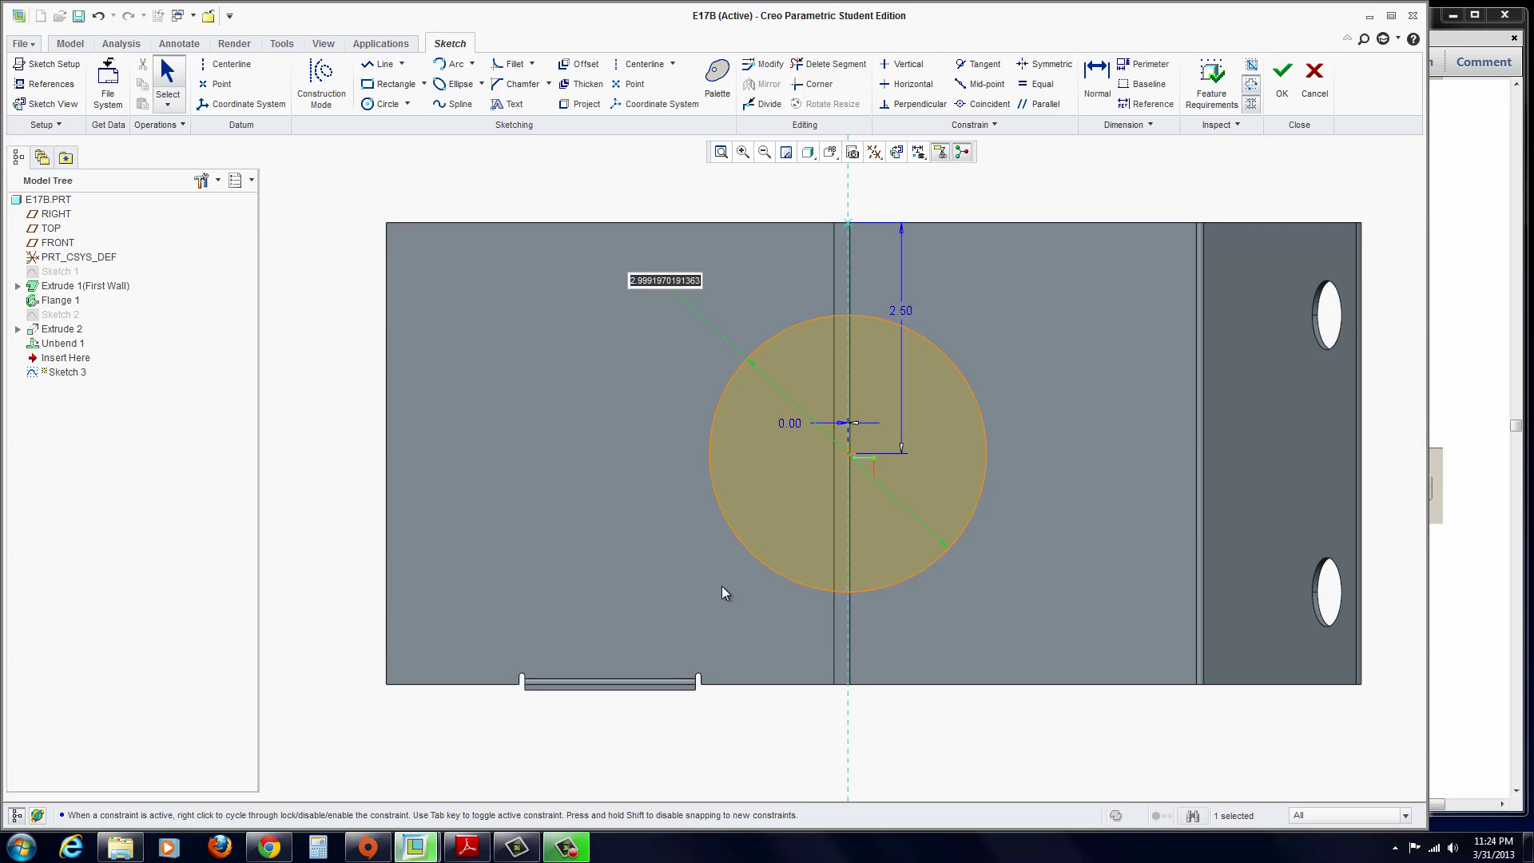
click(1506, 542)
scroll(1512, 436, down, 3)
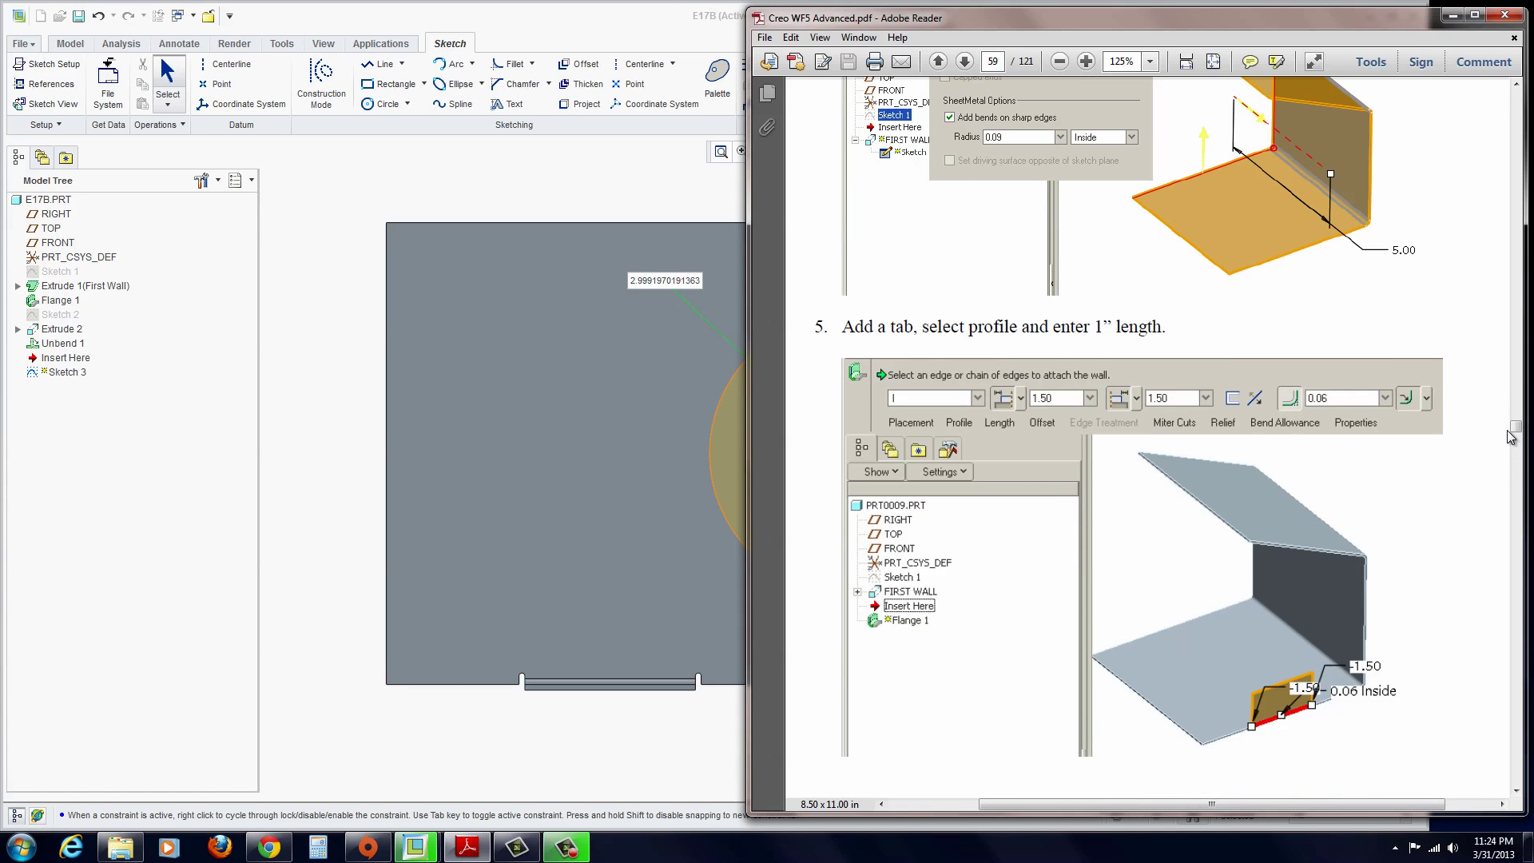
drag(1513, 436, 1518, 440)
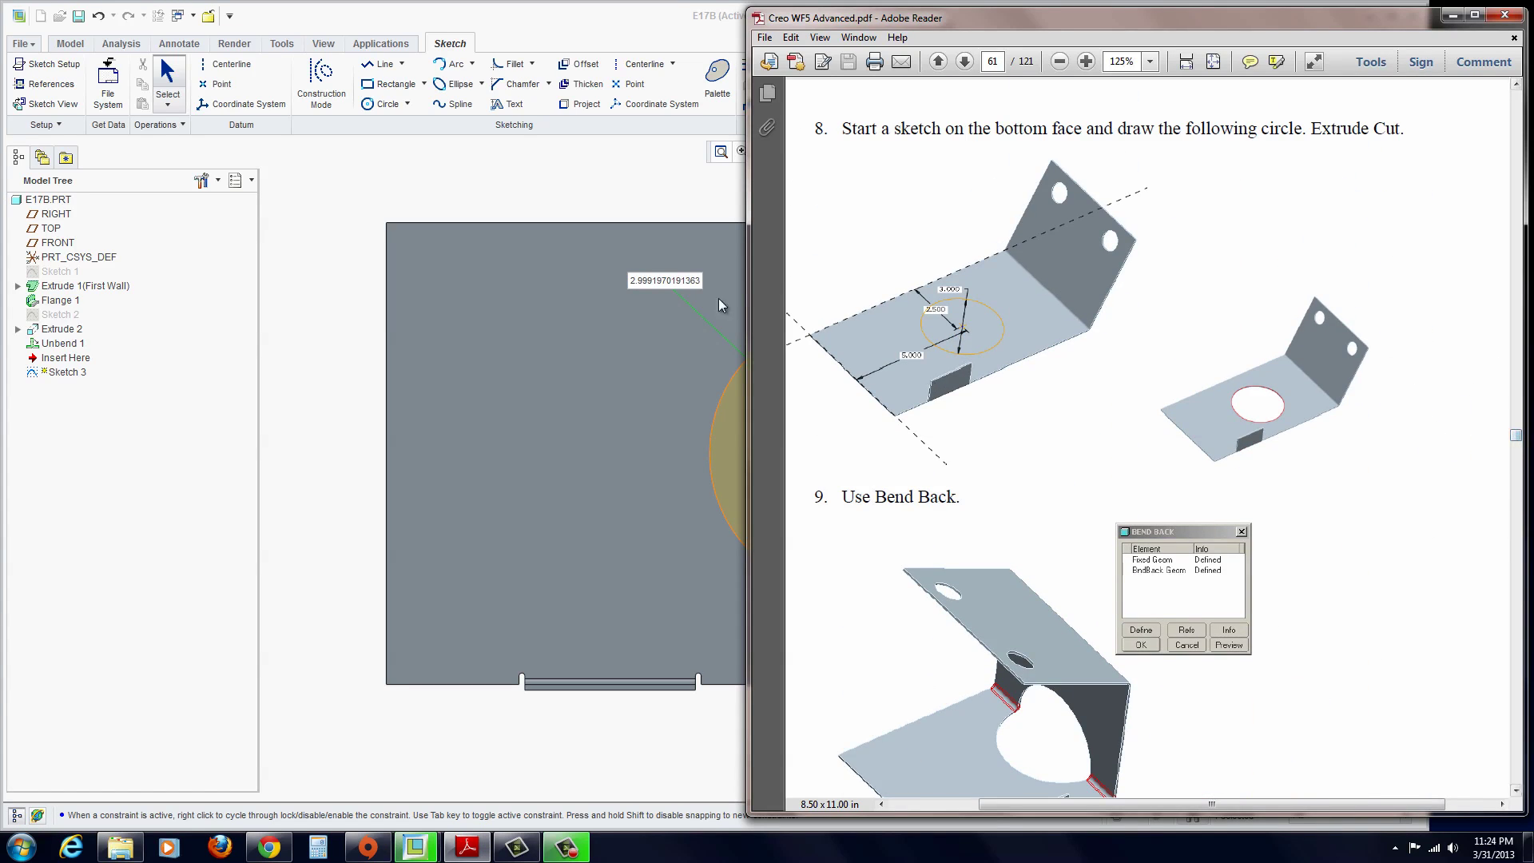
click(648, 282)
double_click(649, 285)
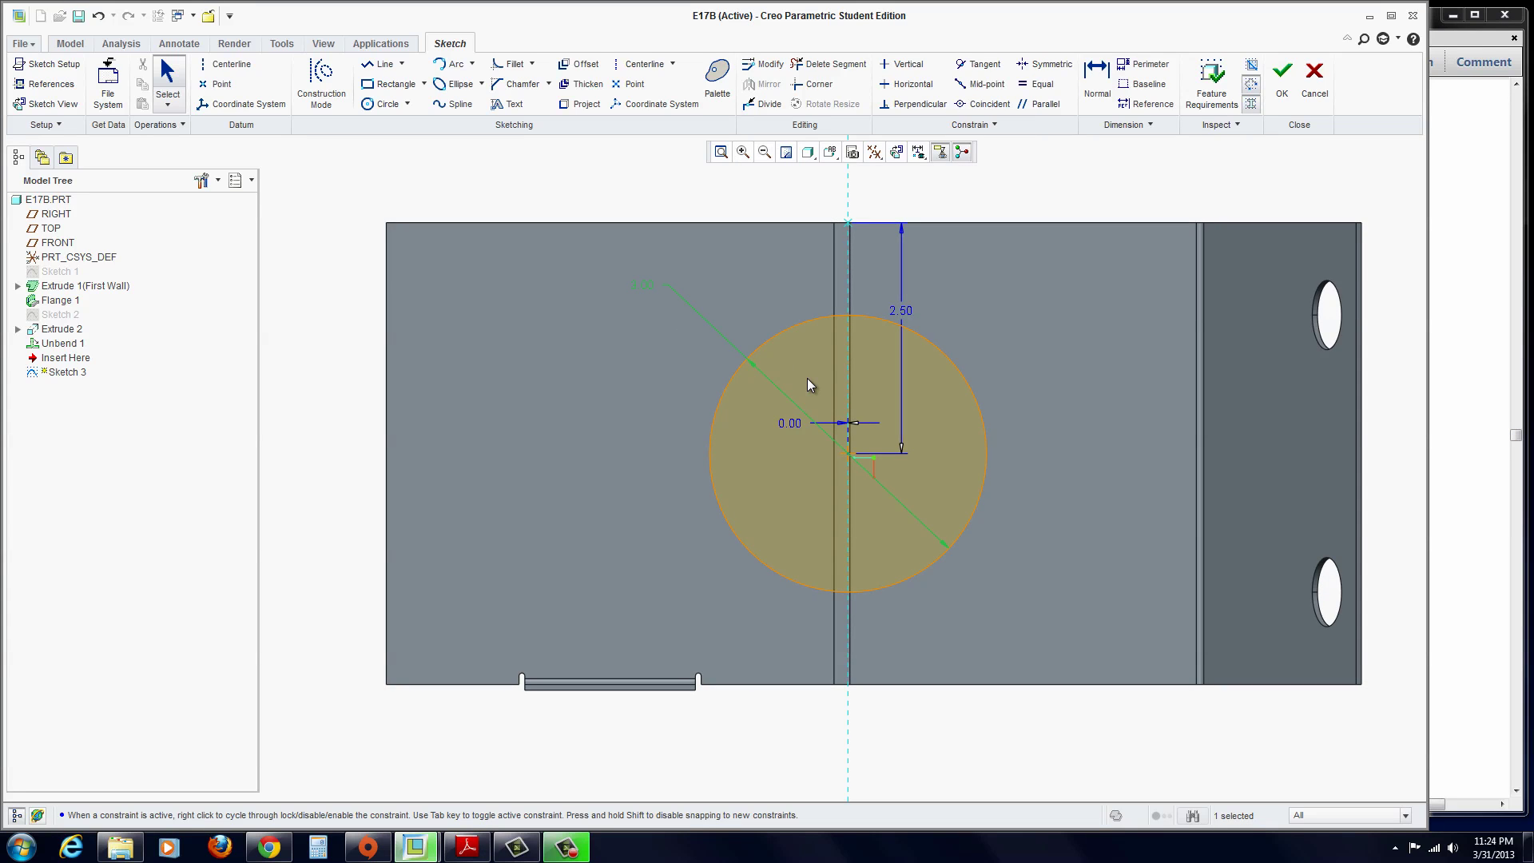
middle_drag(818, 476, 847, 383)
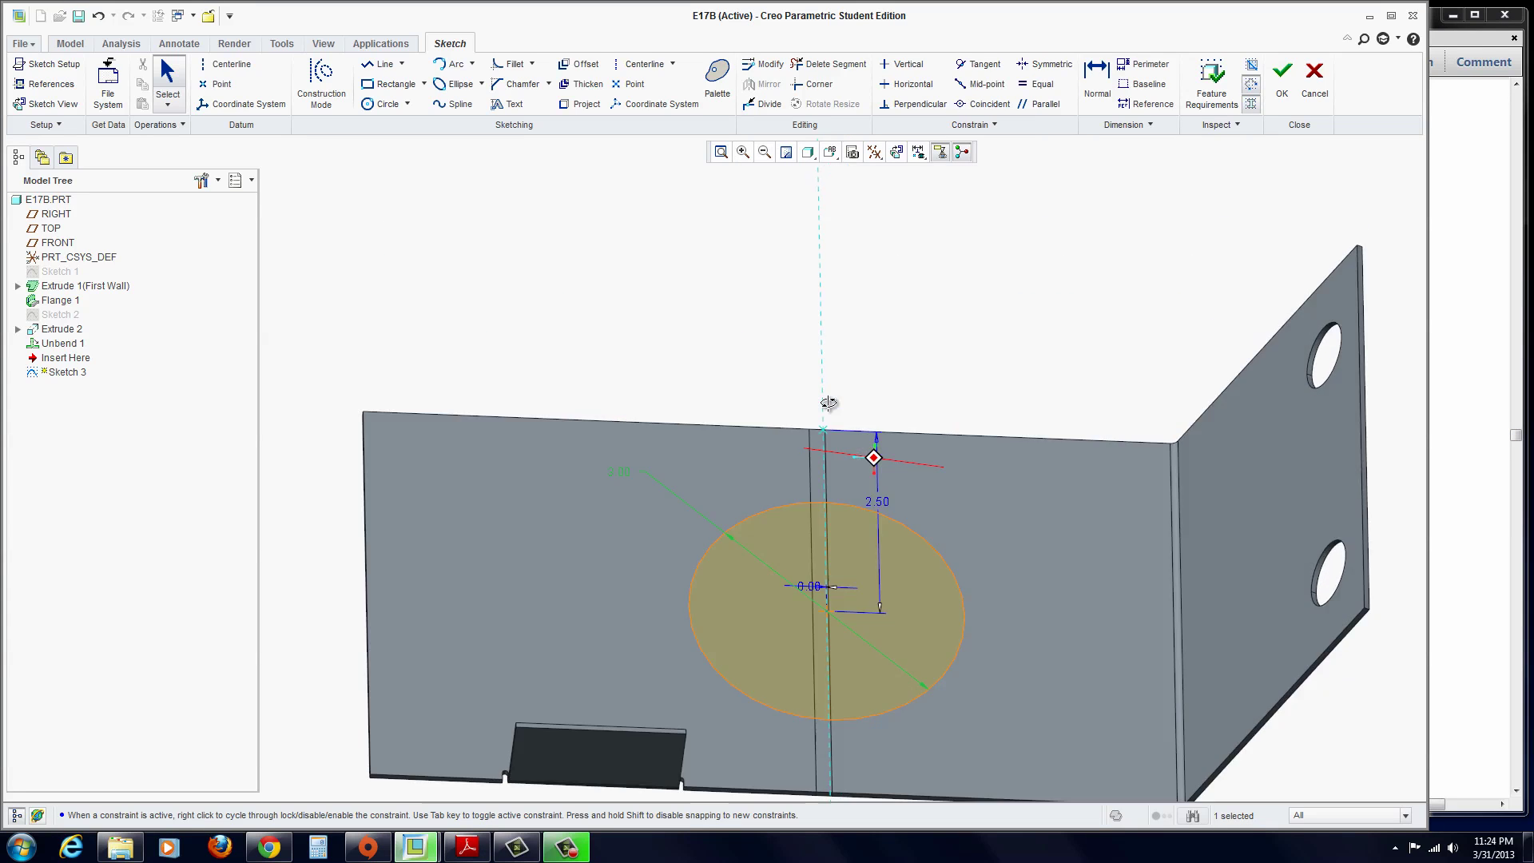
click(1285, 89)
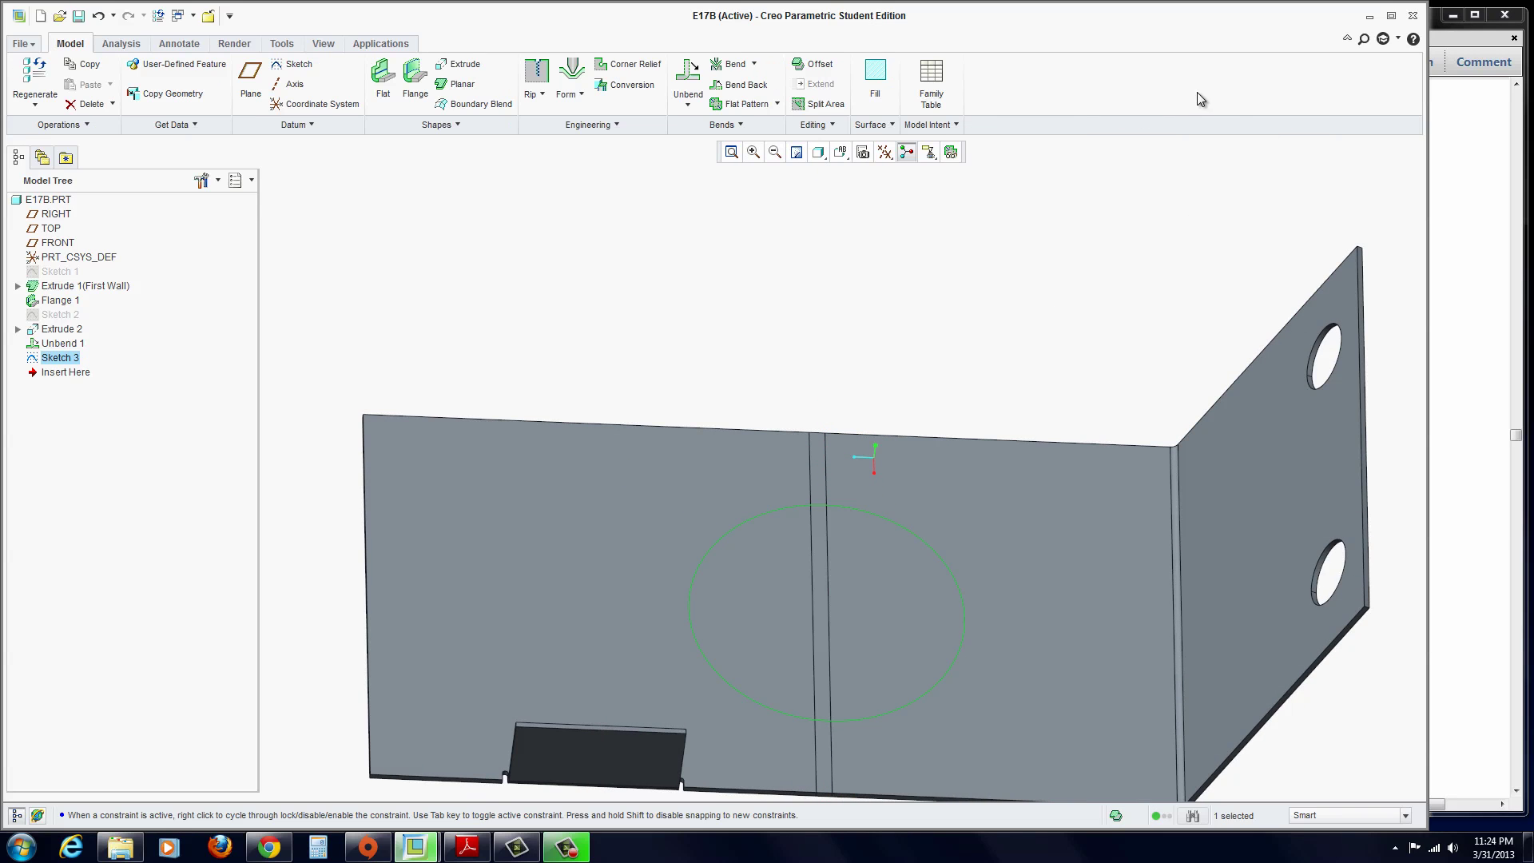
- Extrude the circle sketch as a cut through the flattened sheet, removing the hole across the unbent strip
click(460, 67)
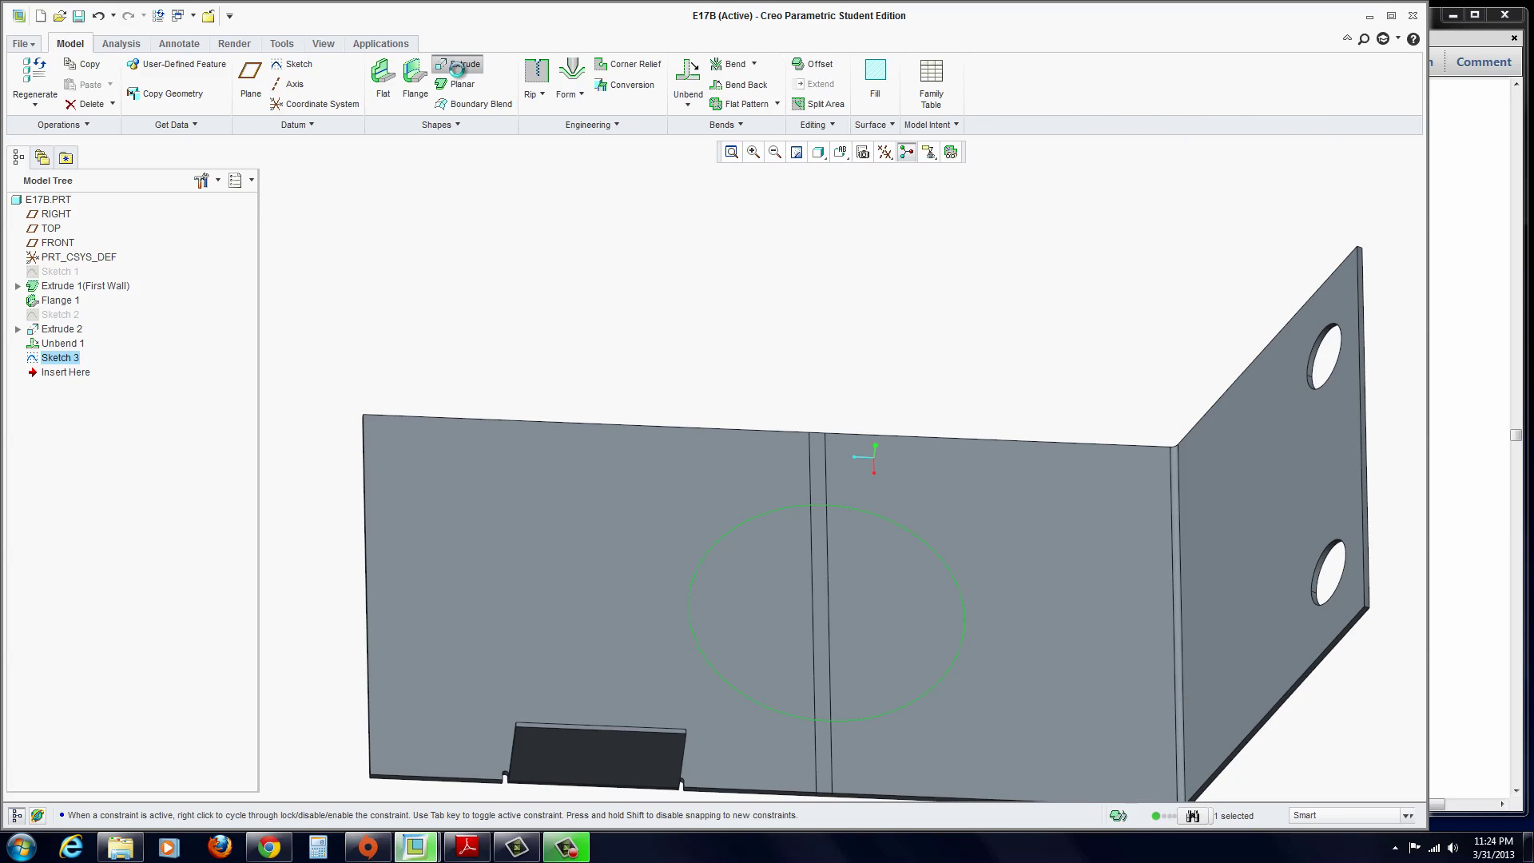
click(832, 589)
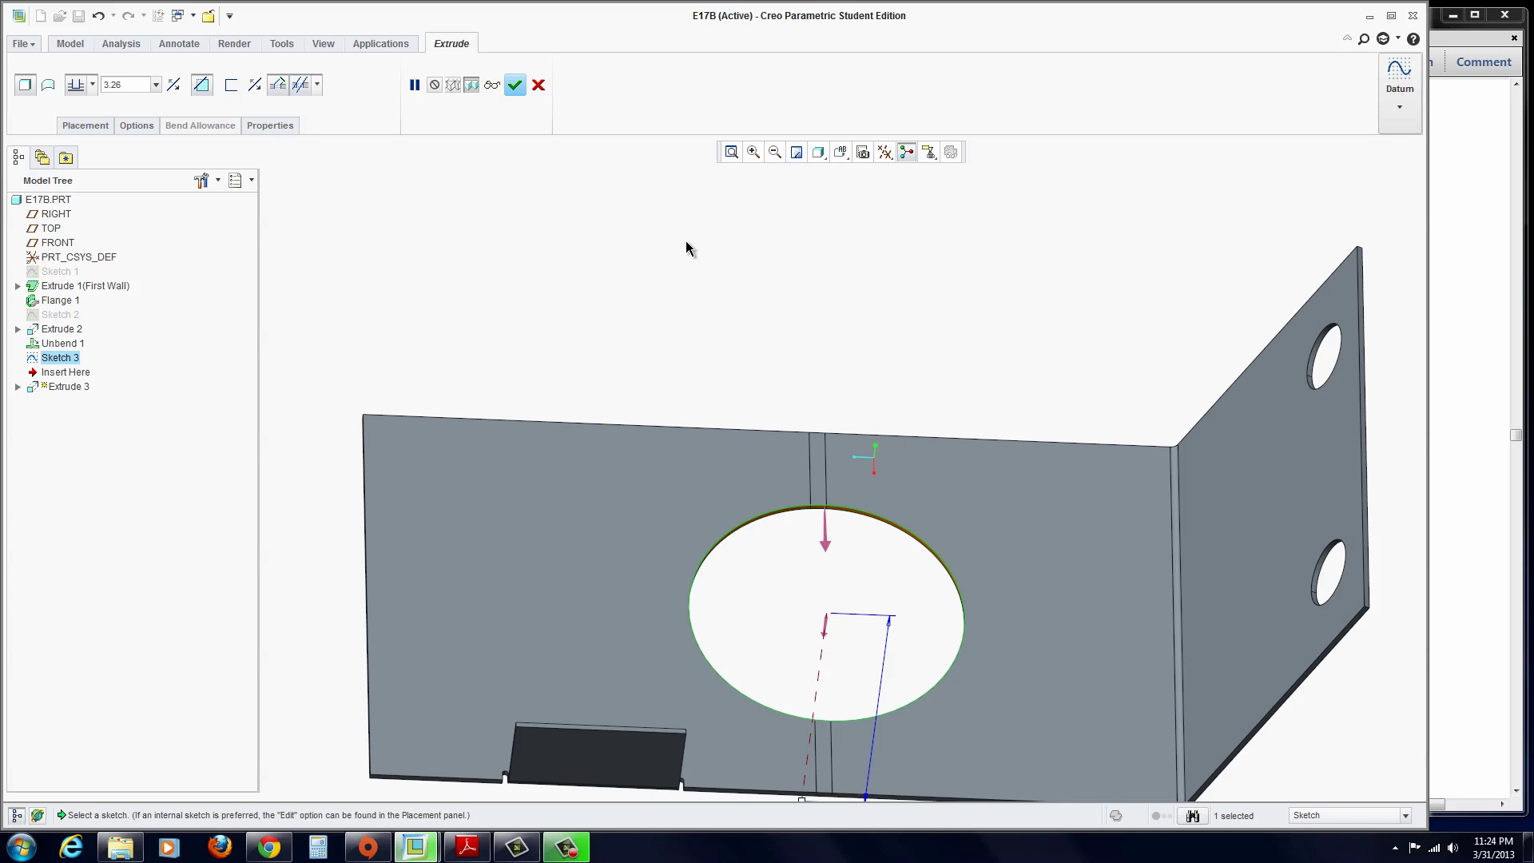
click(515, 85)
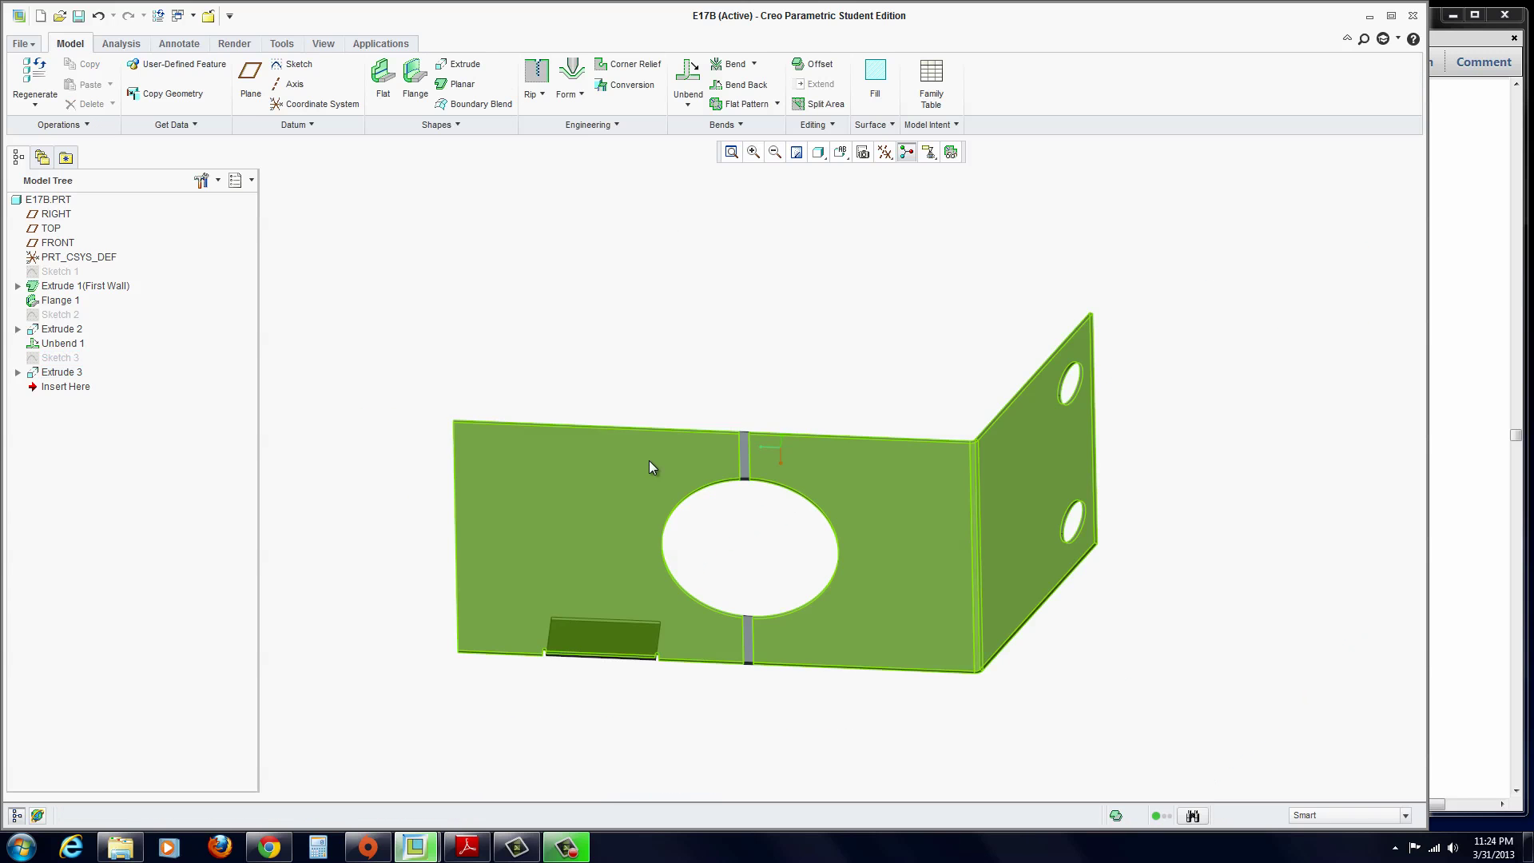
- Bend the flattened section back into shape using Bend Back, keeping the base wall as the fixed geometry
middle_drag(651, 459, 668, 451)
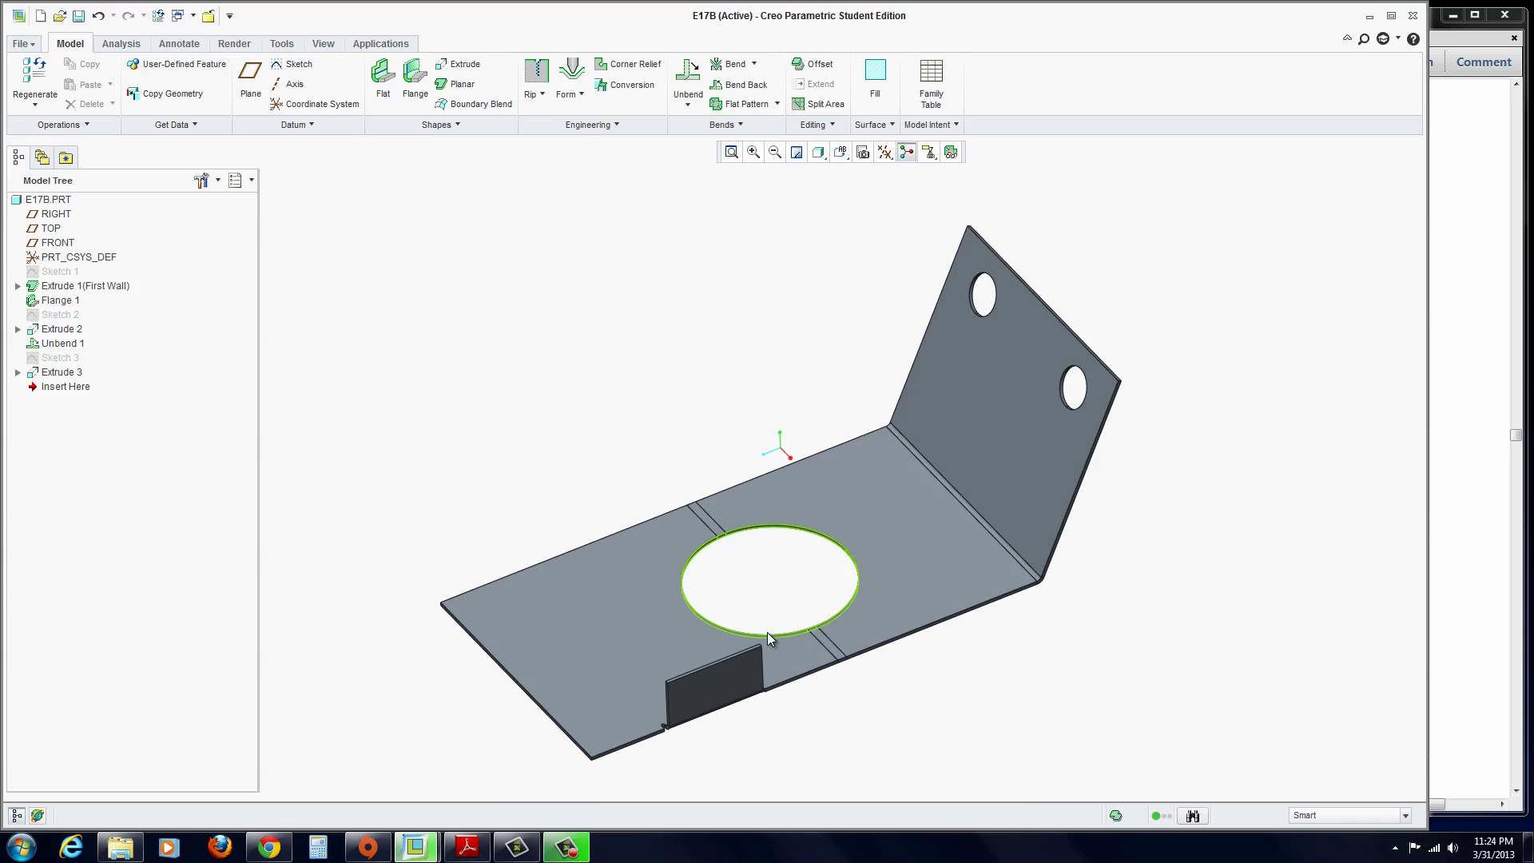
scroll(765, 629, up, 2)
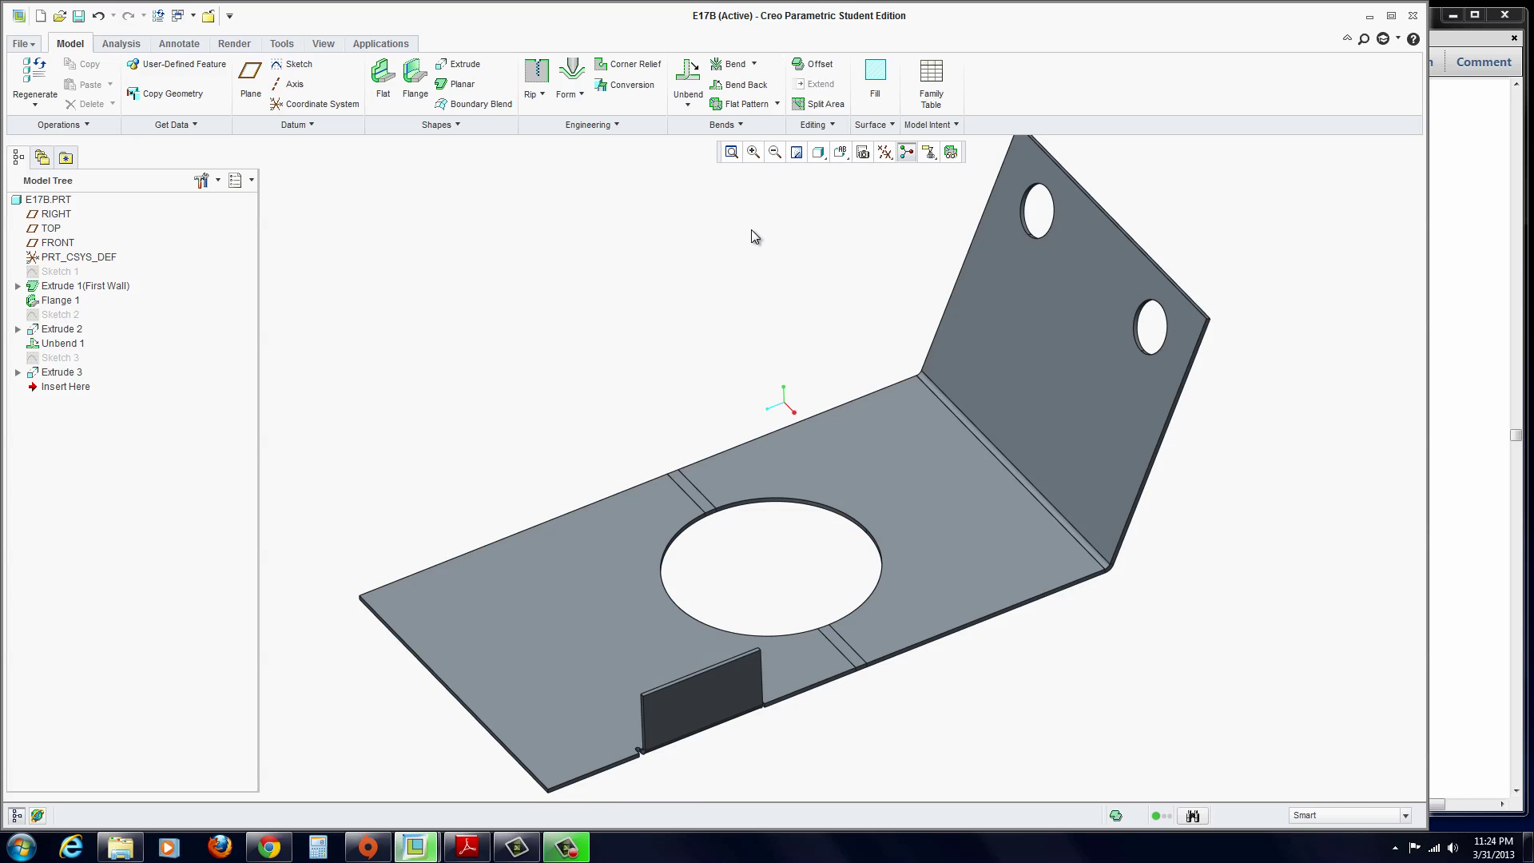
click(732, 86)
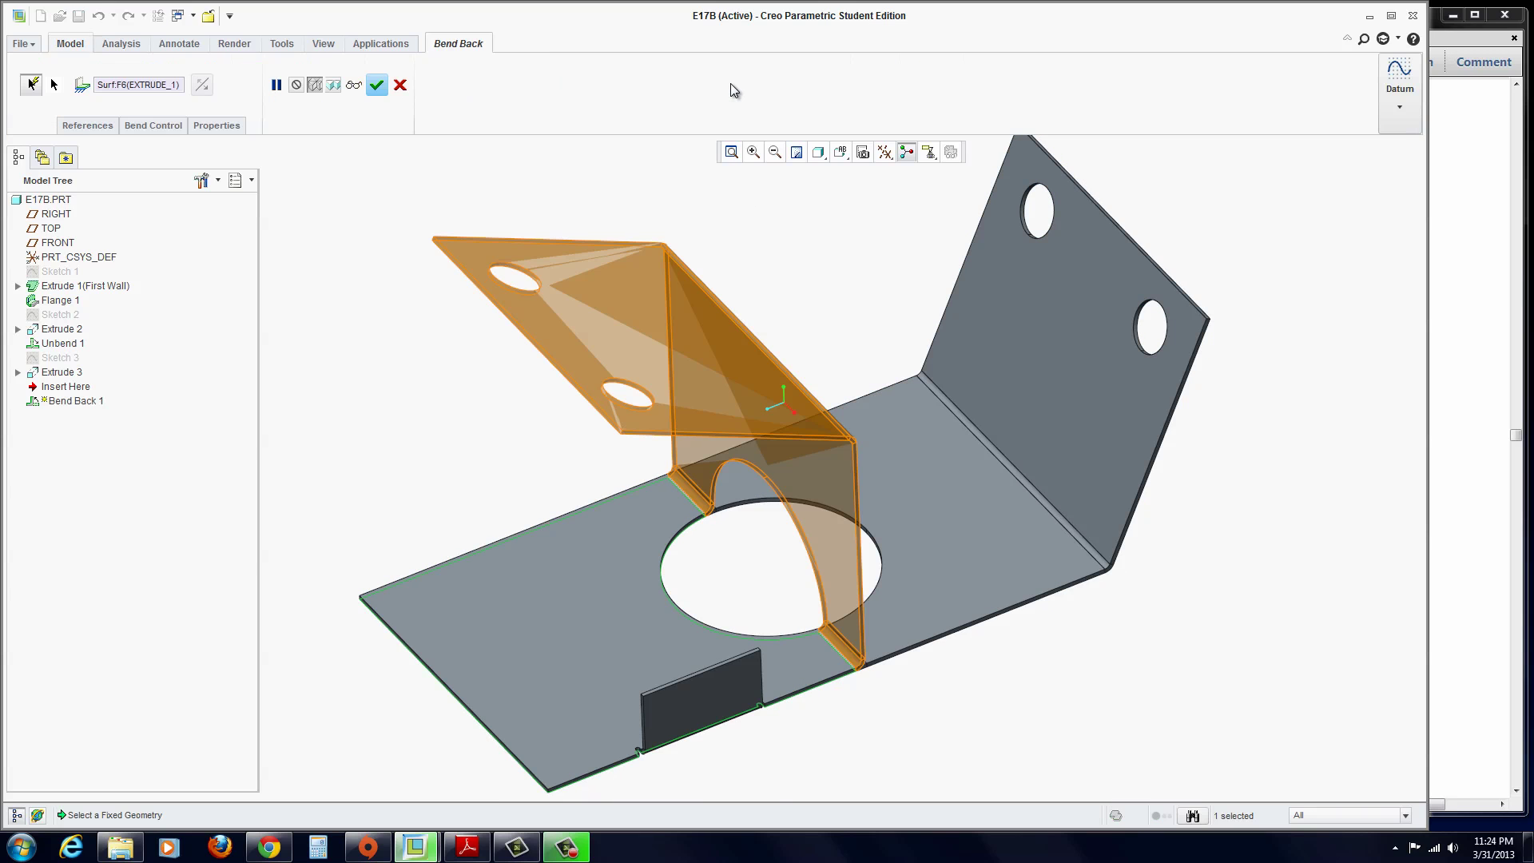
click(377, 86)
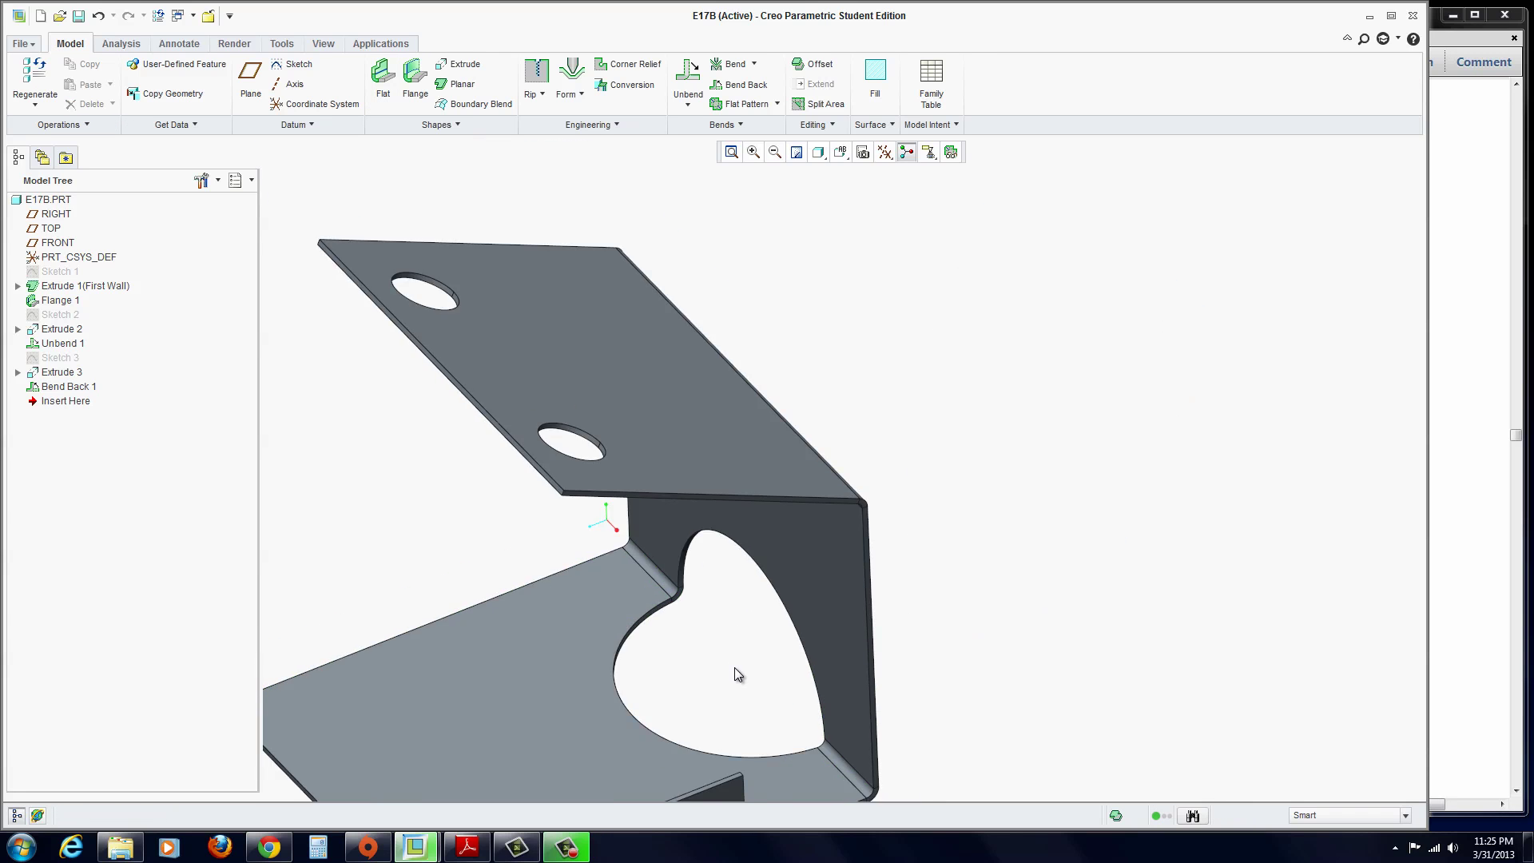
- Create a flat pattern of the whole bracket with the base wall fixed, and inspect the unfolded sheet
scroll(735, 676, down, 3)
scroll(665, 783, up, 2)
mouse_move(665, 783)
middle_down()
mouse_move(655, 727)
mouse_move(697, 592)
mouse_move(646, 750)
middle_up()
scroll(646, 750, down, 2)
scroll(735, 602, up, 2)
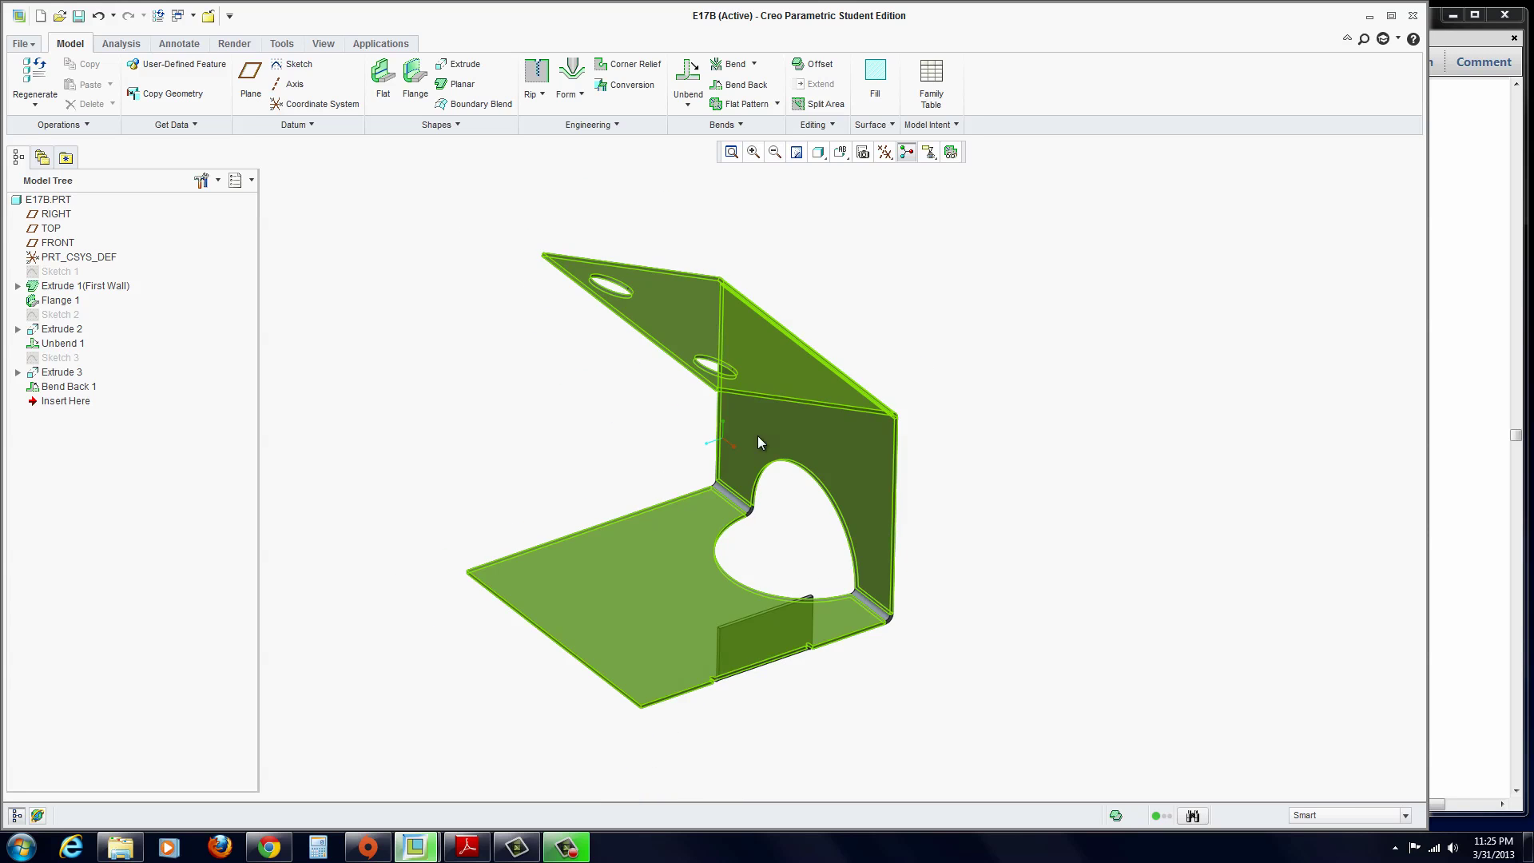
click(730, 110)
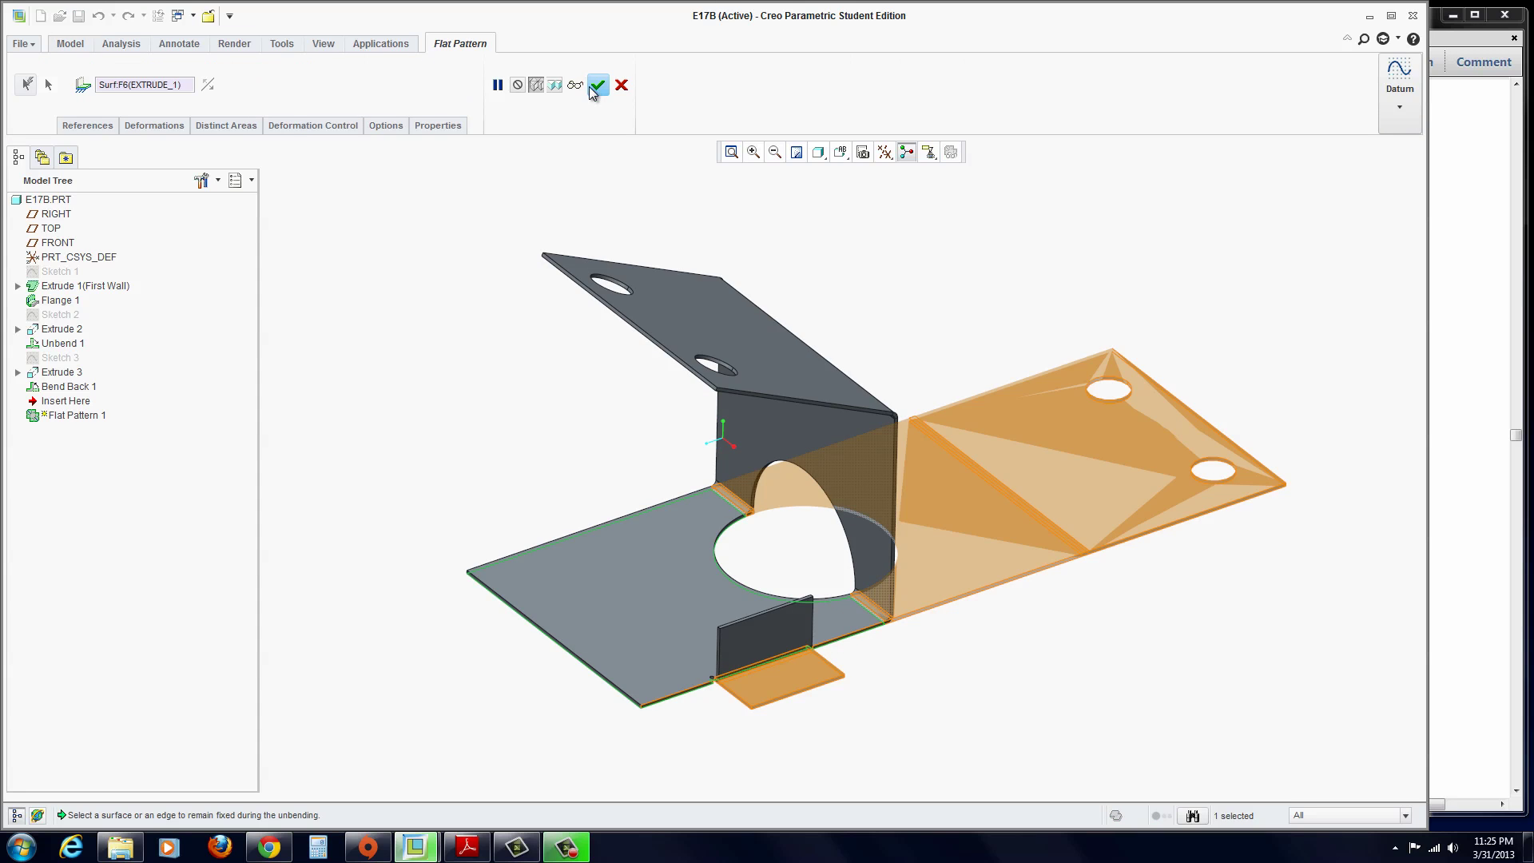
click(595, 86)
scroll(816, 462, up, 2)
mouse_move(814, 465)
middle_down()
mouse_move(822, 432)
mouse_move(784, 359)
mouse_move(898, 490)
mouse_move(937, 462)
mouse_move(1004, 559)
mouse_move(961, 404)
middle_up()
click(1004, 559)
click(716, 314)
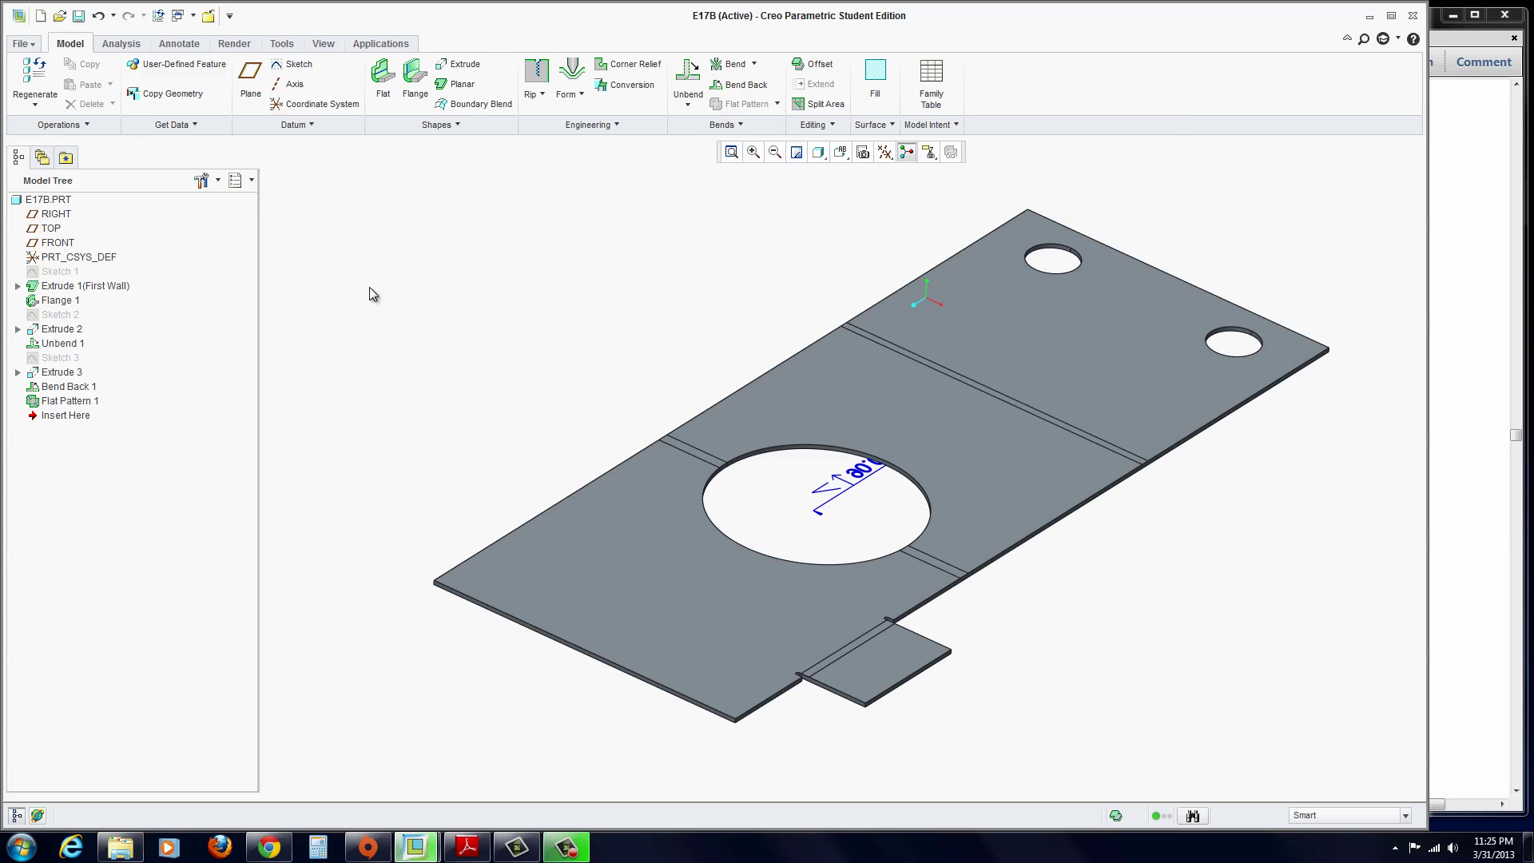
- Suppress the flat pattern feature and confirm the suppression
right_click(56, 402)
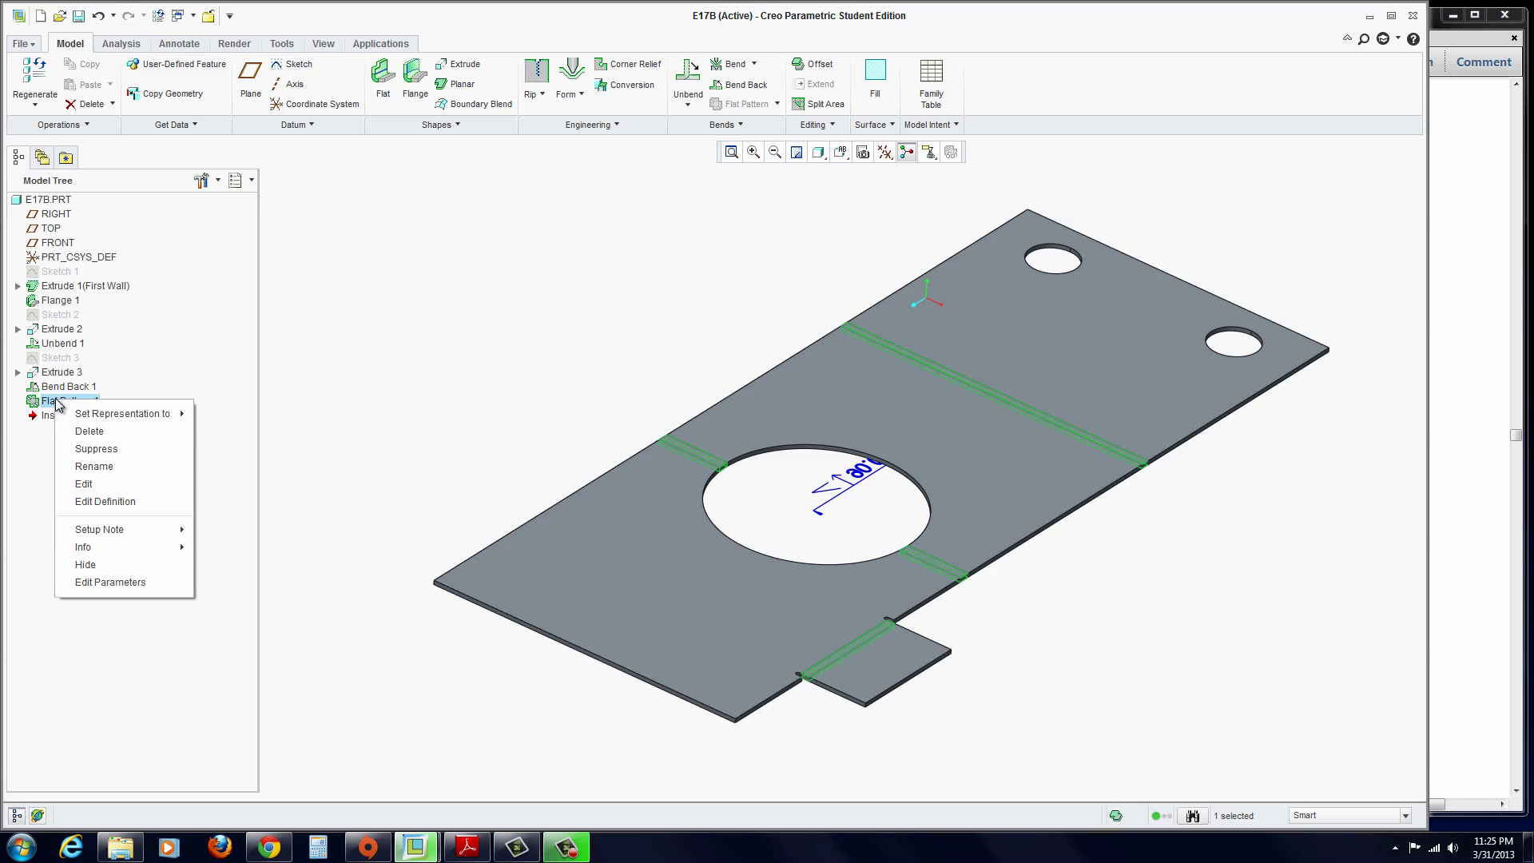
click(95, 448)
click(729, 440)
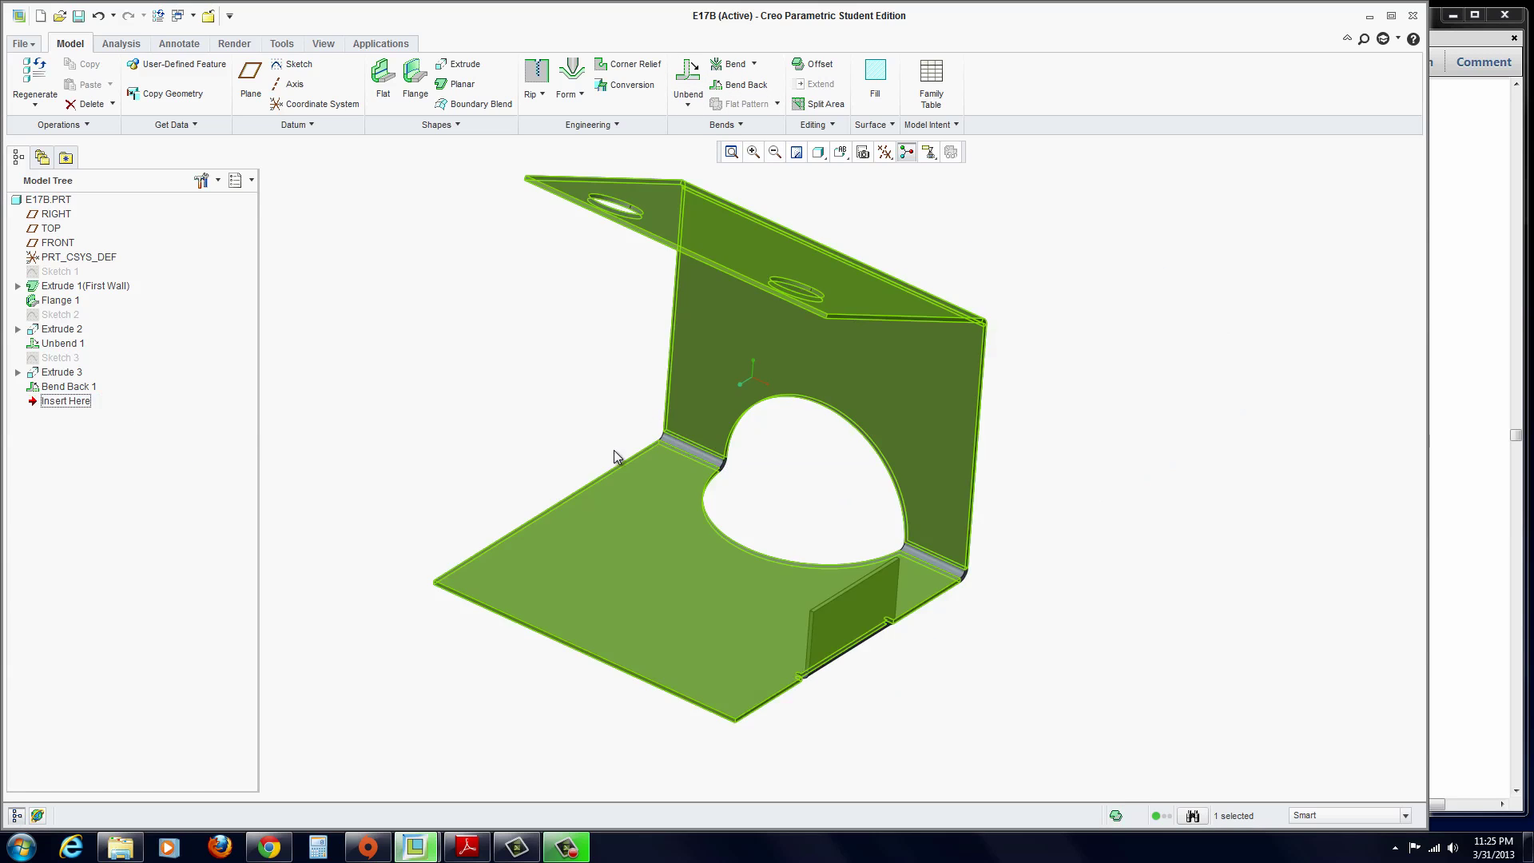